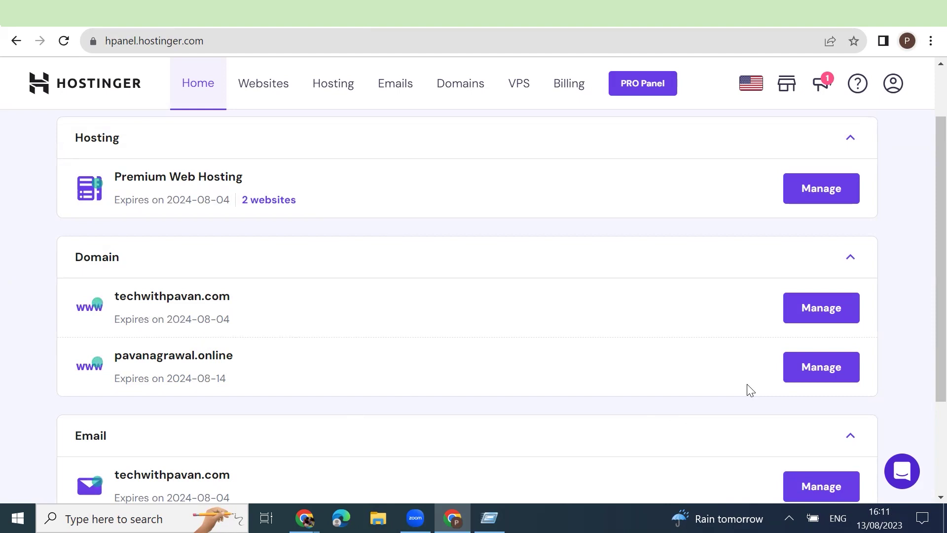
Step: From pavanagrawal.online's overview, list the two websites on the Premium Web Hosting plan
left_click(830, 374)
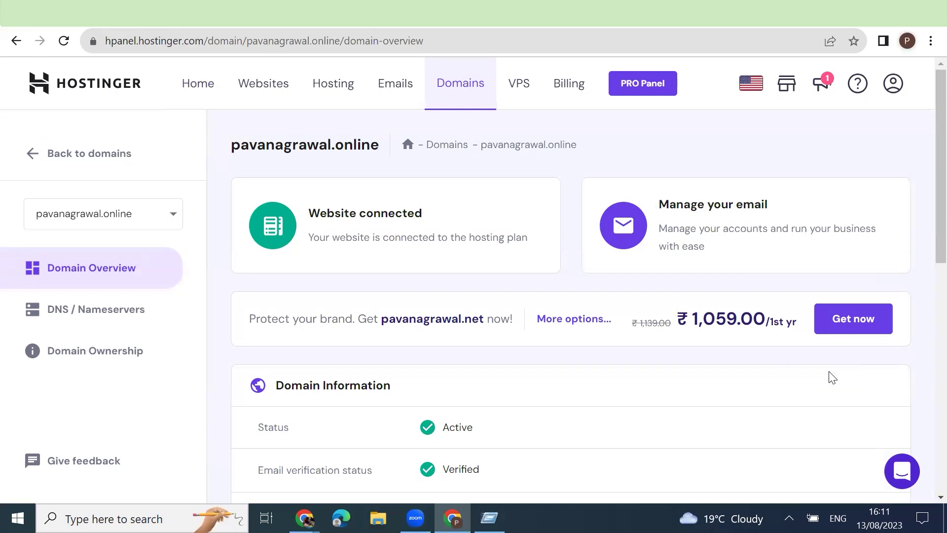
left_click(332, 93)
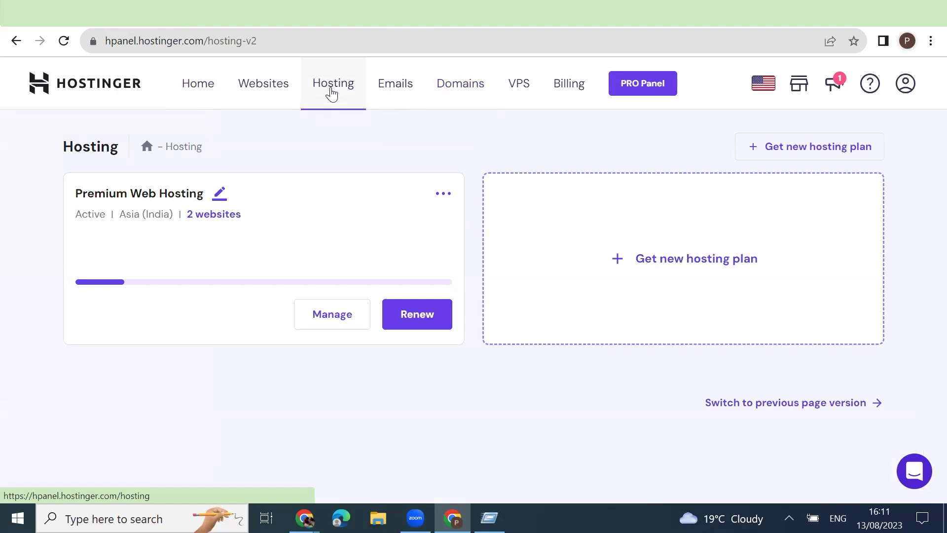
left_click(225, 217)
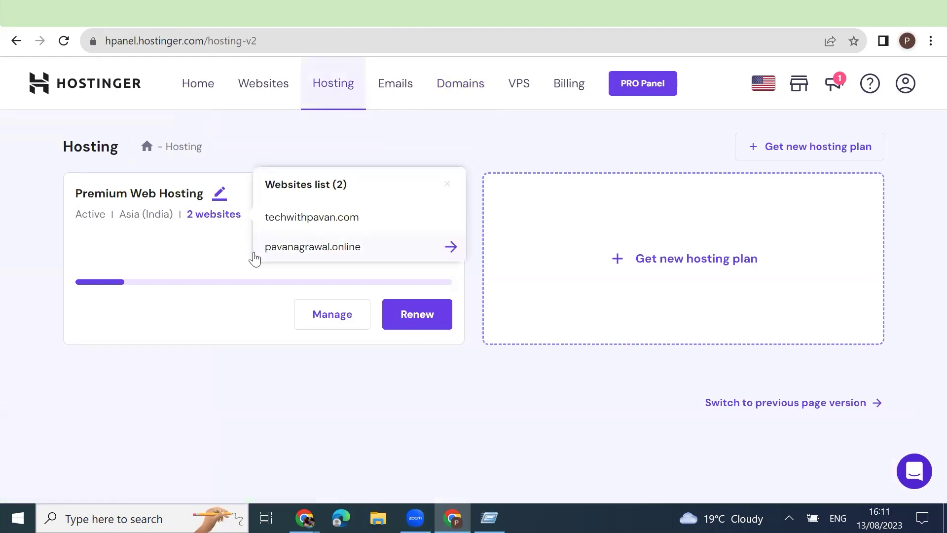
left_click(328, 249)
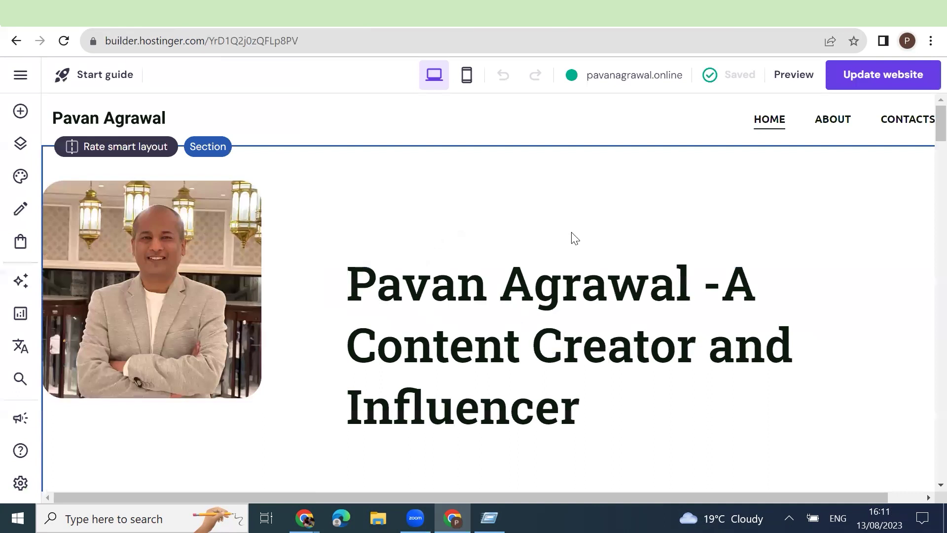
Step: Scroll through pavanagrawal.online's home page in the builder, then return to hPanel's Hosting page
scroll(597, 198, "down", 15)
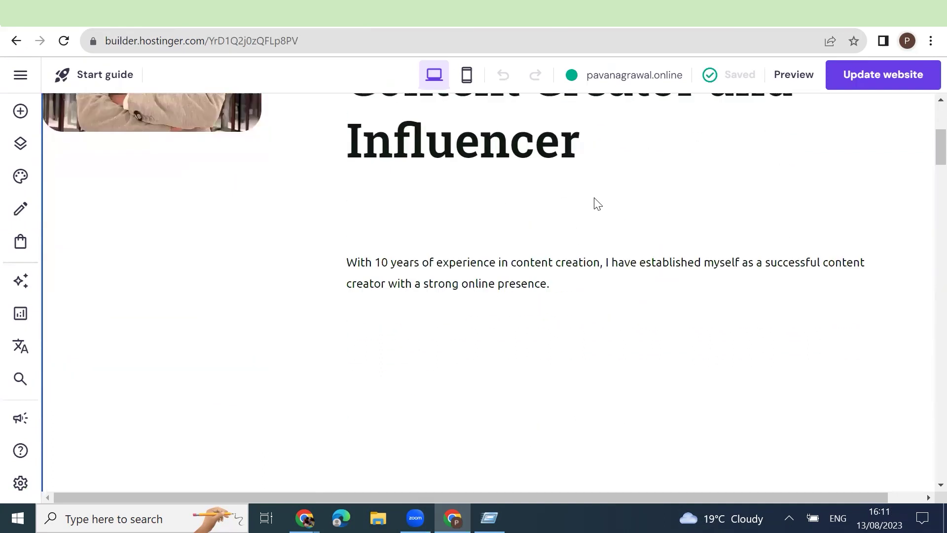
scroll(595, 233, "down", 20)
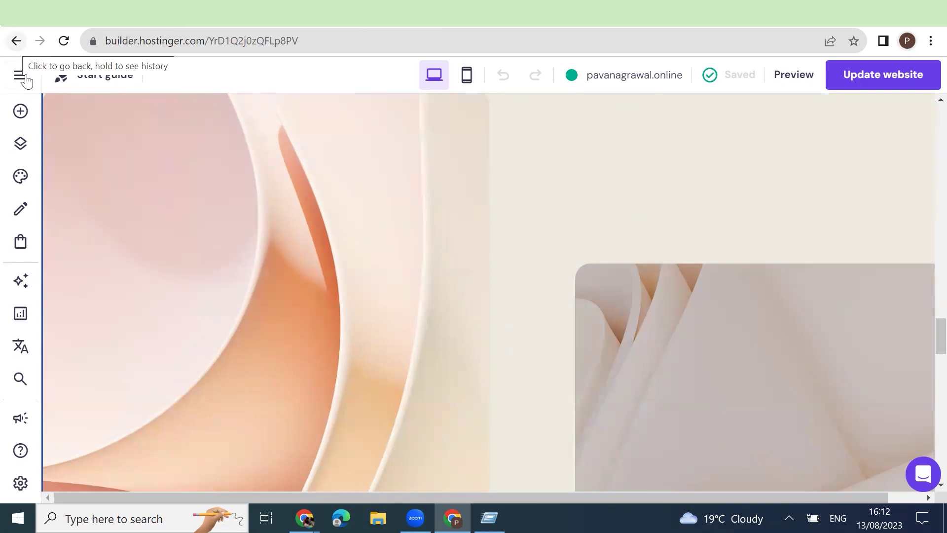
left_click(17, 45)
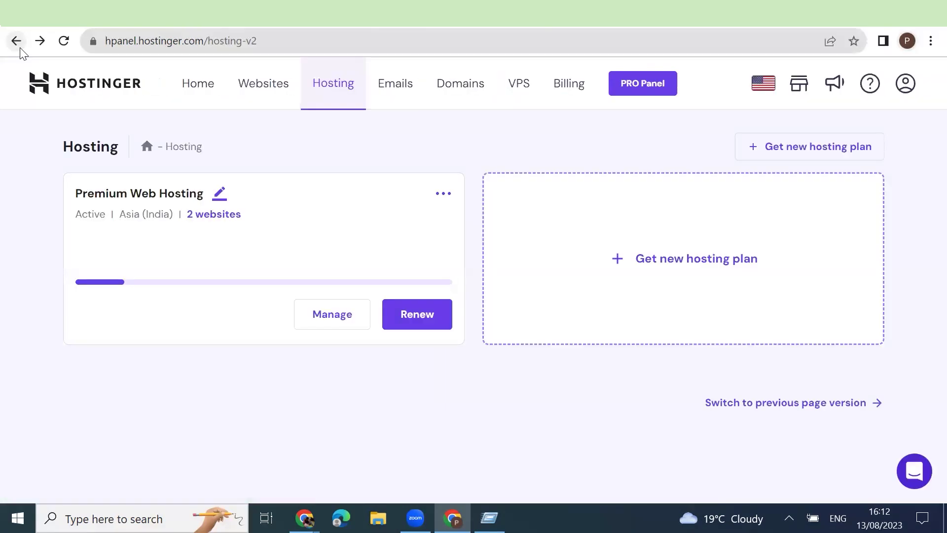
Step: On the Websites list, check pavanagrawal.online's actions menu without deleting, then reopen it in the editor
left_click(252, 96)
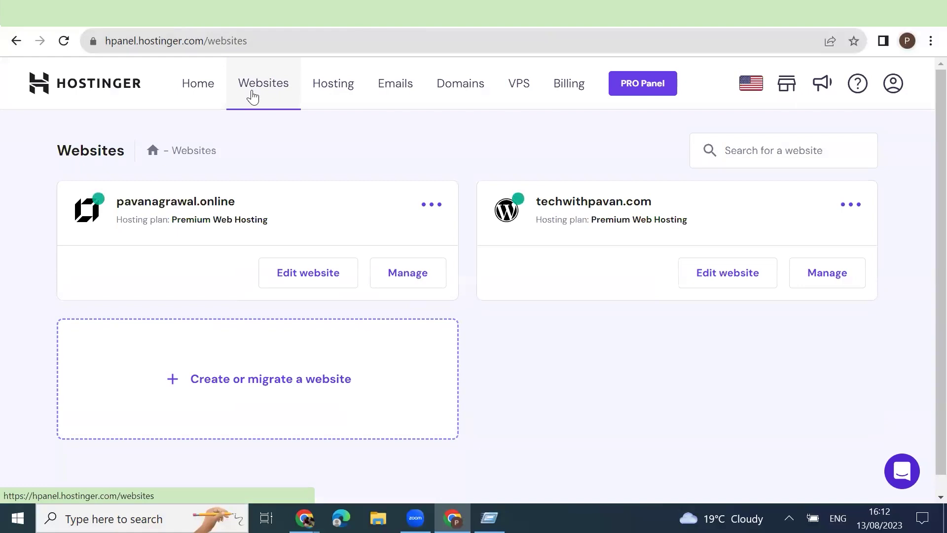
left_click(432, 216)
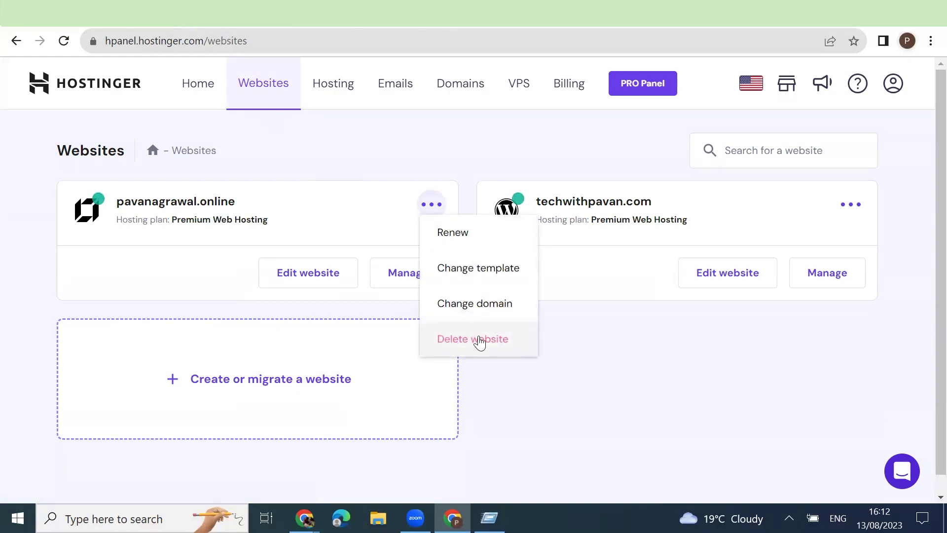
left_click(561, 345)
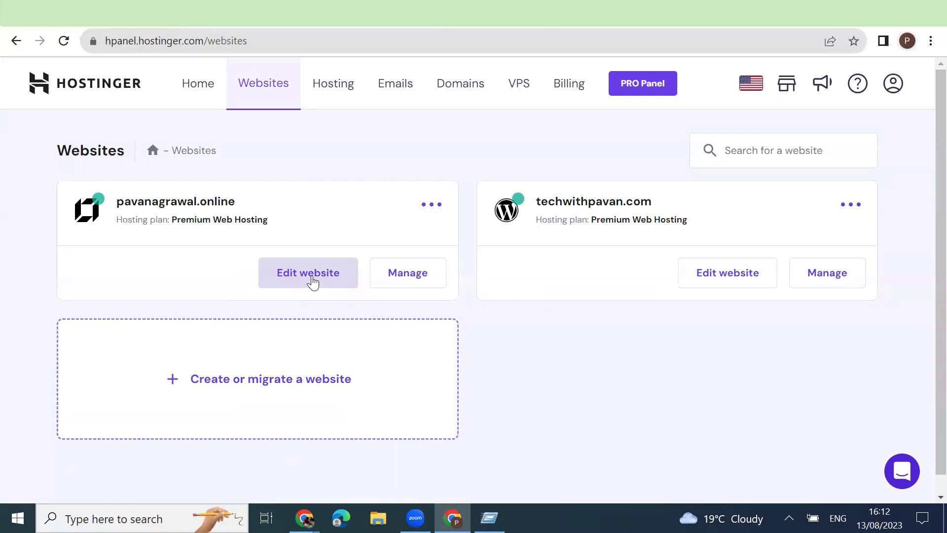
left_click(321, 287)
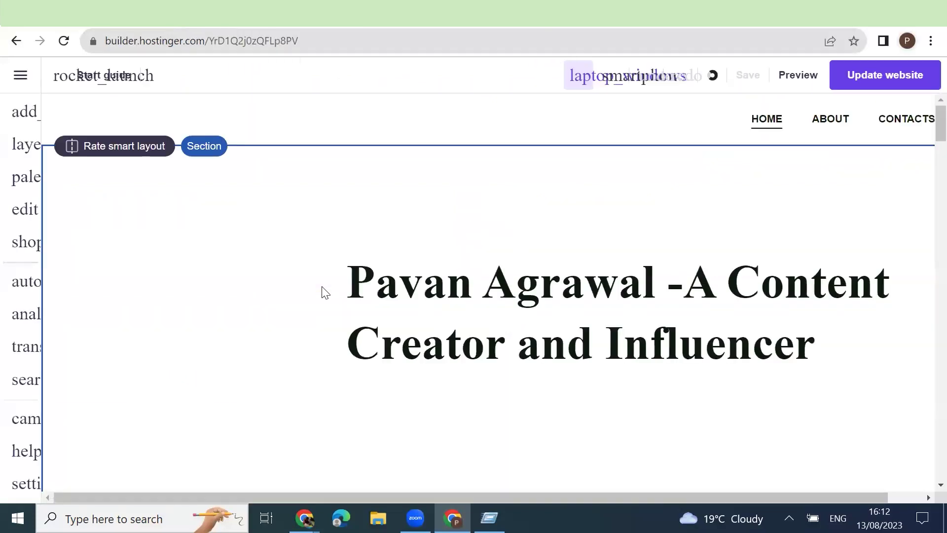
Step: Review the site's Export to WordPress page from the builder settings
left_click(19, 484)
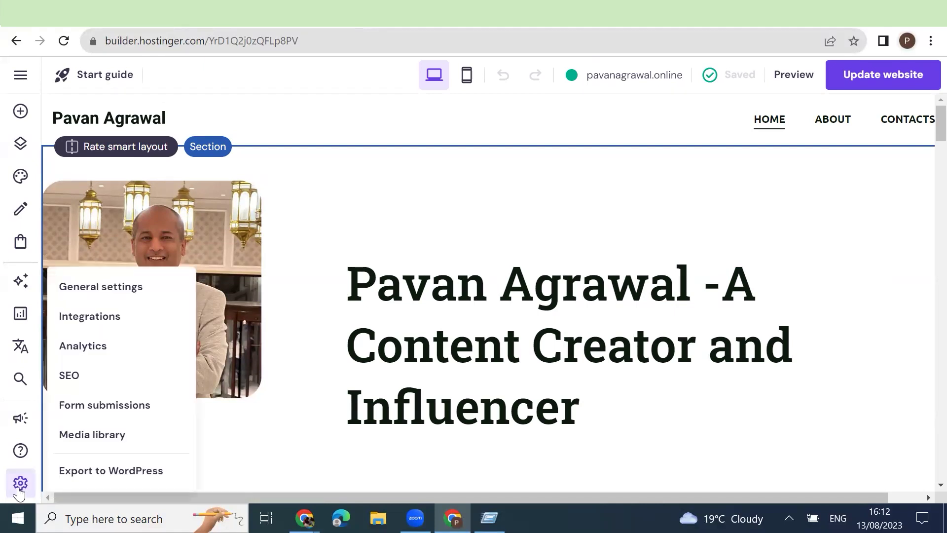
left_click(140, 485)
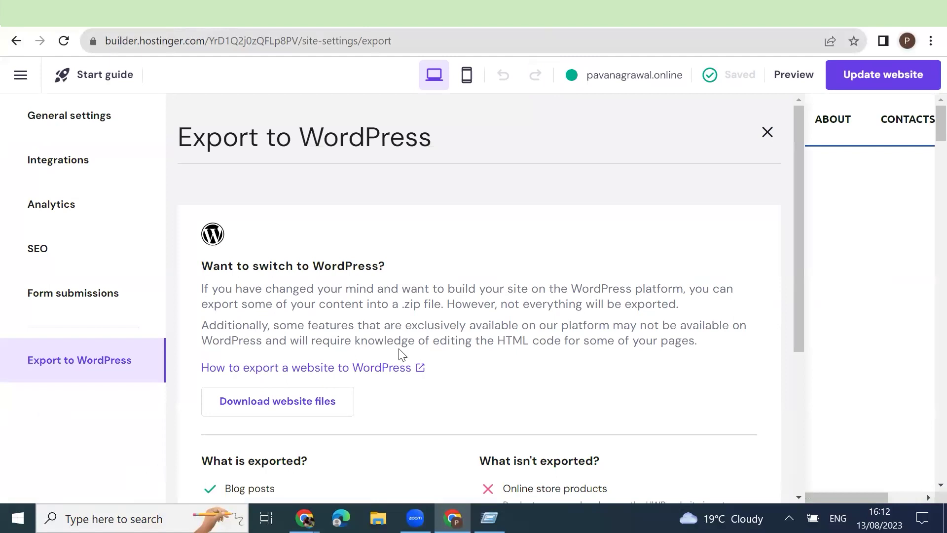
scroll(427, 329, "down", 5)
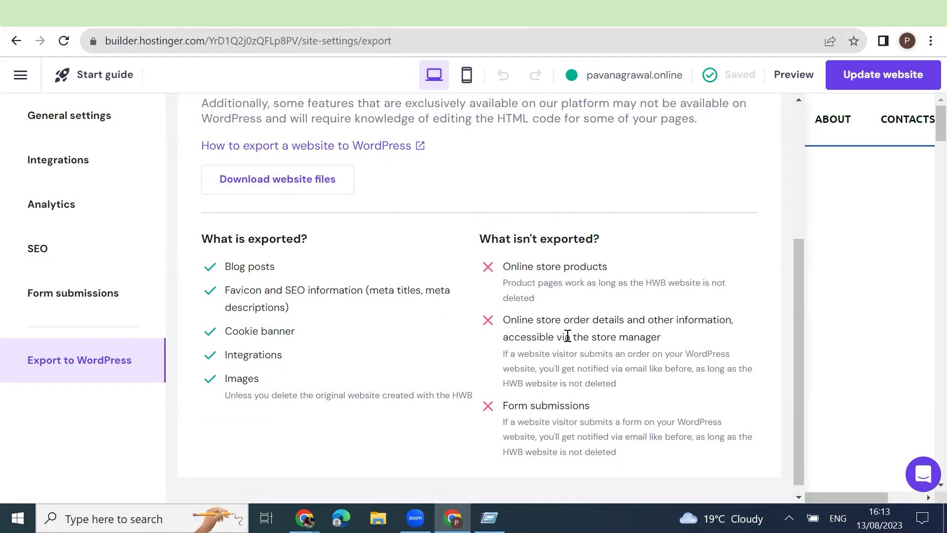
scroll(568, 336, "up", 3)
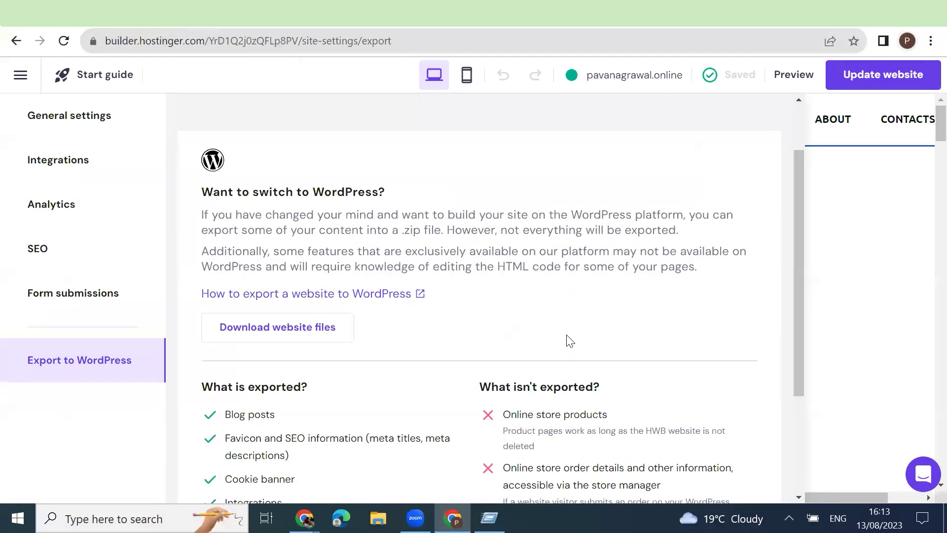
scroll(570, 340, "up", 2)
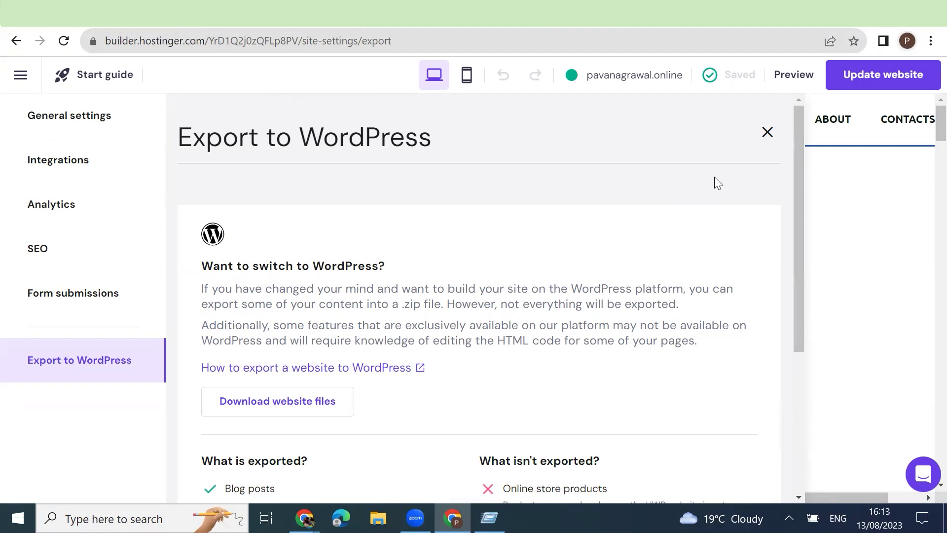
Step: Close the Export to WordPress page and return to hPanel's websites list
left_click(767, 133)
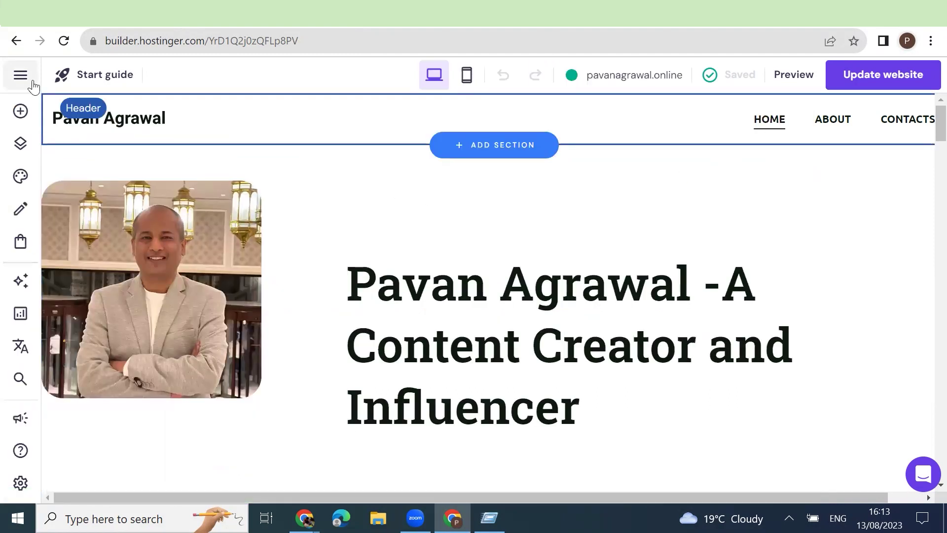
left_click(23, 77)
left_click(54, 121)
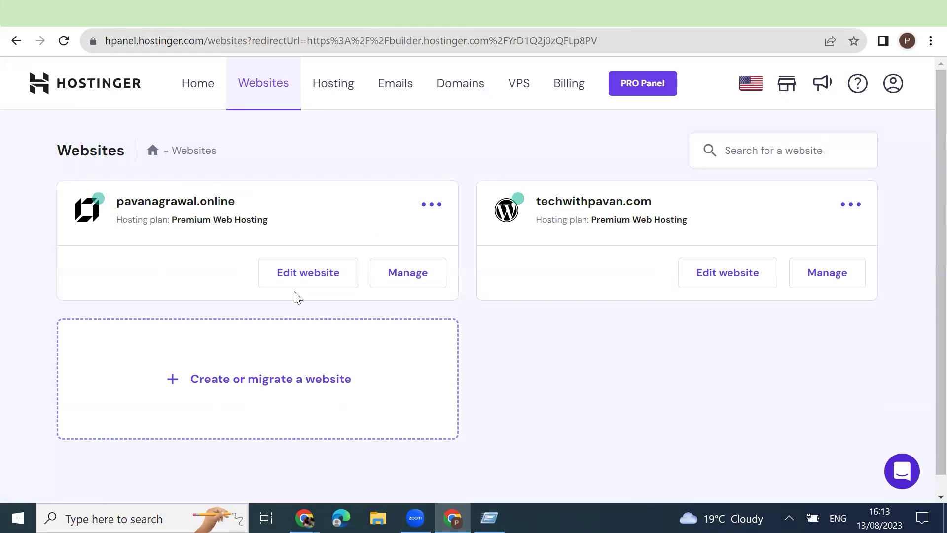
Step: Delete the pavanagrawal.online website, acknowledging that all its data will be lost
left_click(431, 205)
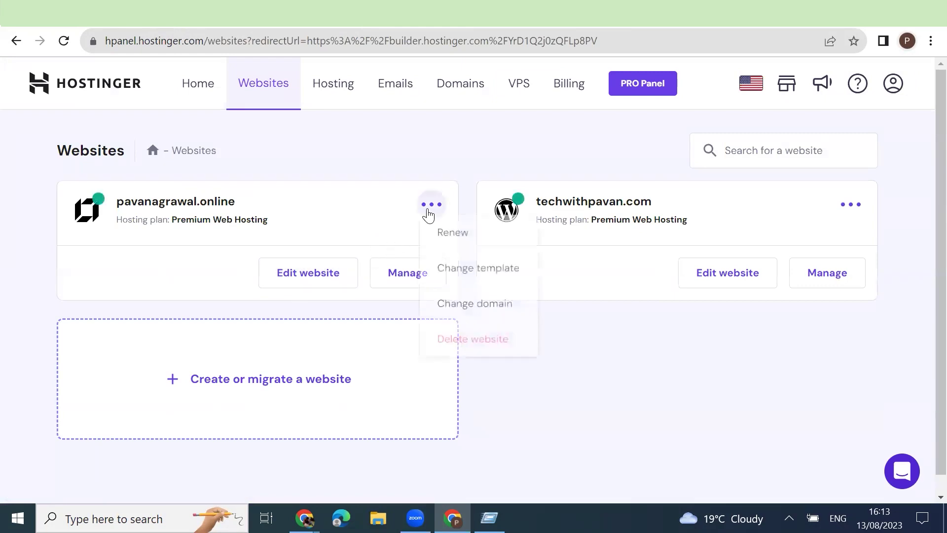
left_click(473, 340)
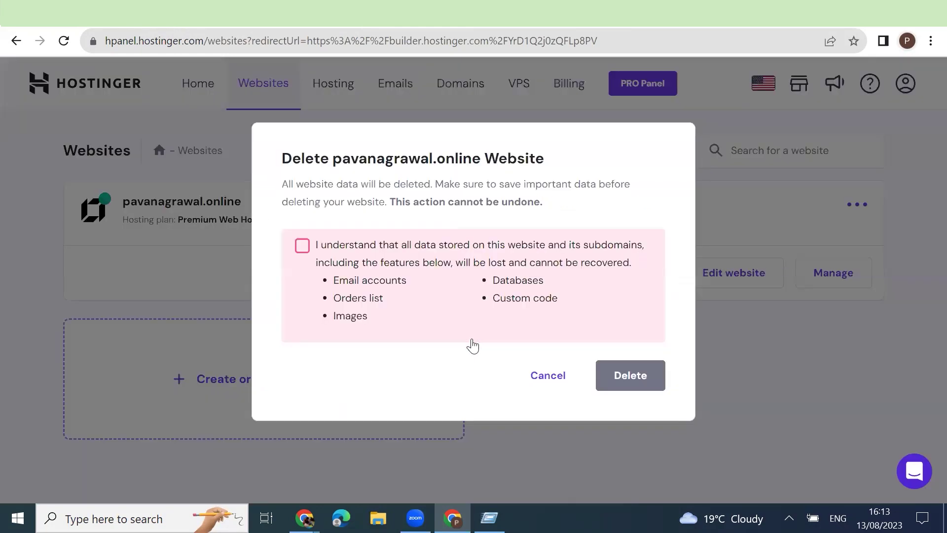
left_click(340, 257)
left_click(603, 375)
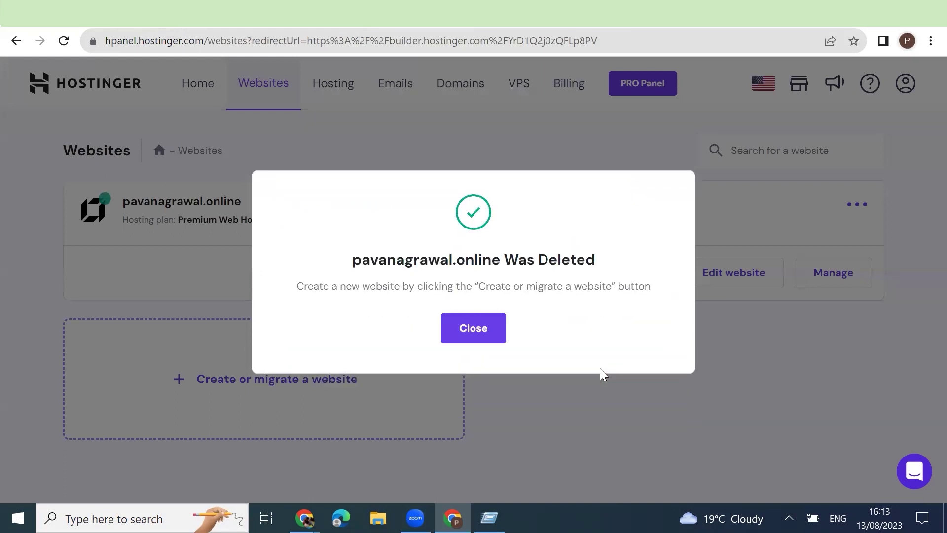
left_click(484, 340)
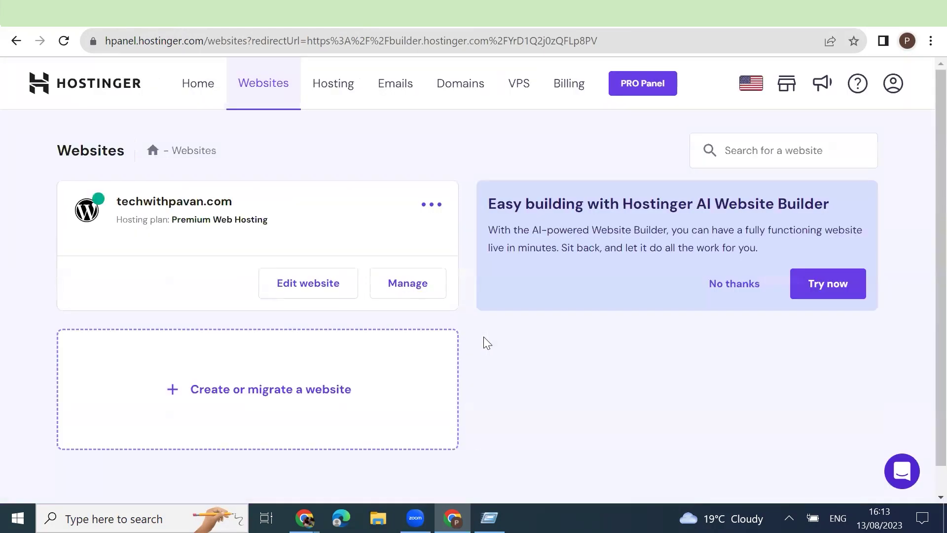
left_click(289, 393)
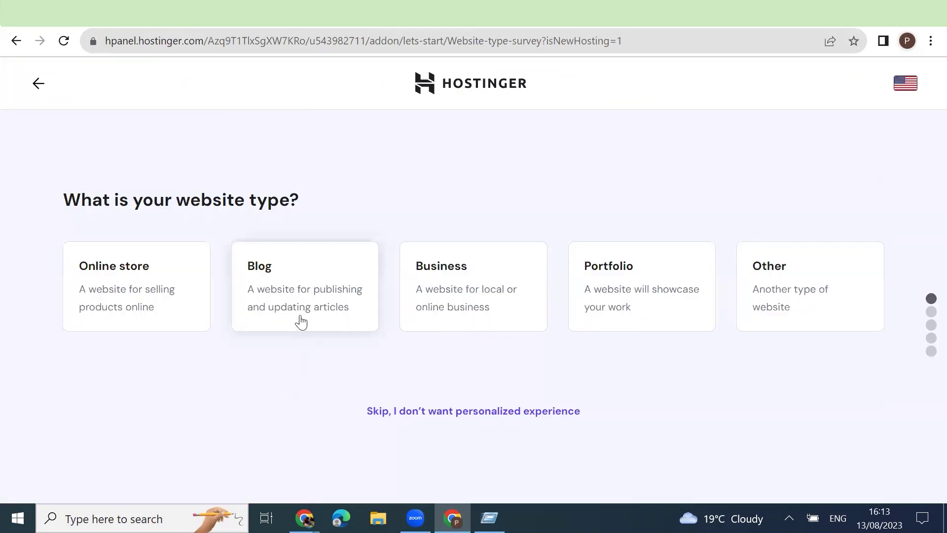
Step: Choose Blog as the website type, create a new website, and select WordPress as its platform
left_click(306, 276)
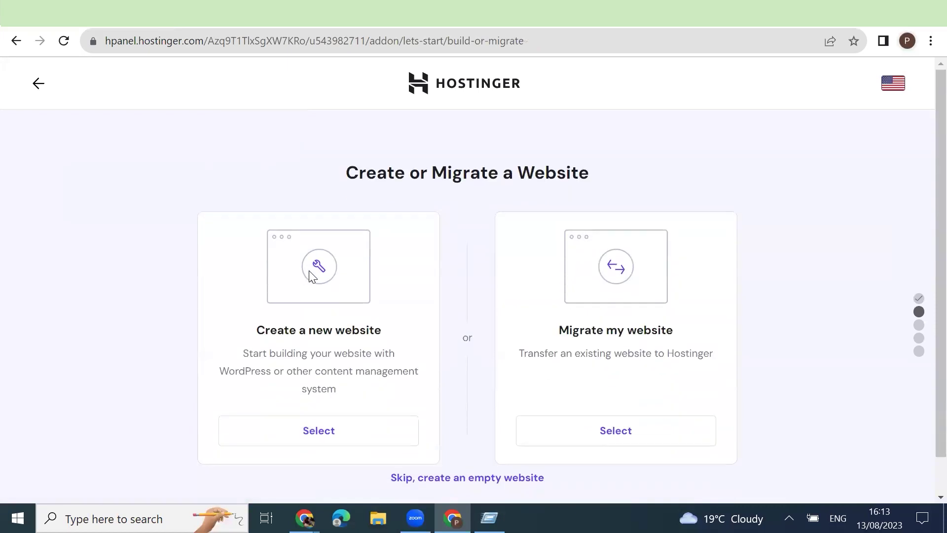
left_click(317, 429)
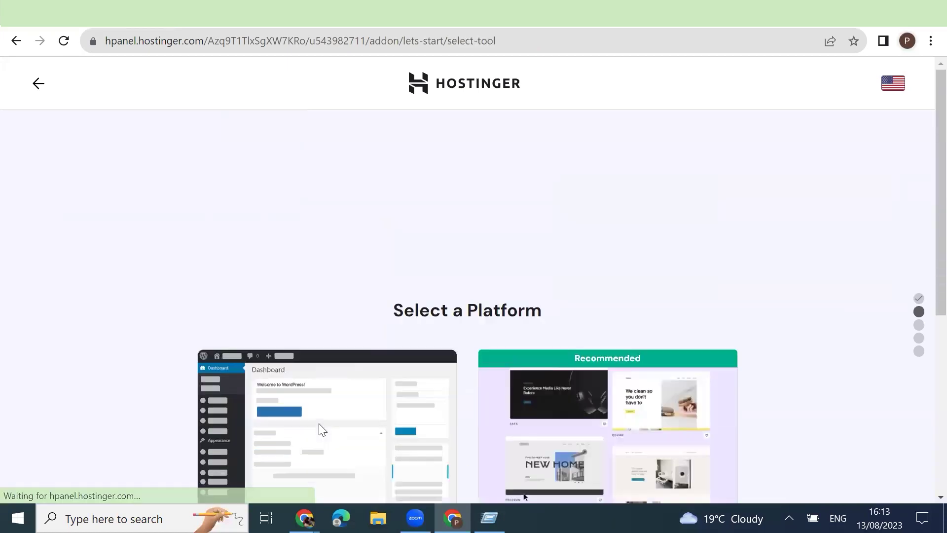
scroll(351, 390, "down", 3)
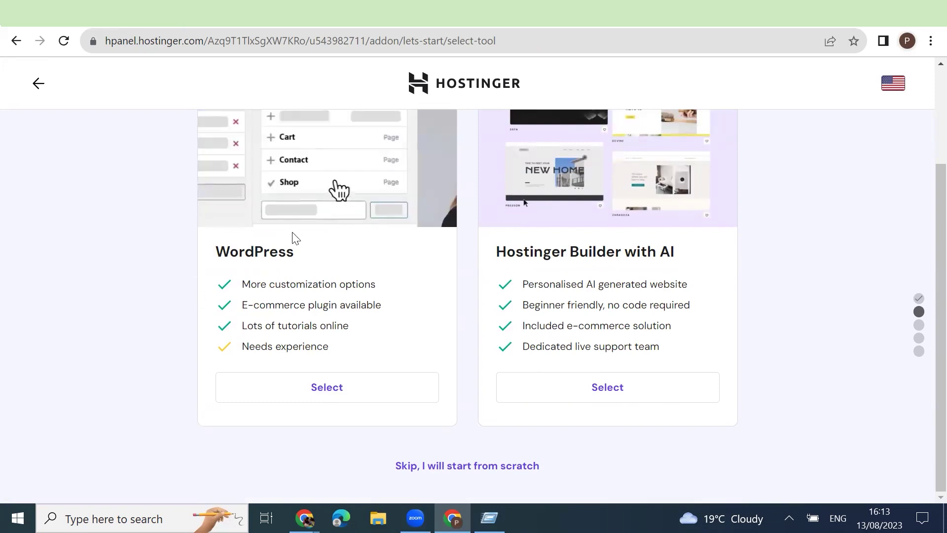
left_click(332, 404)
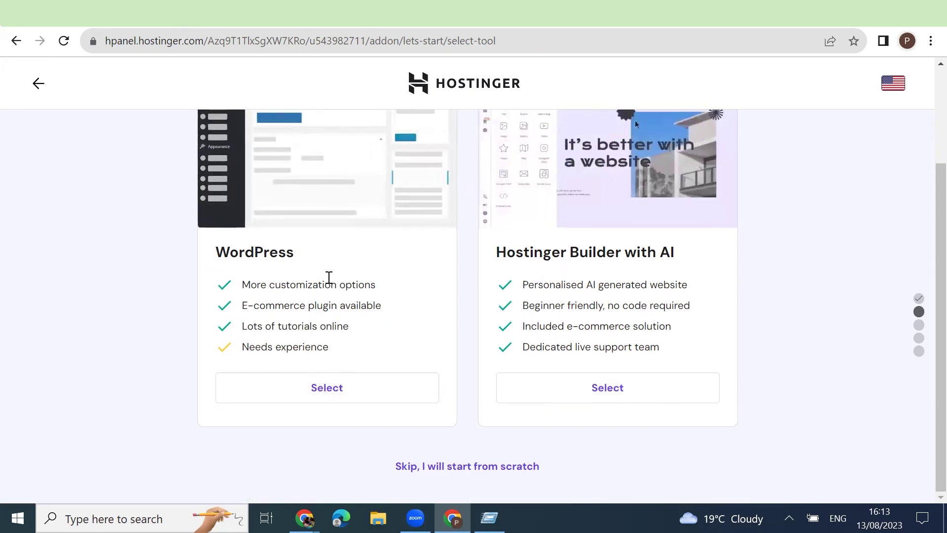
left_click(361, 395)
scroll(442, 356, "down", 3)
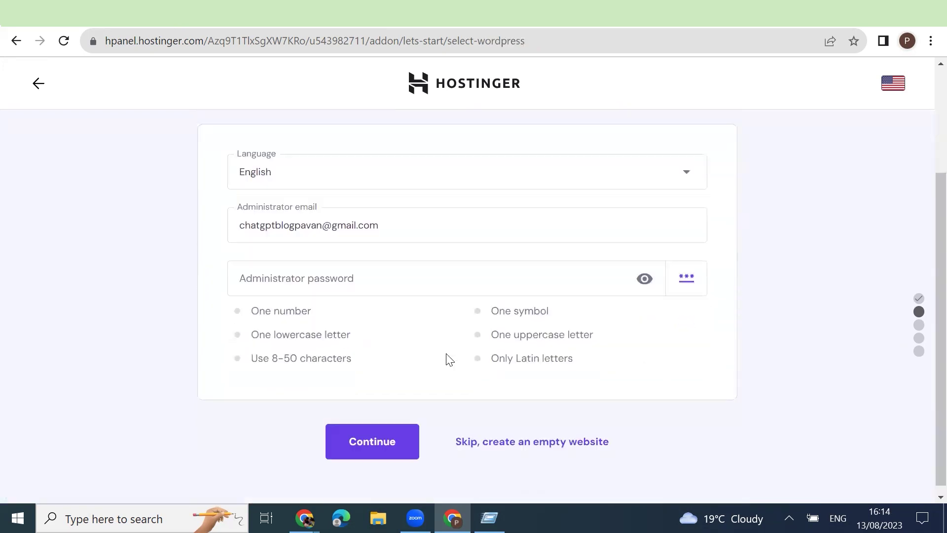
left_click(407, 280)
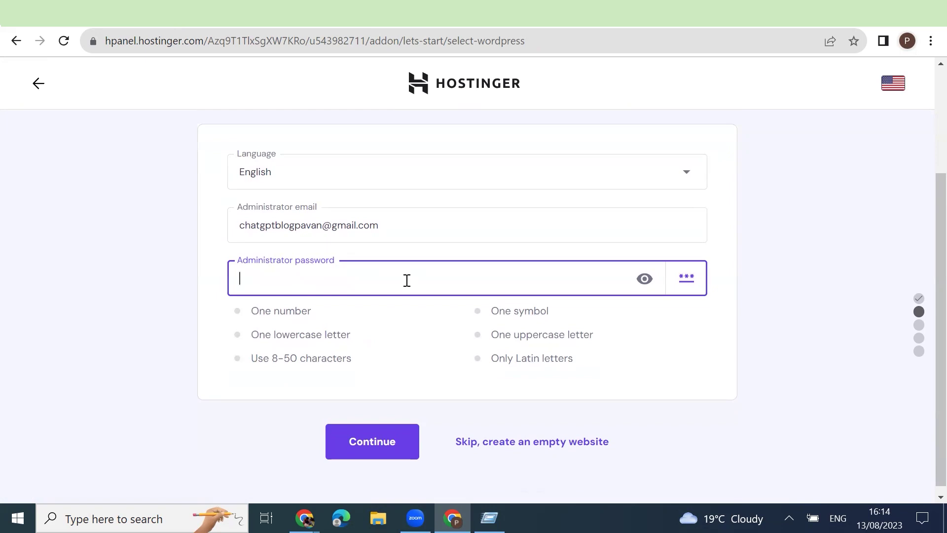
Step: Enter an administrator password for WordPress and continue to the plugins step
left_click(392, 461)
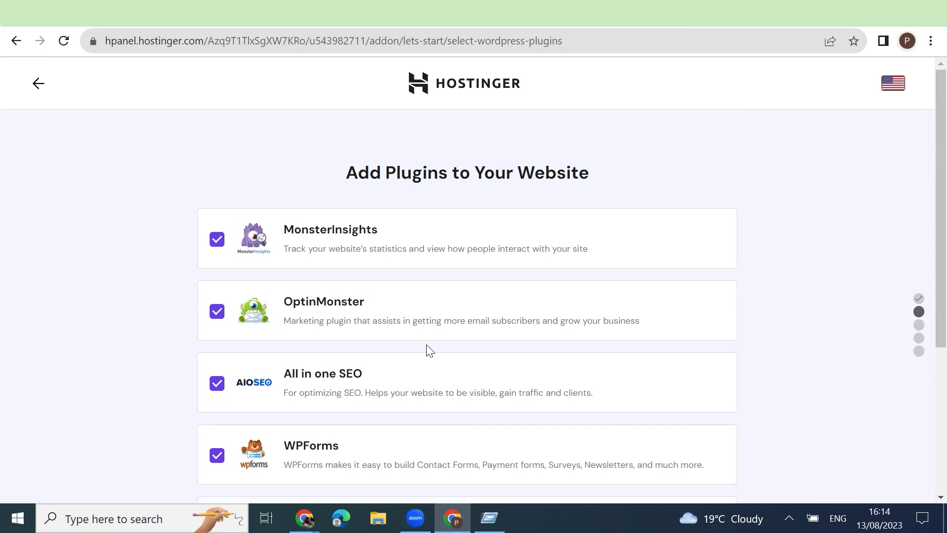
Step: Uncheck WPForms, All in One SEO, MonsterInsights and OptinMonster, keeping only Google Site Kit
scroll(356, 310, "down", 3)
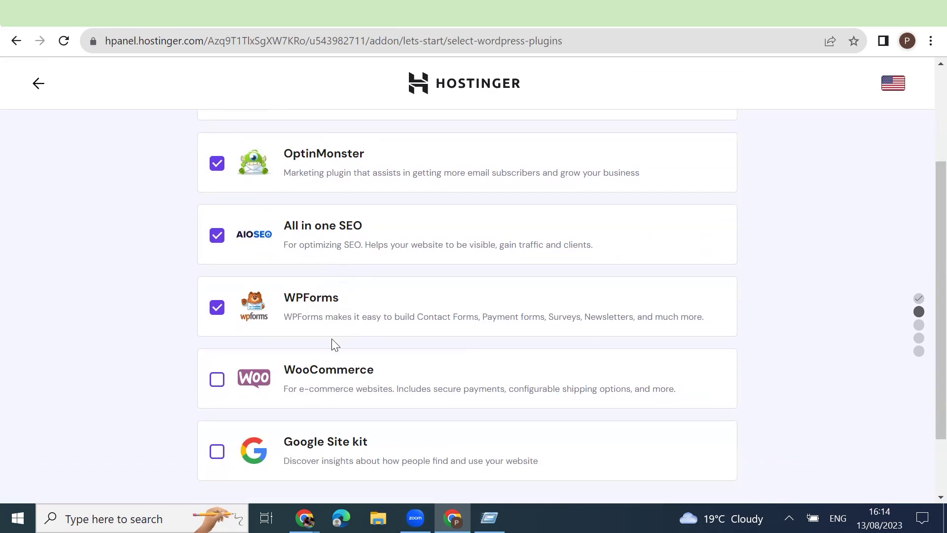
left_click(218, 310)
left_click(211, 240)
scroll(211, 257, "up", 3)
left_click(216, 240)
left_click(217, 310)
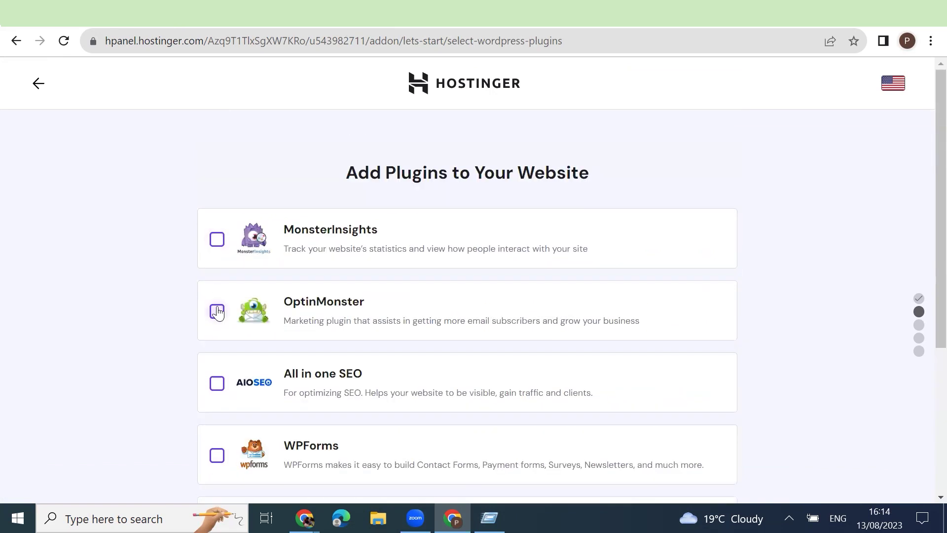
scroll(165, 299, "down", 3)
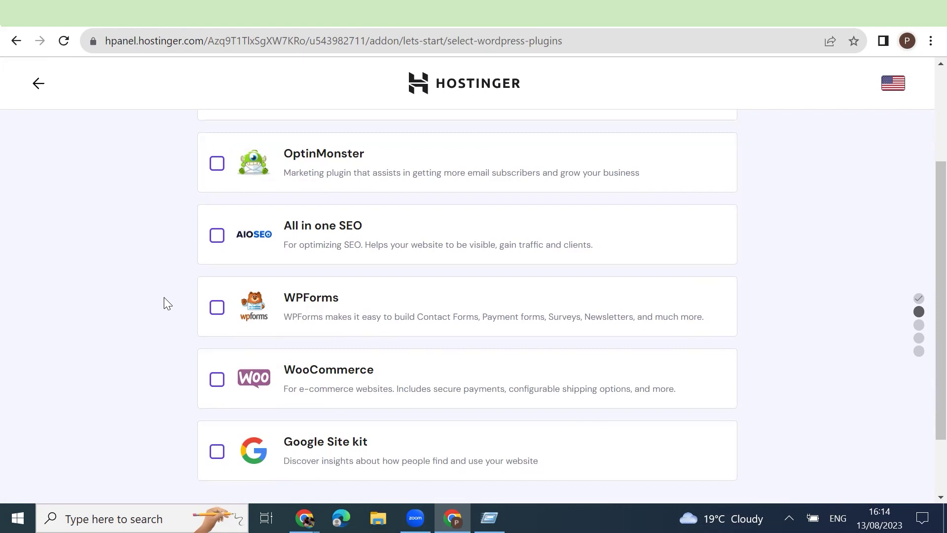
scroll(165, 299, "down", 2)
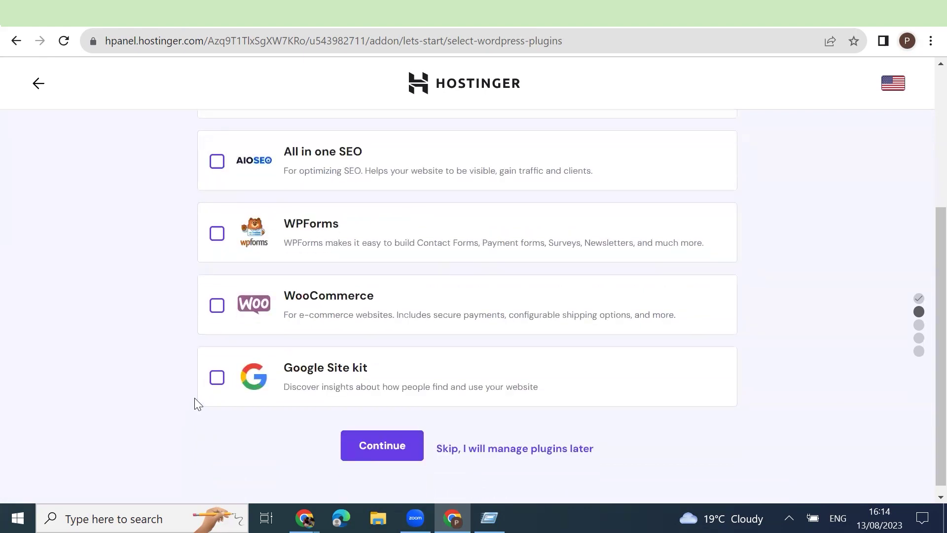
left_click(217, 377)
Step: Confirm the plugin choice, browse the template options, and skip choosing a template
left_click(393, 455)
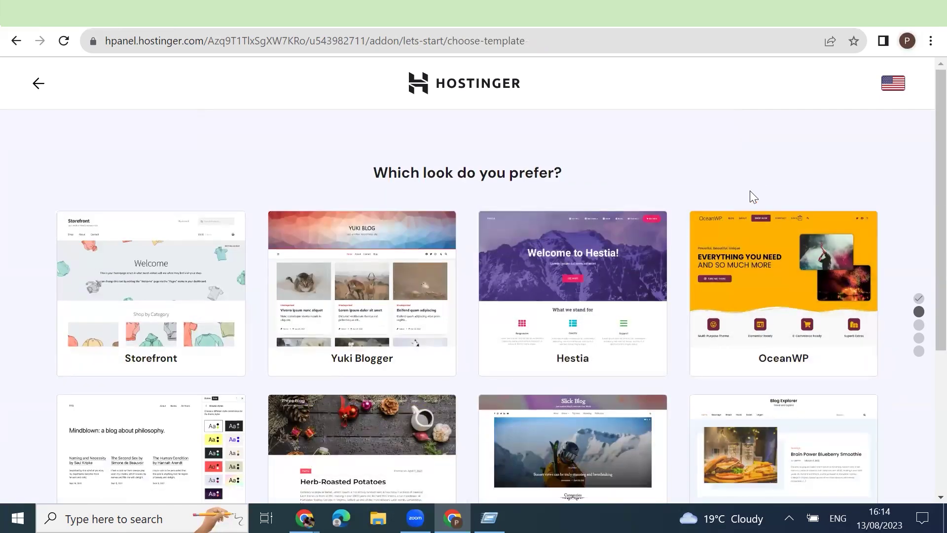
scroll(750, 197, "down", 3)
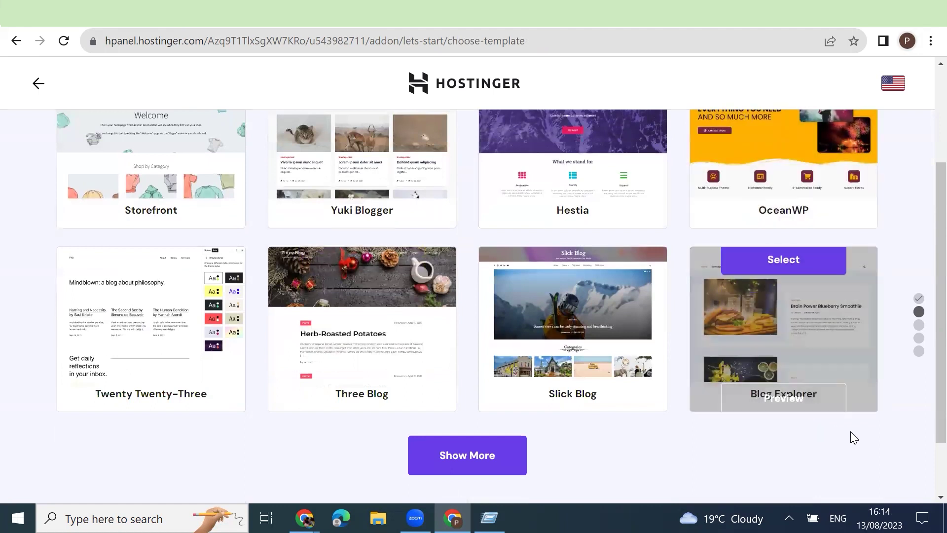
scroll(851, 429, "up", 3)
scroll(885, 427, "down", 3)
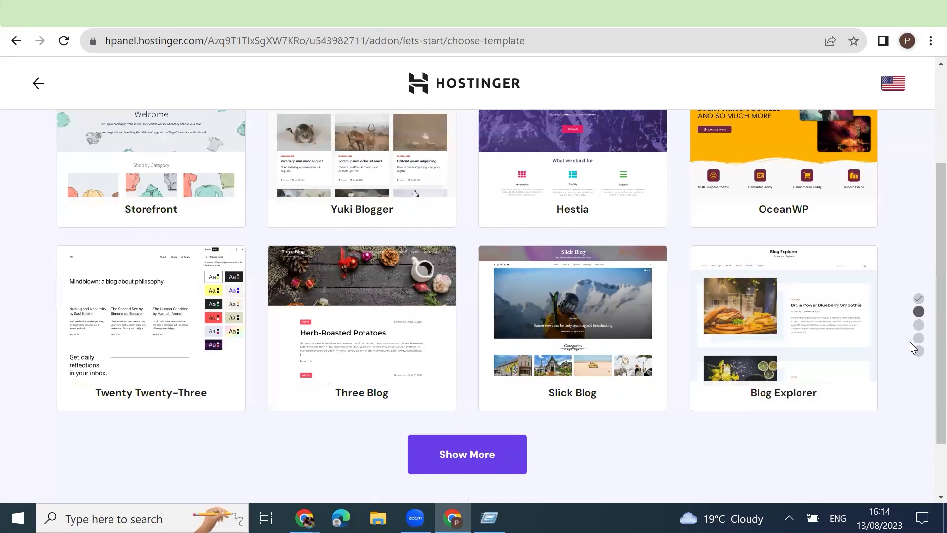
scroll(911, 341, "down", 2)
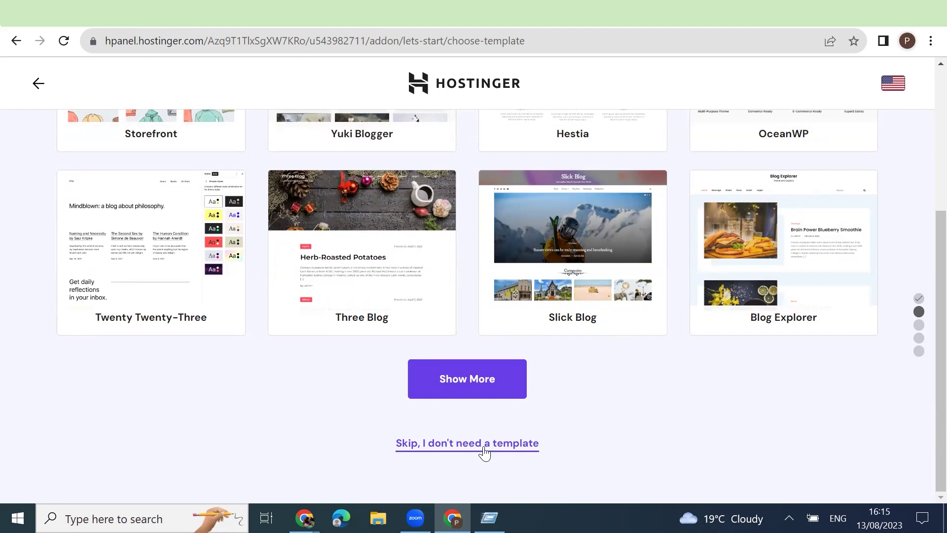
left_click(483, 446)
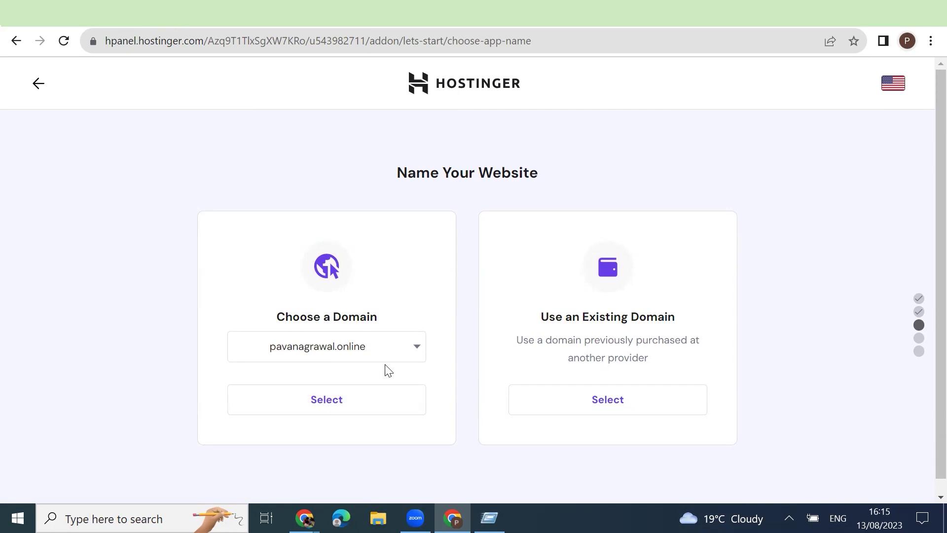
Step: Build the new website on the chosen domain in hPanel and start editing it
left_click(365, 406)
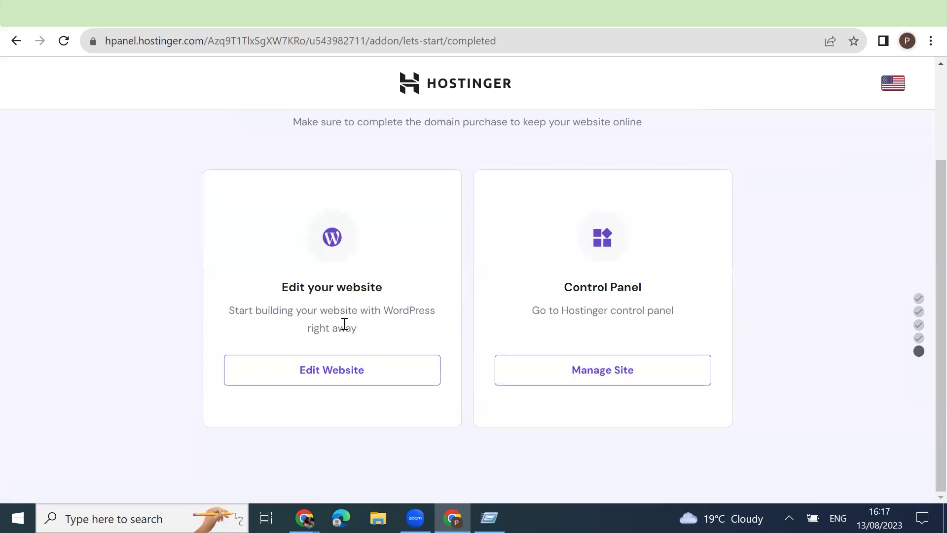
left_click(358, 379)
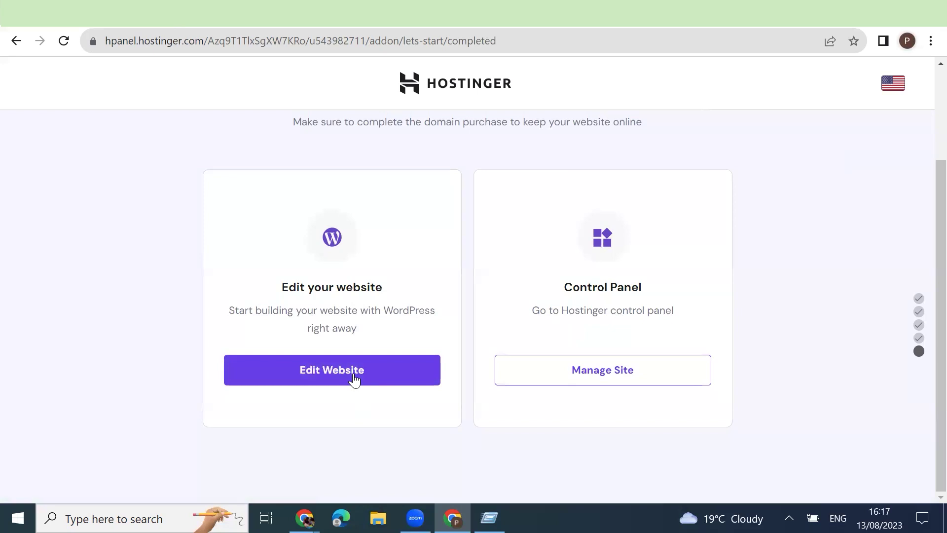
Step: Open the new site's WordPress admin Dashboard, then log out from the account menu
left_click(354, 380)
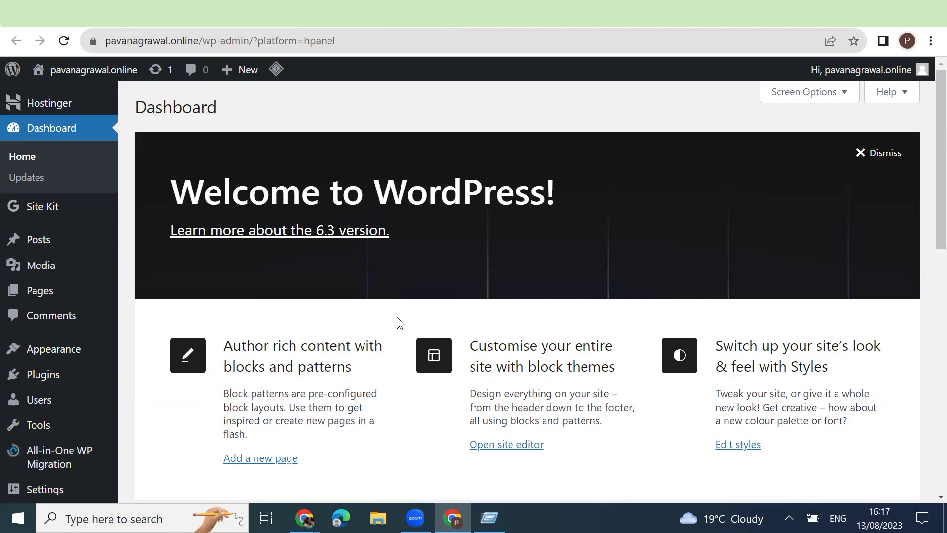
scroll(396, 322, "down", 5)
scroll(399, 321, "down", 7)
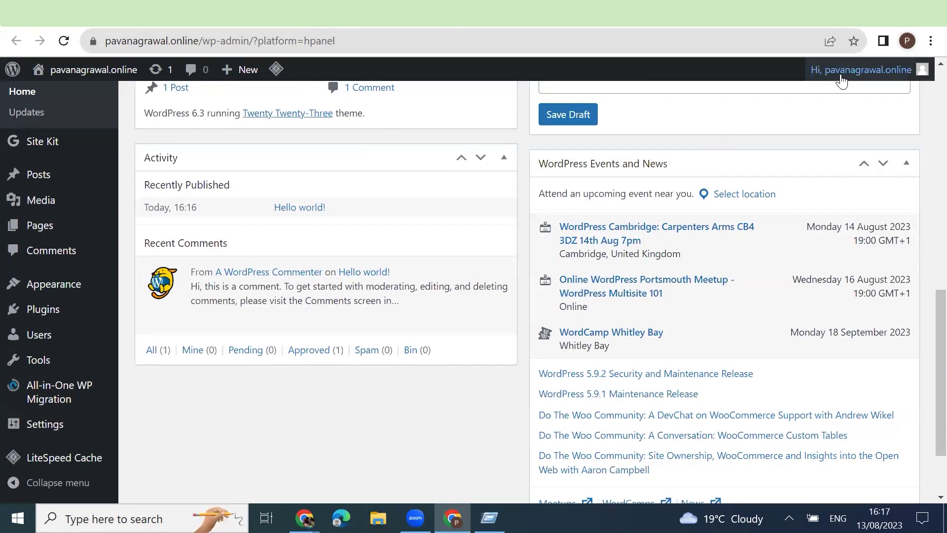
mouse_move(833, 69)
left_click(845, 141)
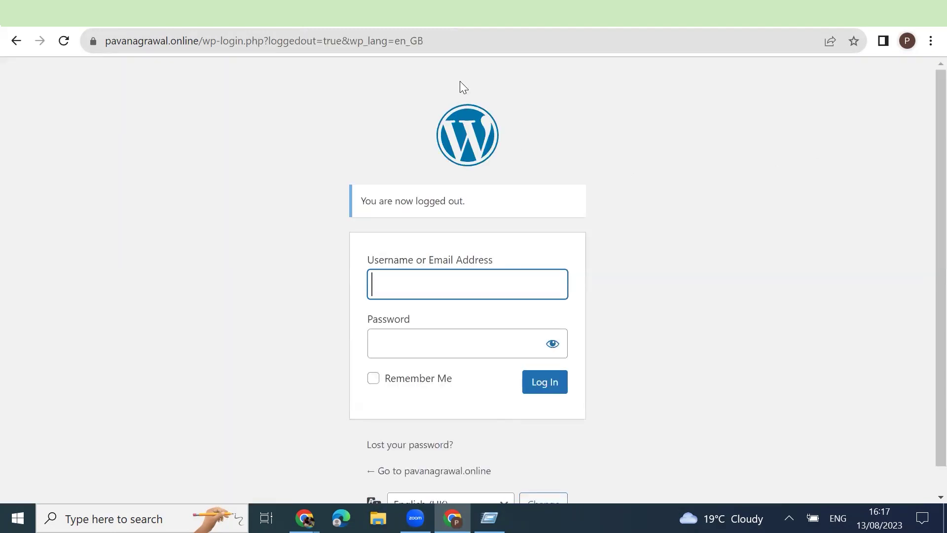
Step: Go to the site's /wp-admin/ login address in the browser
left_click(470, 43)
type("pa")
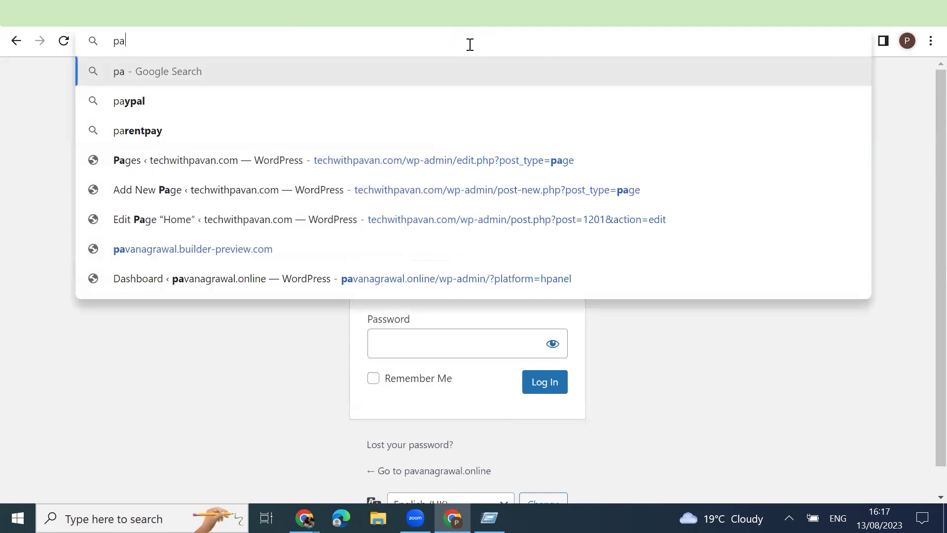
type("van")
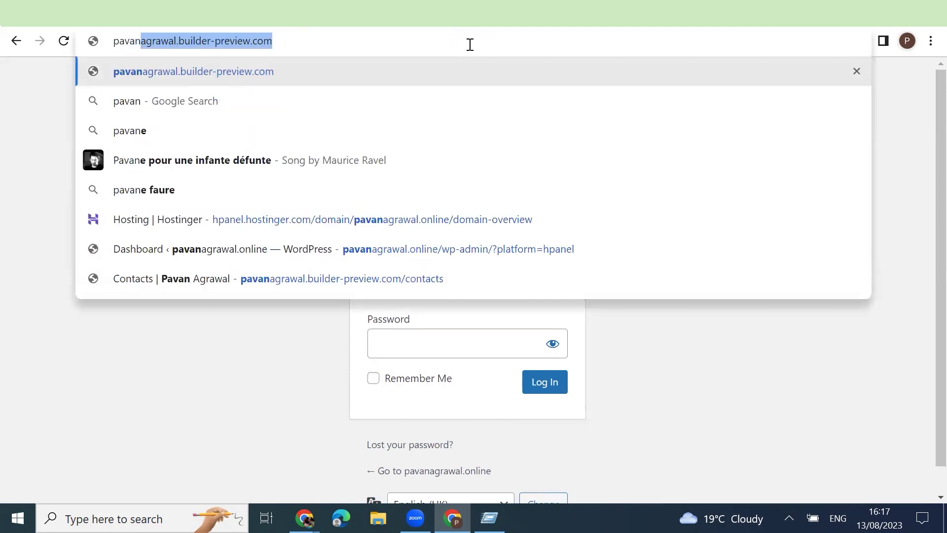
type("agr")
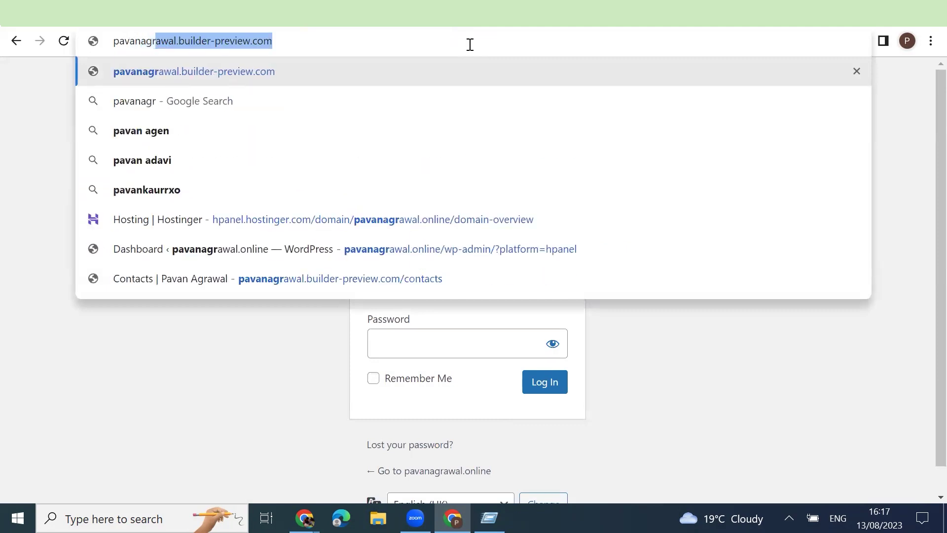
type("awal.onlin")
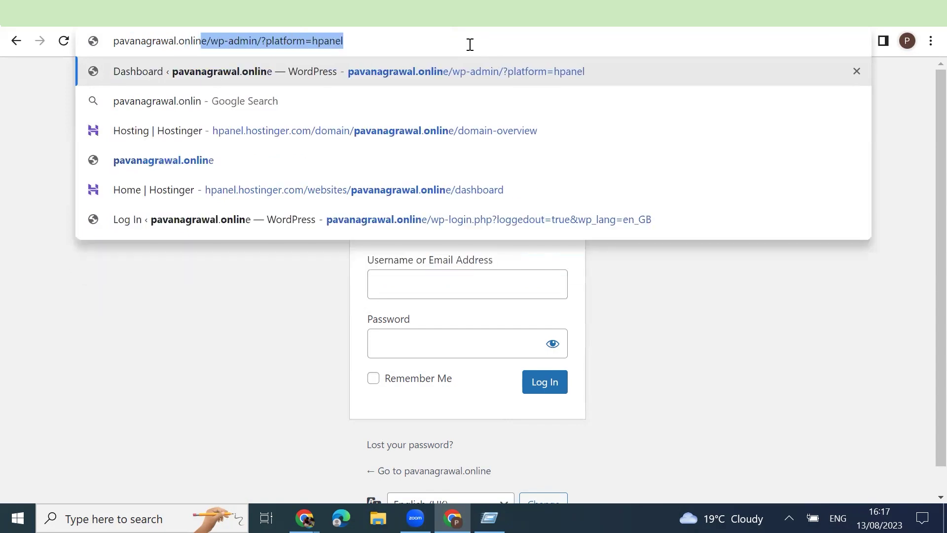
type("e/wp-admin/")
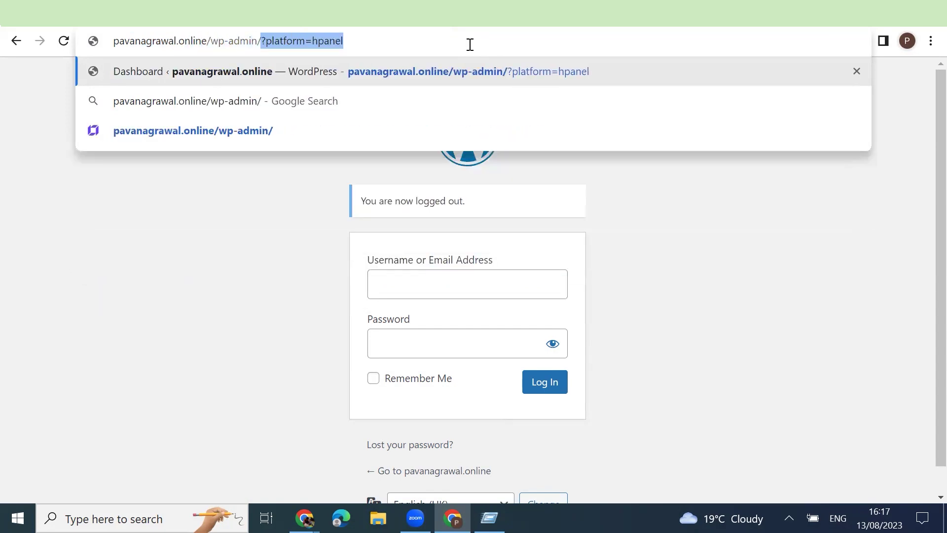
key("Delete")
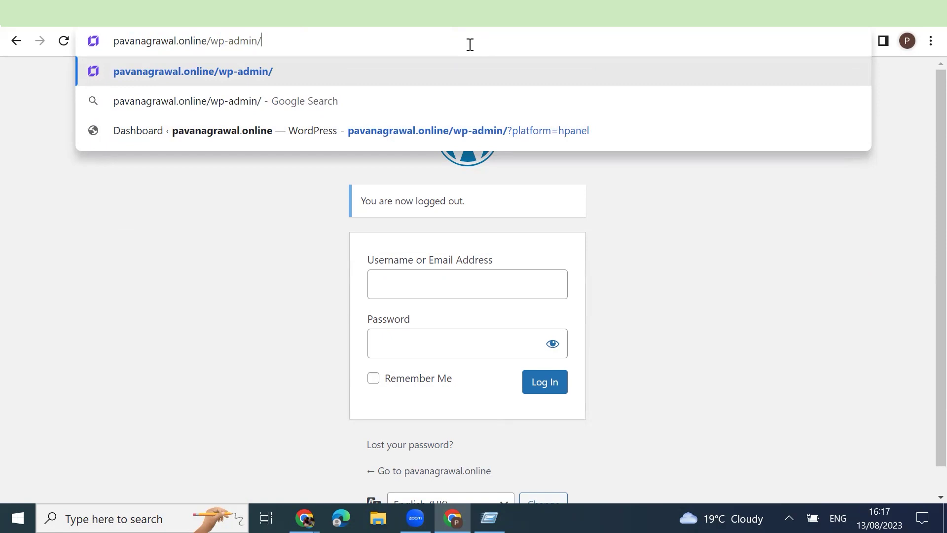
key("Return")
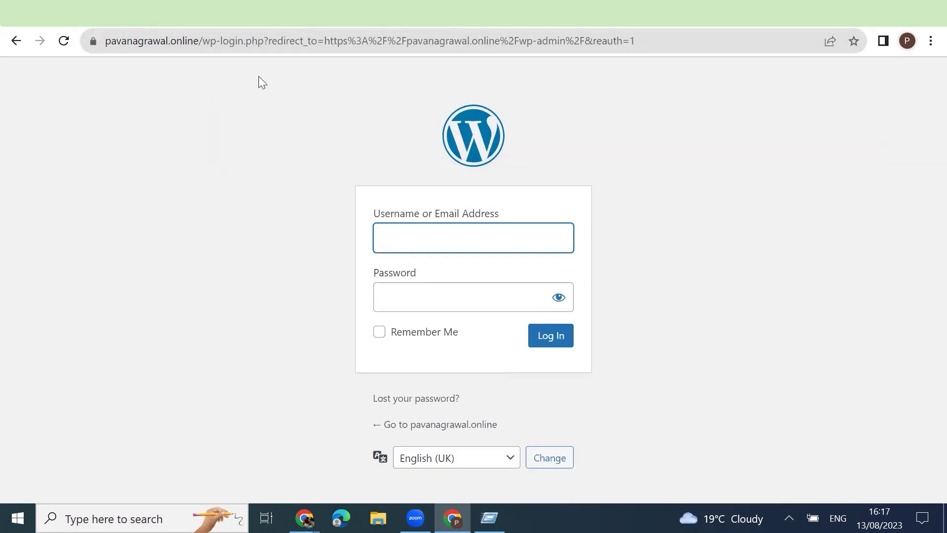
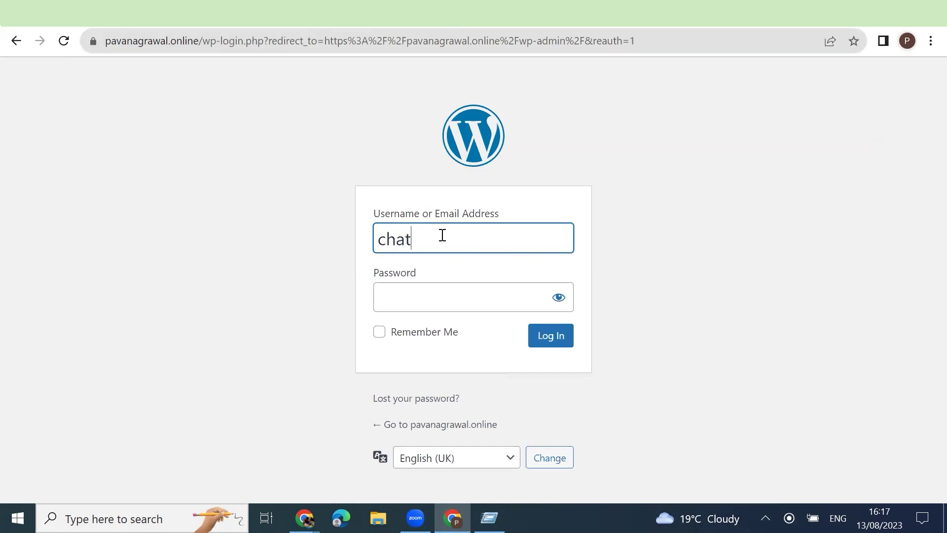
Step: Log in with the admin account's e-mail address and password
key("Tab")
type("••••••••")
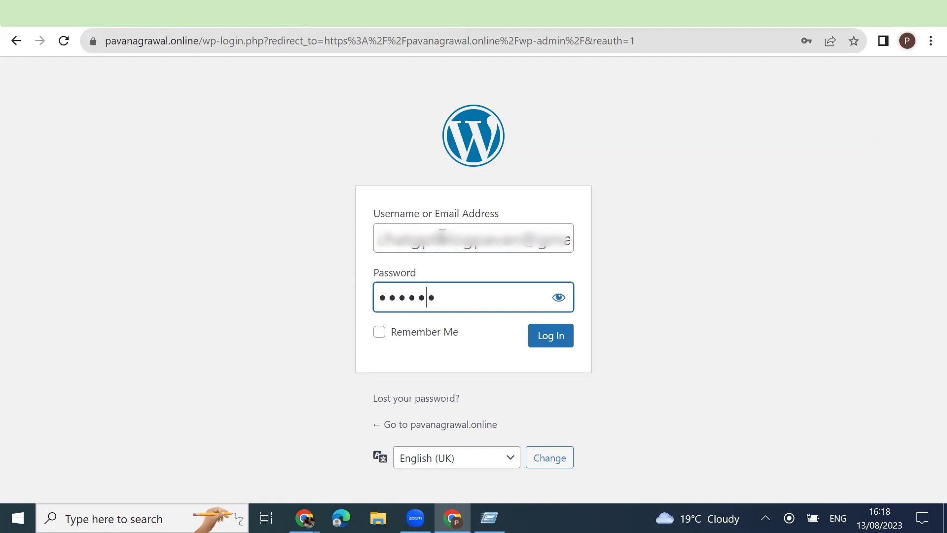
type("•••••")
key("Return")
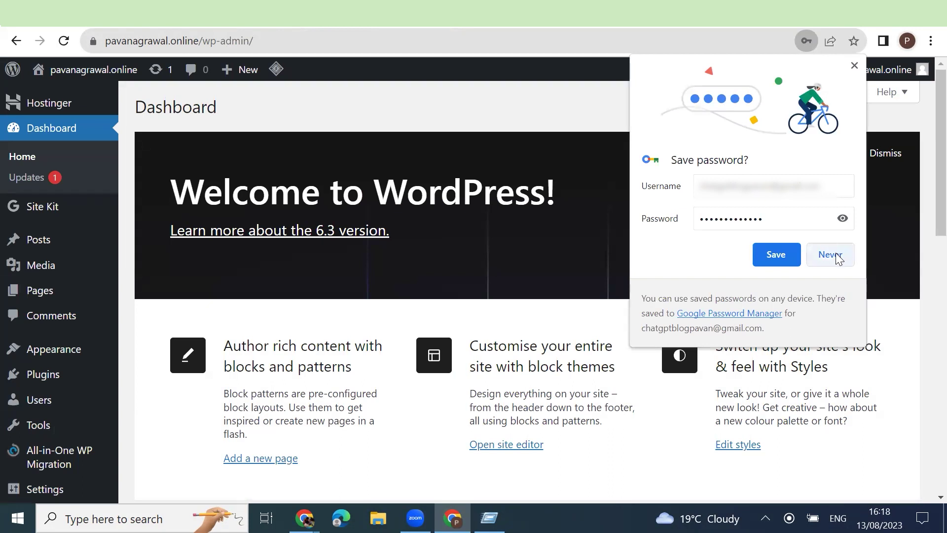
Step: Decline Chrome's save-password prompt and dismiss the Welcome to WordPress panel
left_click(830, 255)
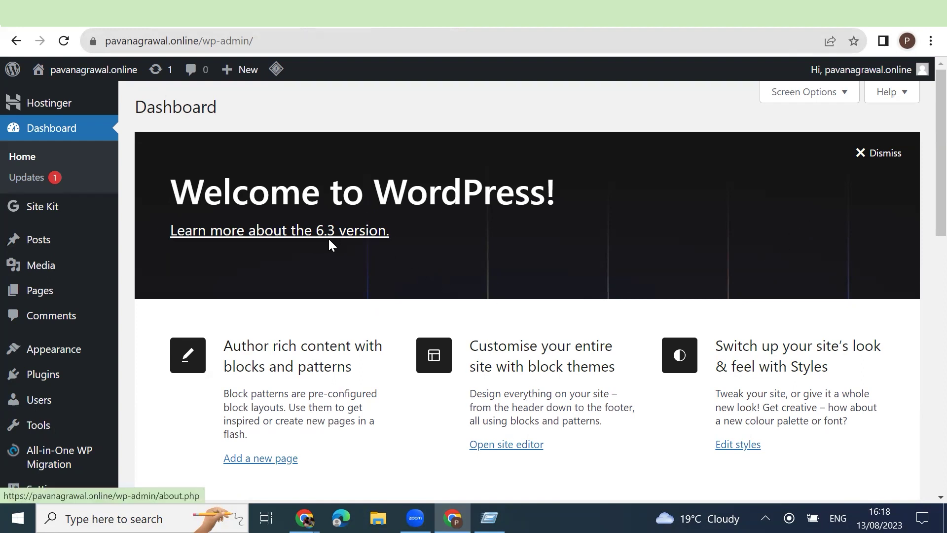
scroll(620, 257, "down", 4)
scroll(620, 257, "up", 4)
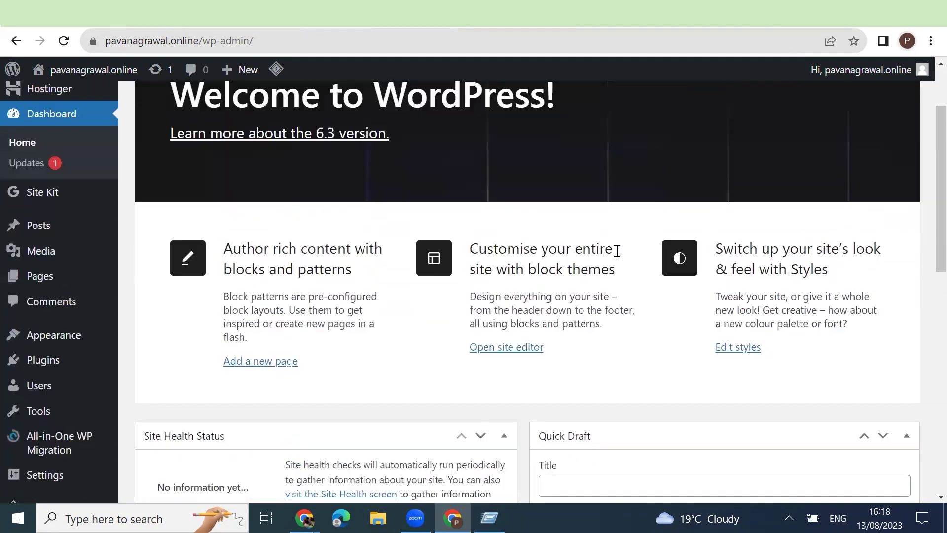
left_click(872, 167)
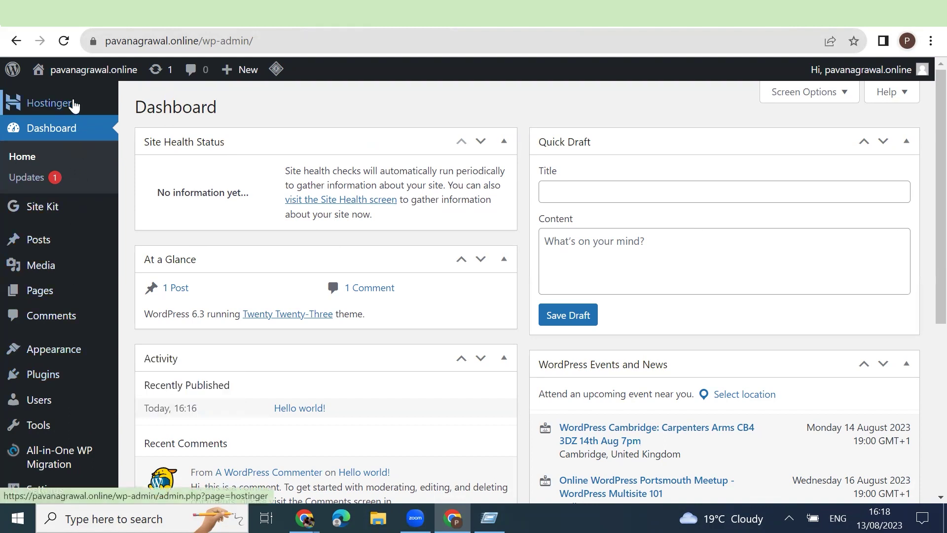
mouse_move(75, 213)
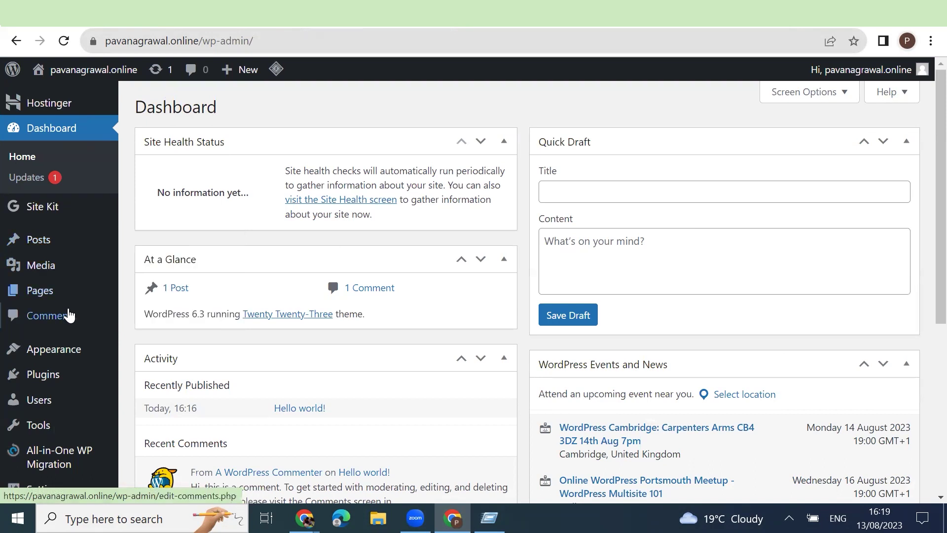
mouse_move(78, 349)
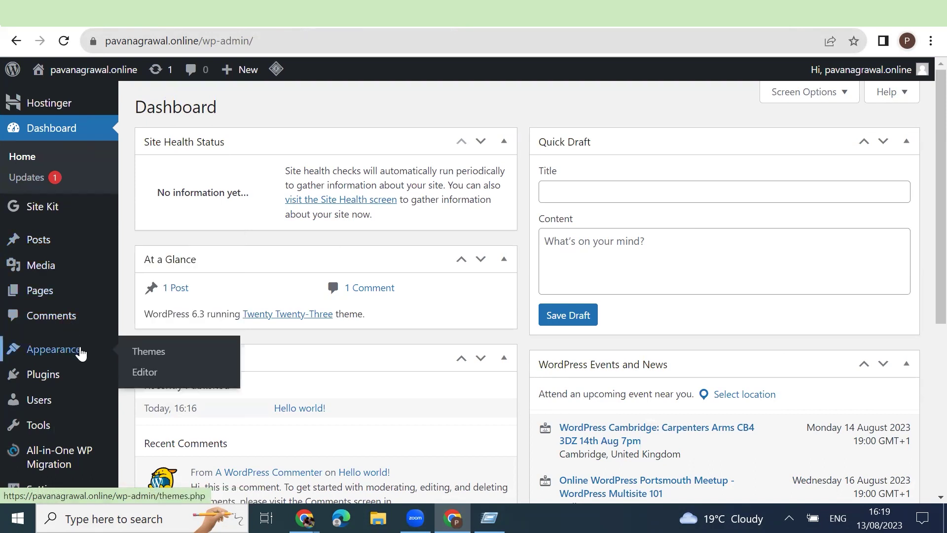
mouse_move(74, 376)
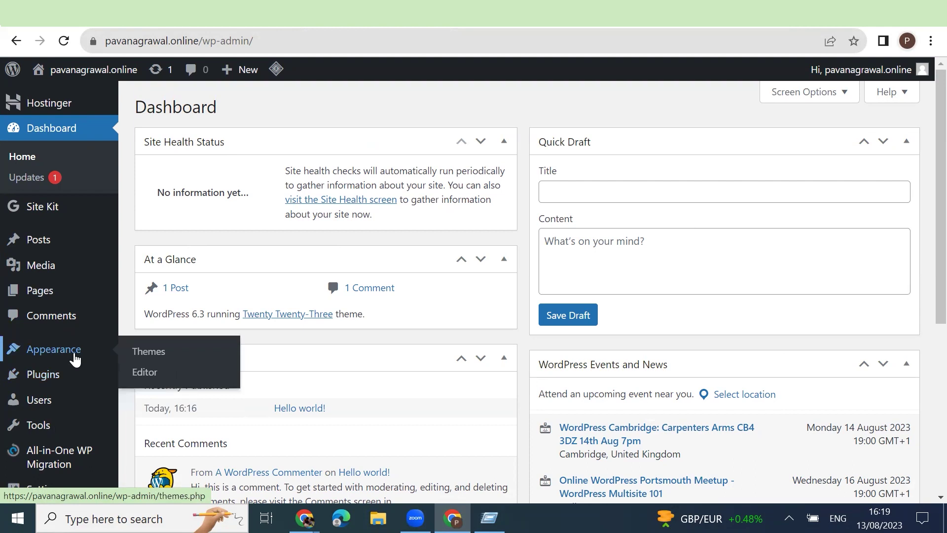
Step: Go from Appearance > Themes to the Add Themes library of popular themes
left_click(158, 360)
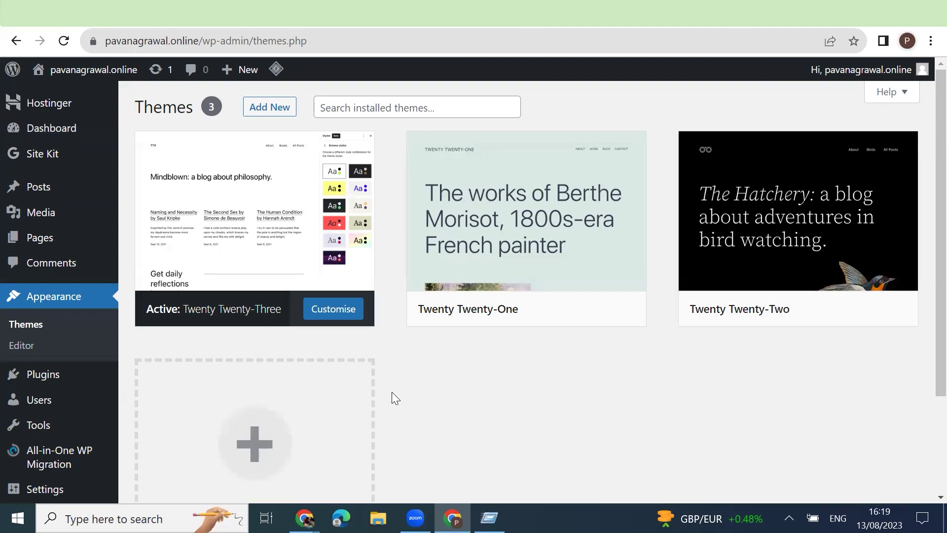
left_click(270, 108)
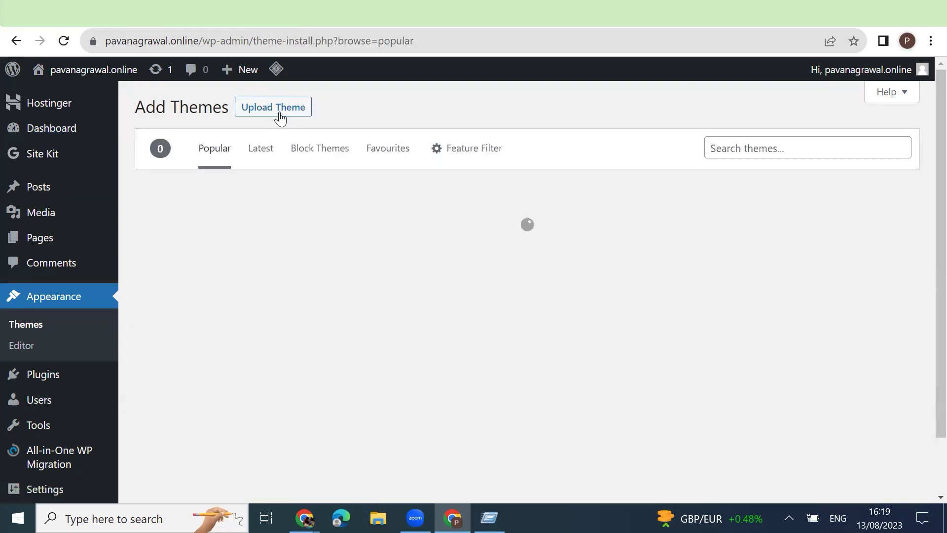
Step: Search the theme library for 'generatepress' and install GeneratePress
left_click(748, 145)
type("gener")
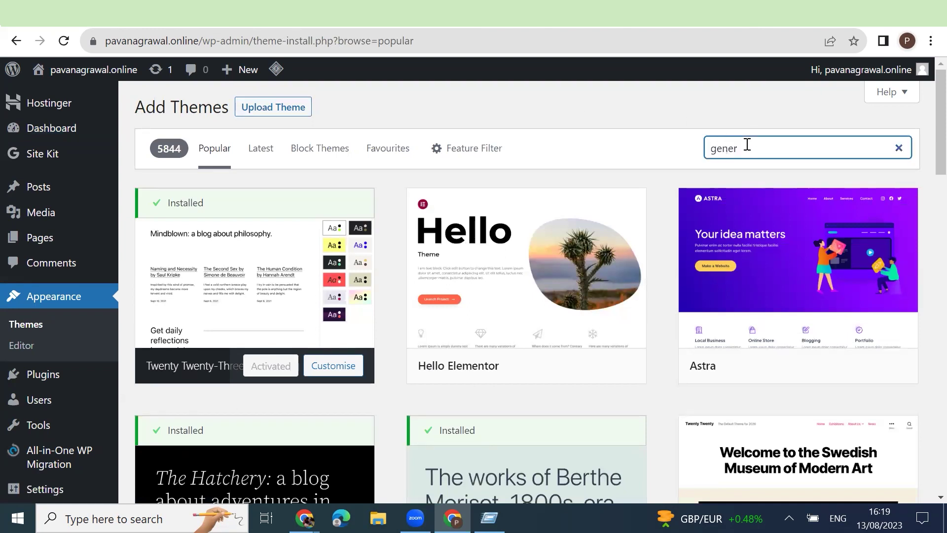
type("atepress")
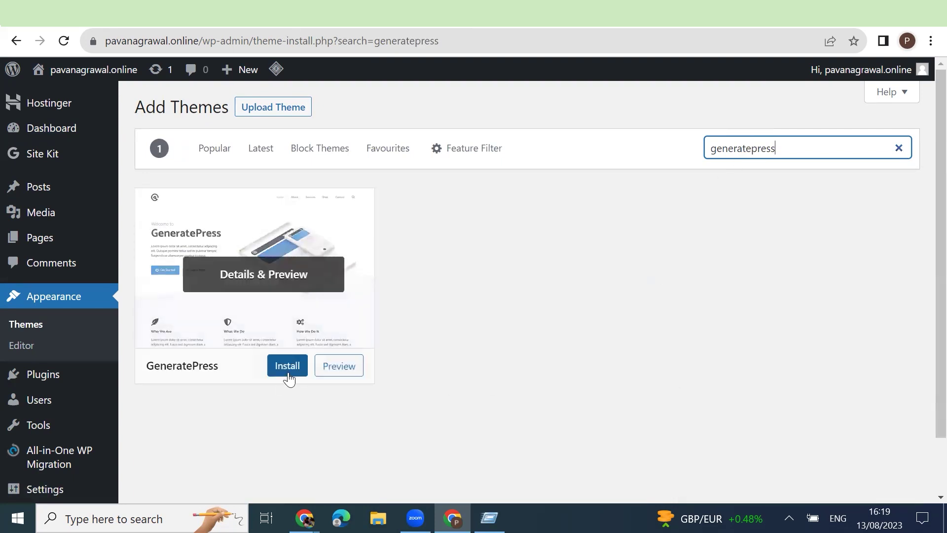
left_click(288, 367)
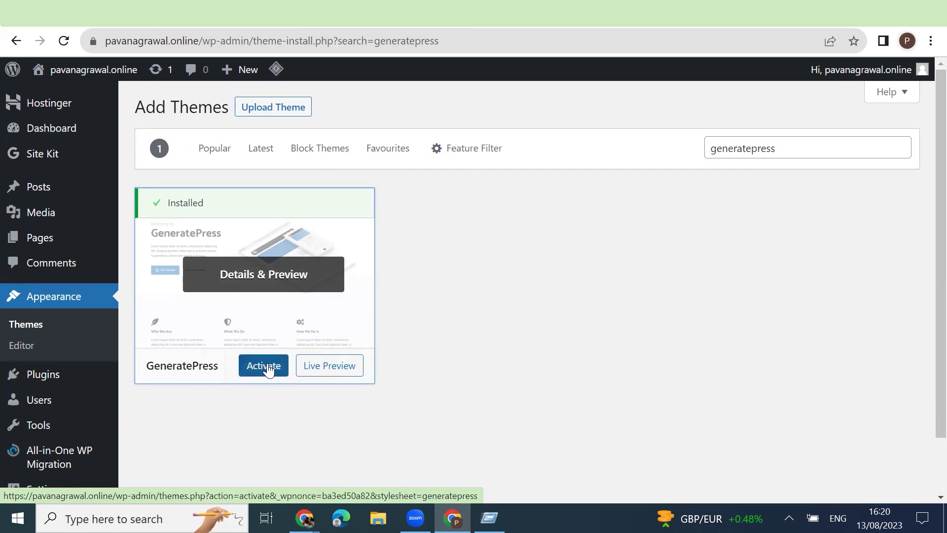
Step: Activate the installed GeneratePress theme
left_click(266, 367)
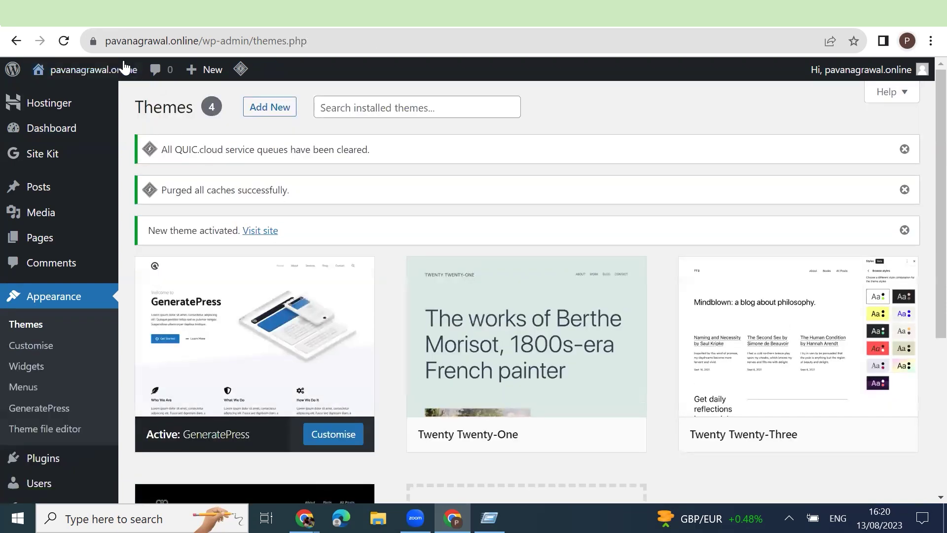
mouse_move(124, 69)
right_click(105, 96)
left_click(119, 105)
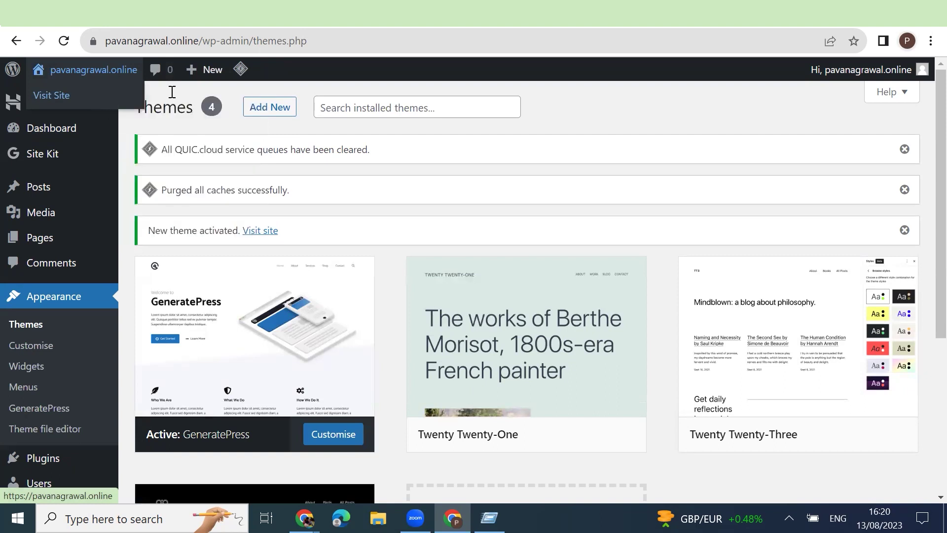
left_click(339, 4)
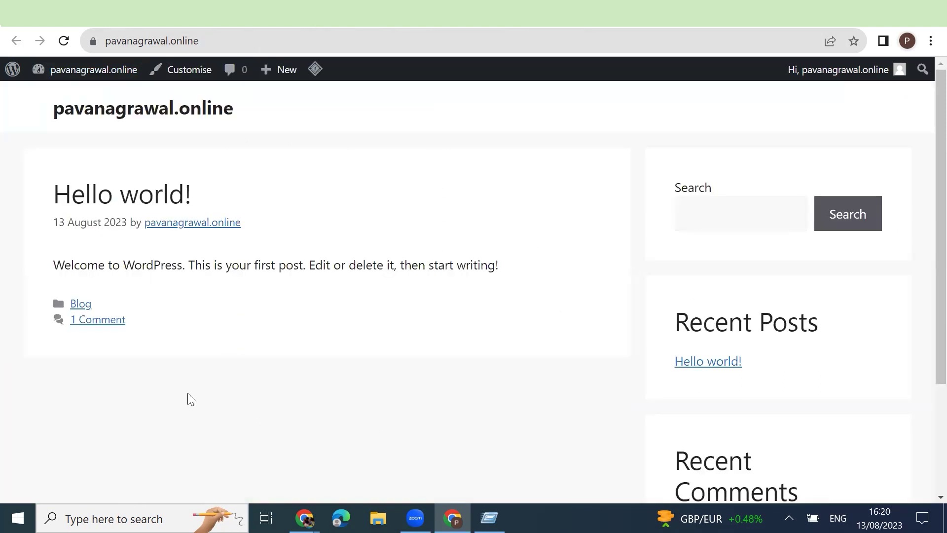
scroll(192, 400, "down", 3)
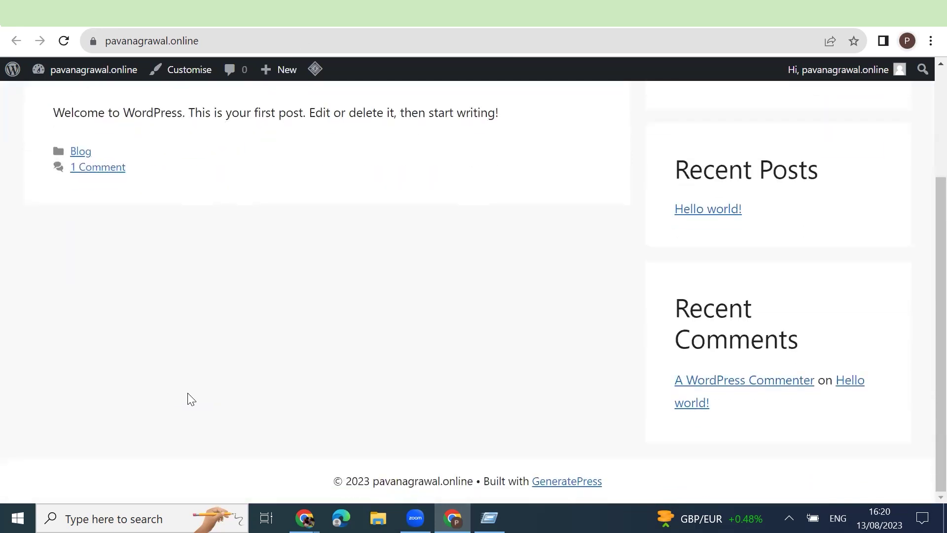
scroll(414, 353, "up", 3)
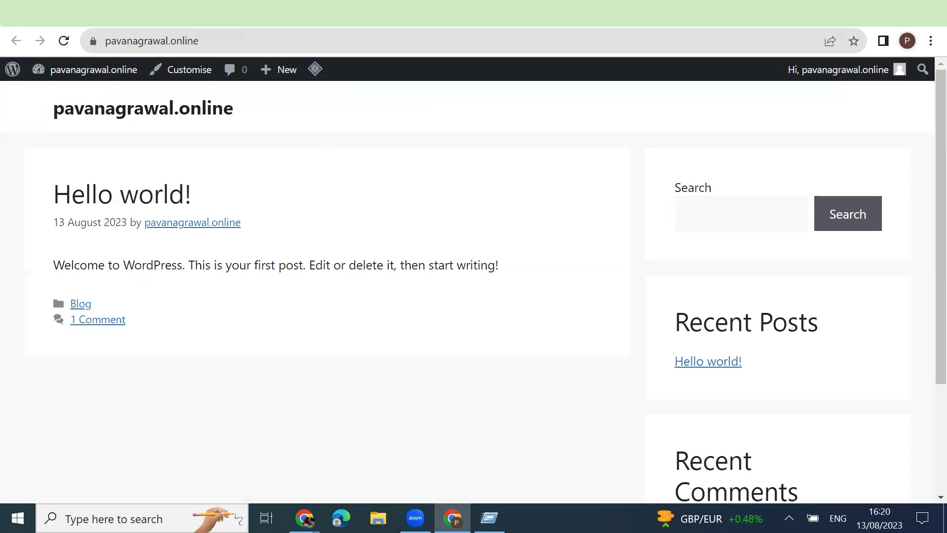
key("ctrl+Tab")
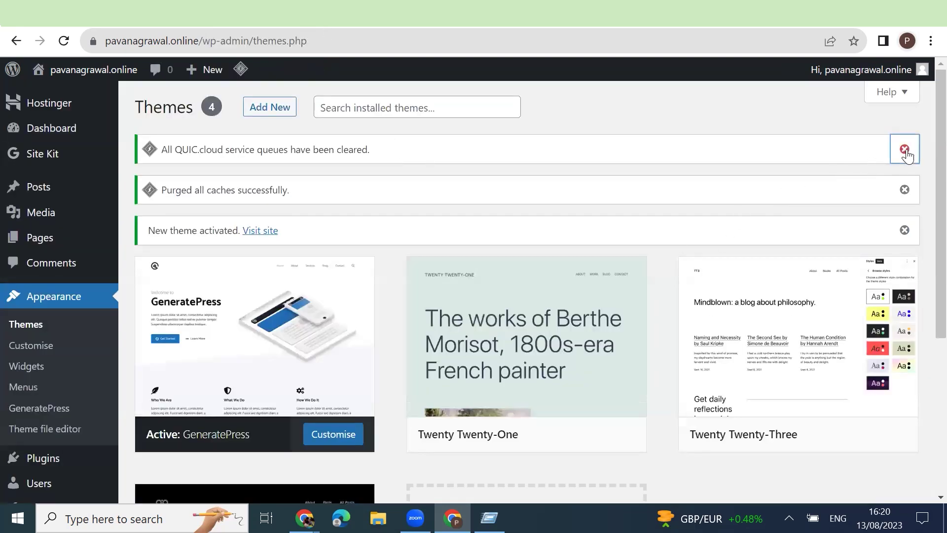
Step: Dismiss the QUIC.cloud, cache-purge and theme-activated admin notices
left_click(905, 149)
left_click(905, 151)
left_click(905, 148)
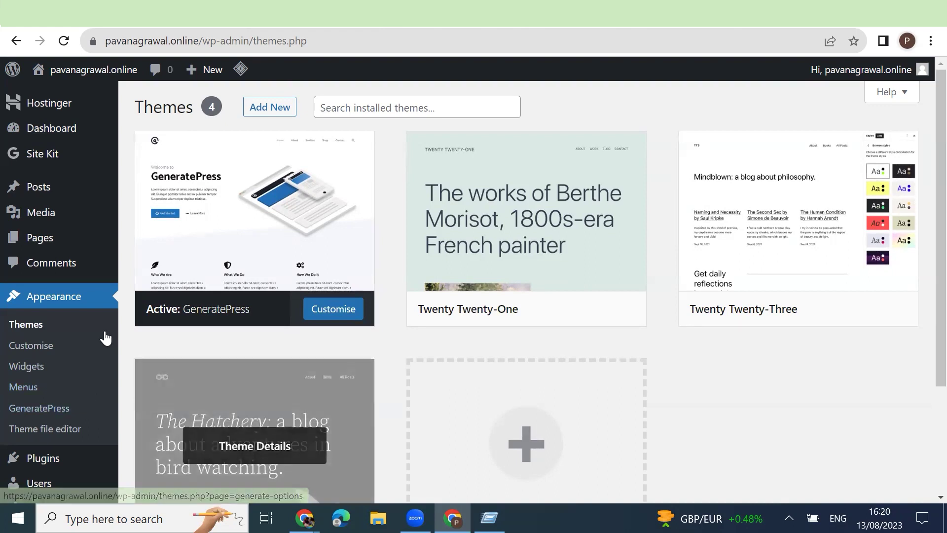
Step: Open the Customizer for GeneratePress, closing the Premium modules page
left_click(351, 322)
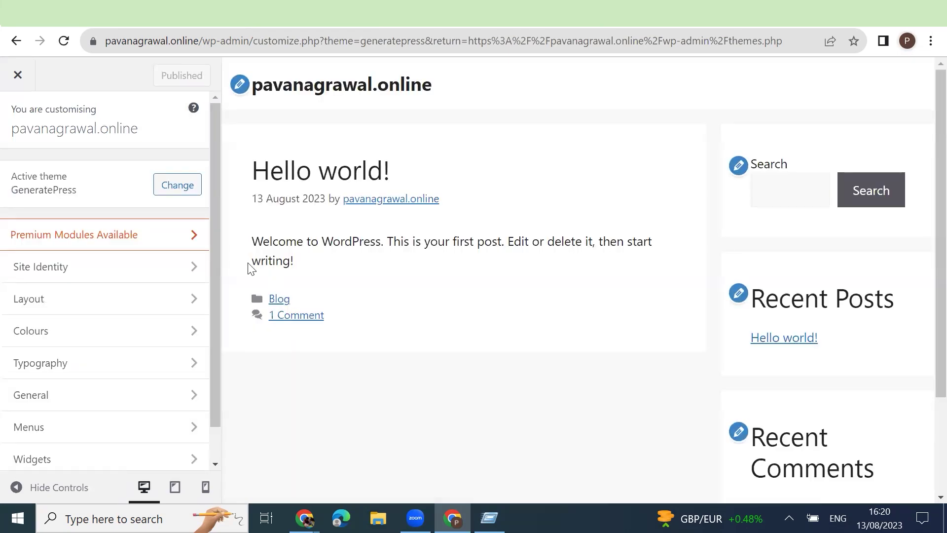
left_click(183, 244)
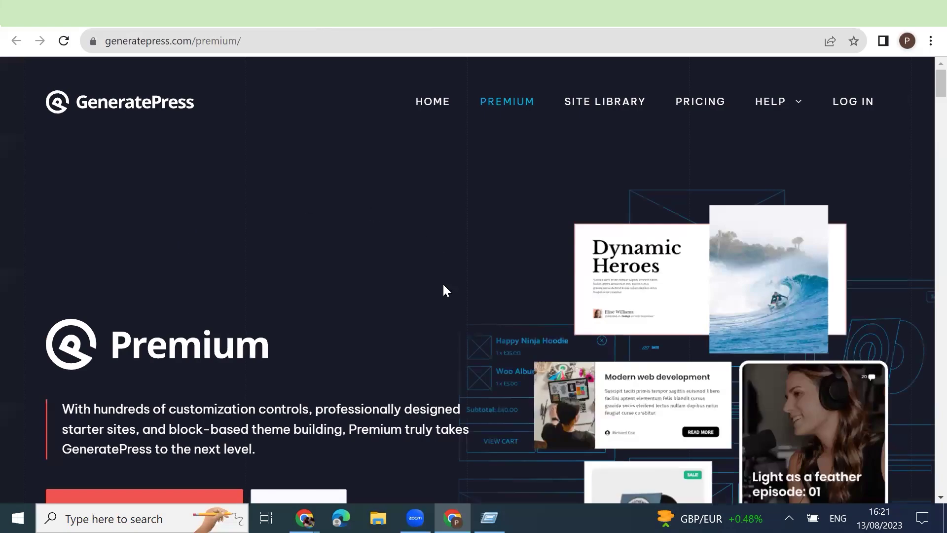
key("ctrl+w")
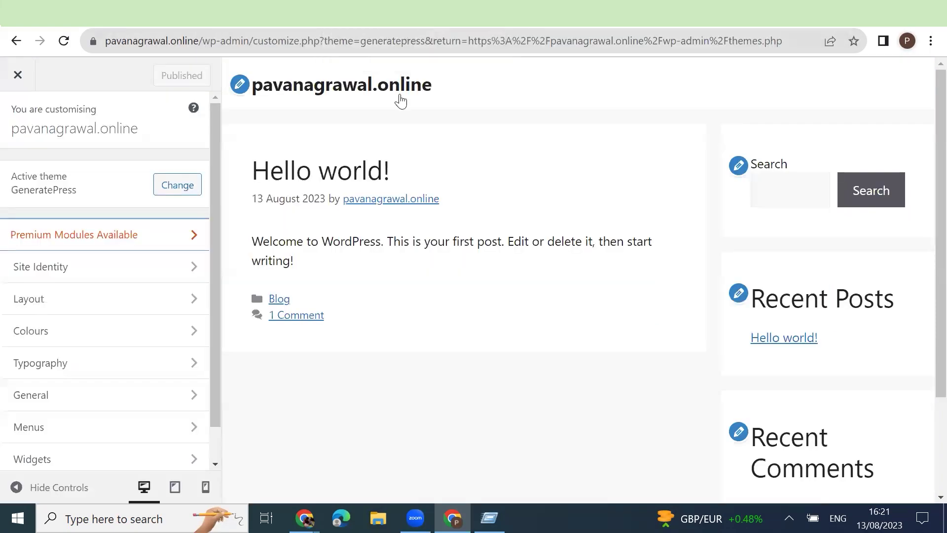
Step: In Site Identity, replace the site title with 'Generate Press Demo'
left_click(171, 277)
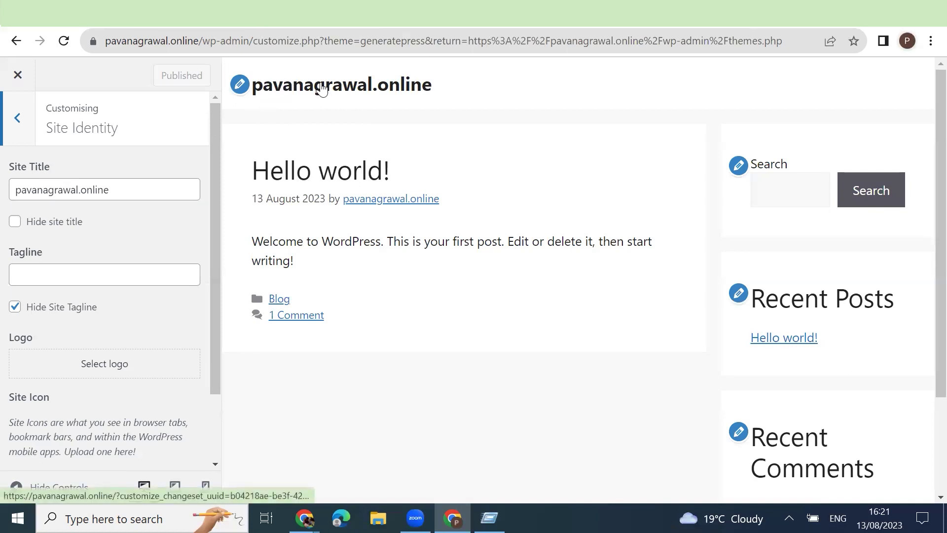
left_click(54, 227)
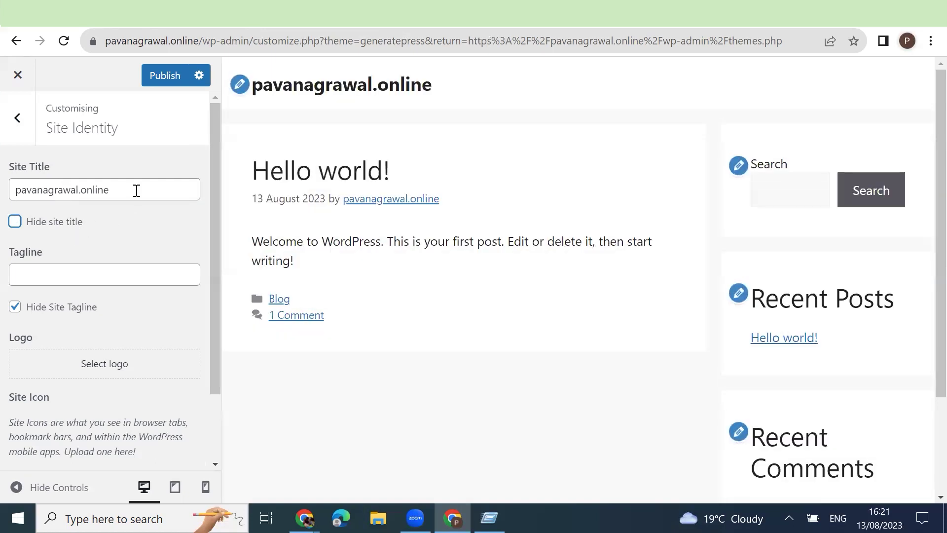
left_click_drag(131, 188, 7, 197)
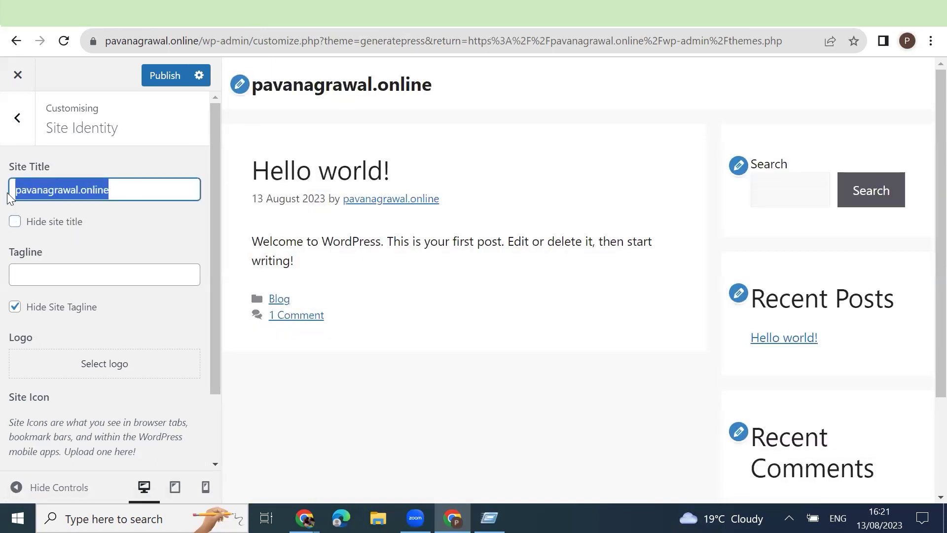
type("GEner")
key("BackSpace")
key("BackSpace")
key("BackSpace")
key("BackSpace")
type("enear")
key("BackSpace")
key("BackSpace")
type("rate PRess")
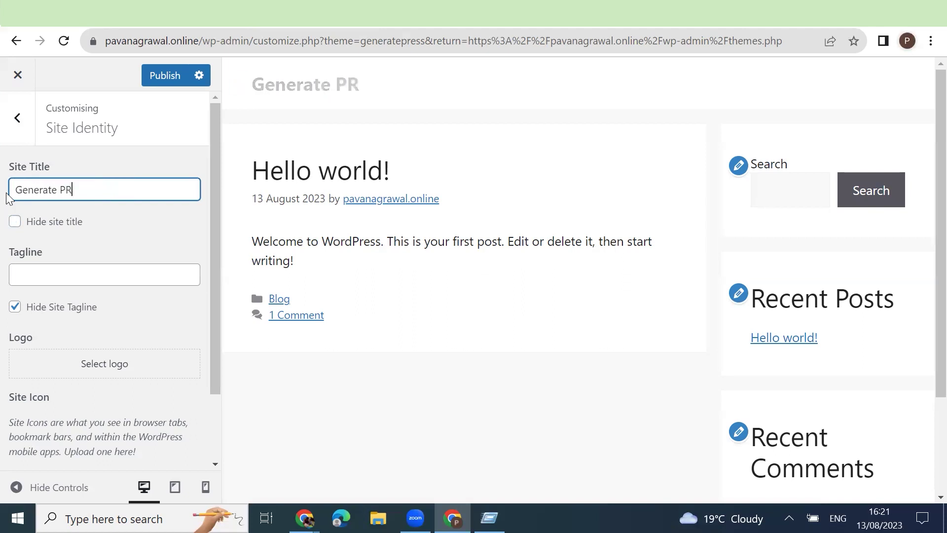
key("BackSpace")
key("BackSpace")
key("BackSpace")
key("BackSpace")
type("ress DW")
key("BackSpace")
type("E")
key("BackSpace")
type("emo")
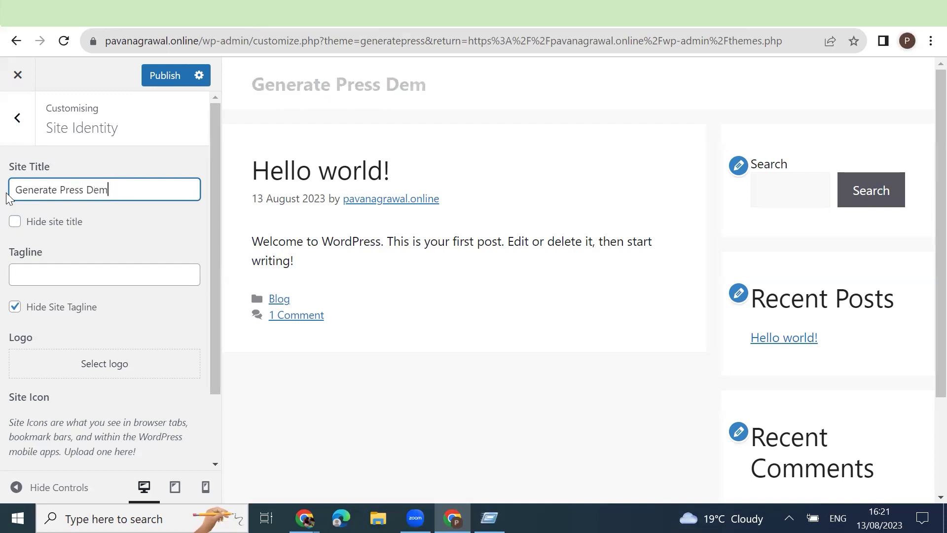
left_click(76, 279)
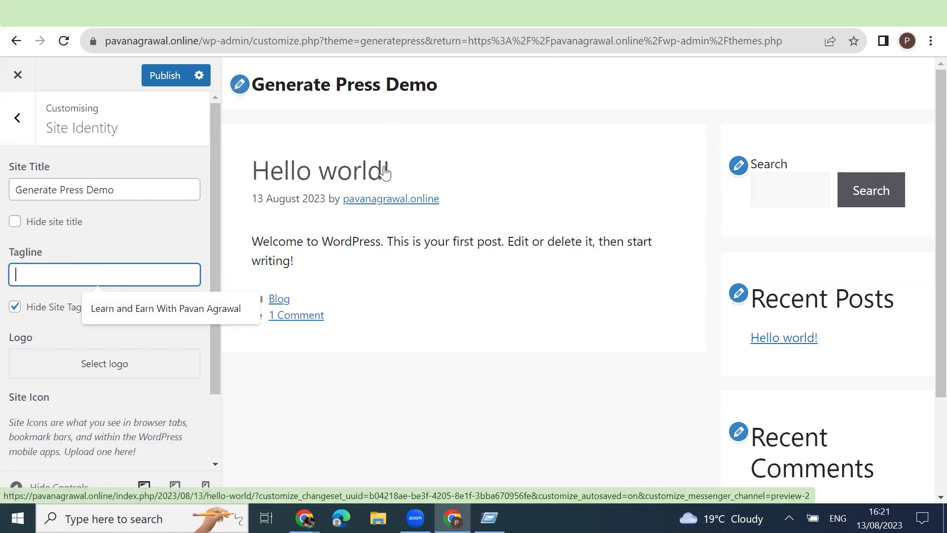
Step: Enter a 'Learn and Earn' tagline and keep Hide Site Tagline switched on
type("Learn")
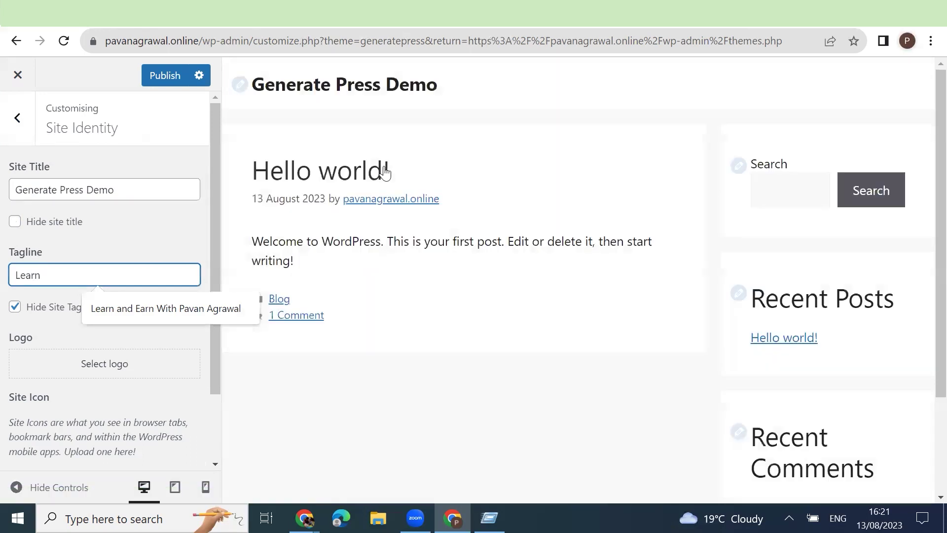
type(" and E")
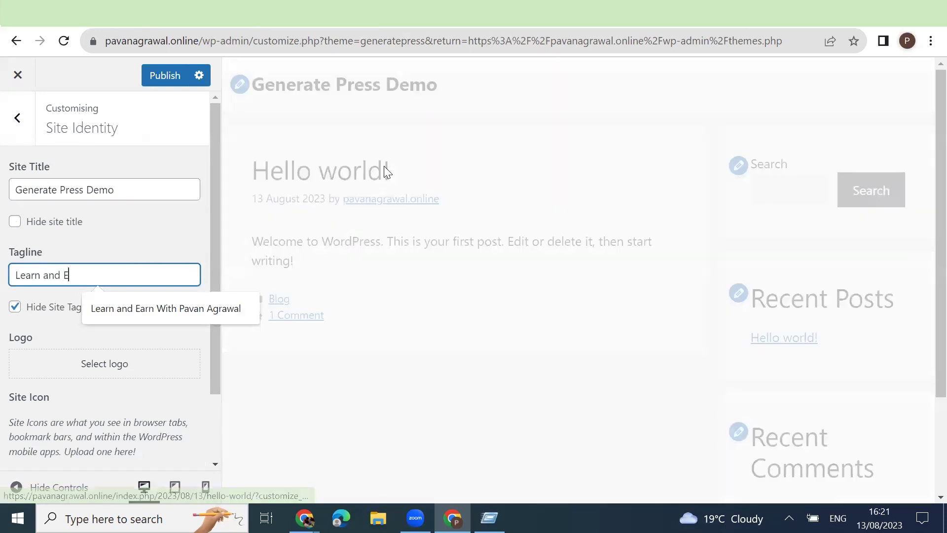
type("arn with P")
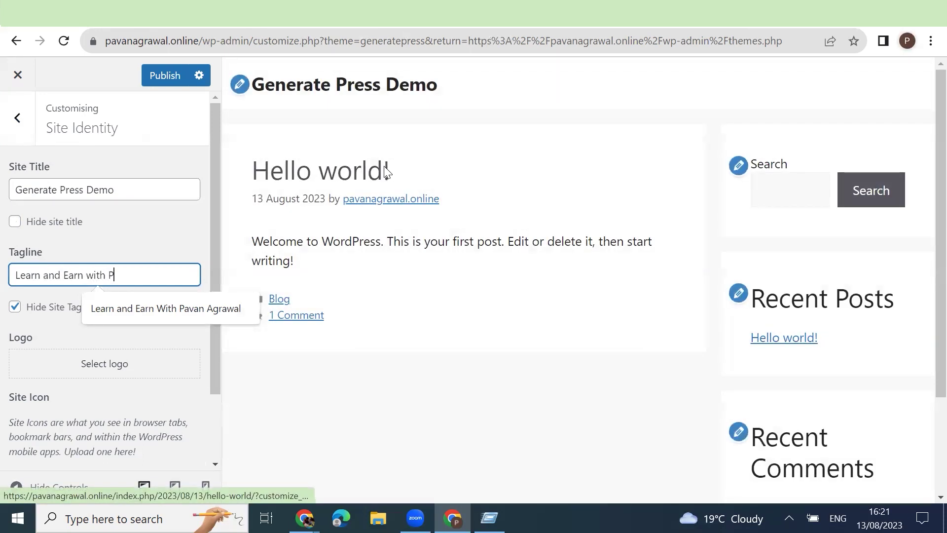
type("Avan")
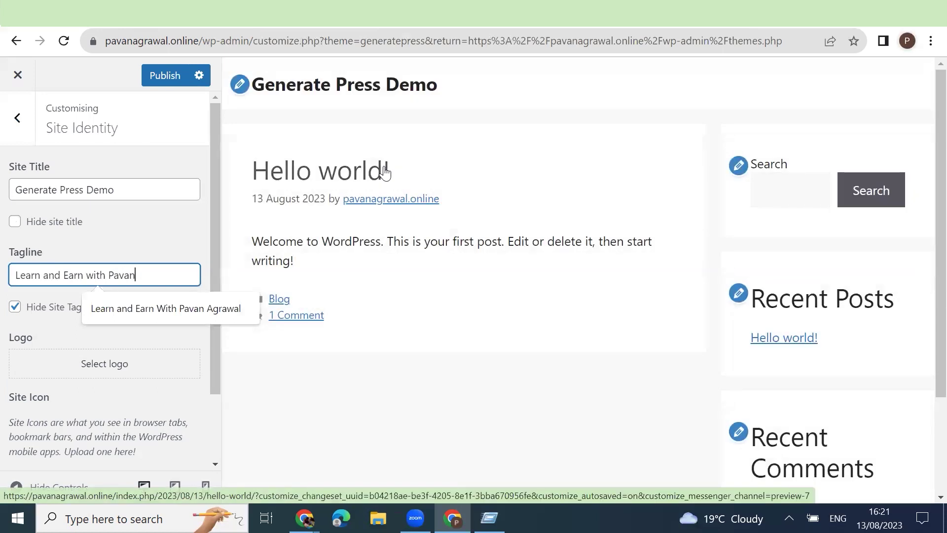
left_click(49, 326)
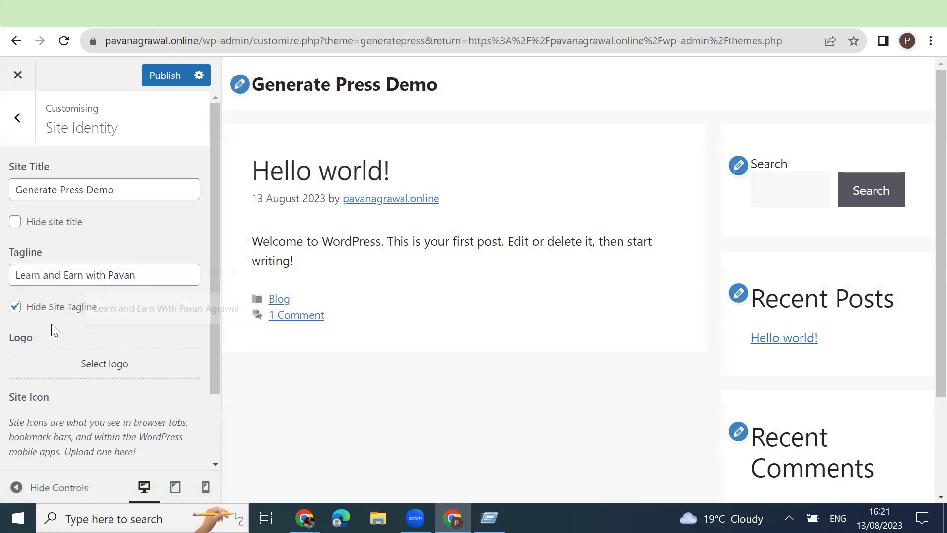
left_click(14, 308)
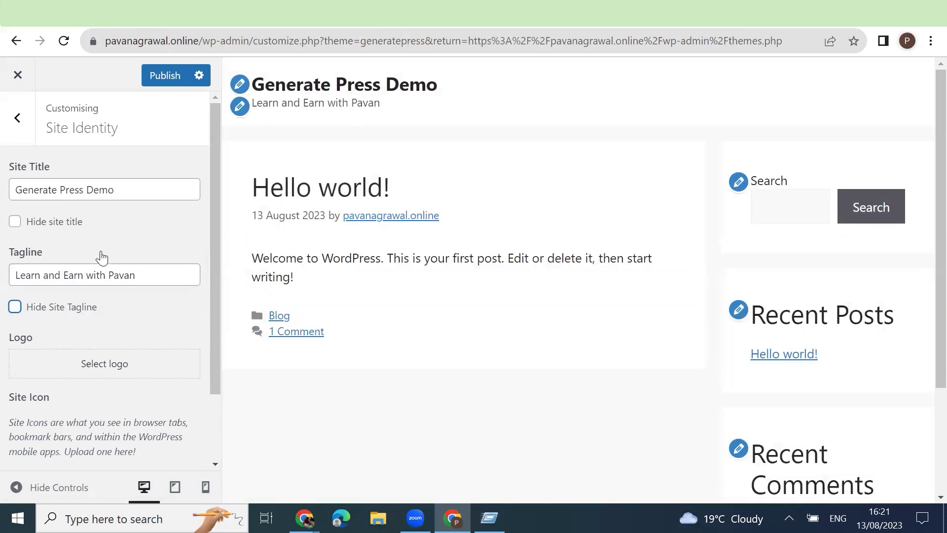
left_click(15, 308)
Step: Return from Site Identity to the main Customizer sections
scroll(166, 303, "down", 2)
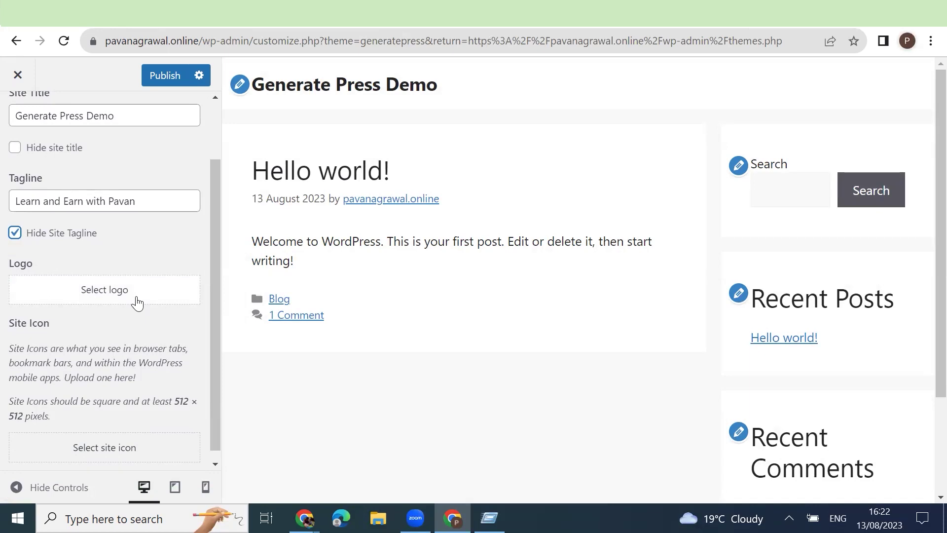
scroll(137, 303, "down", 1)
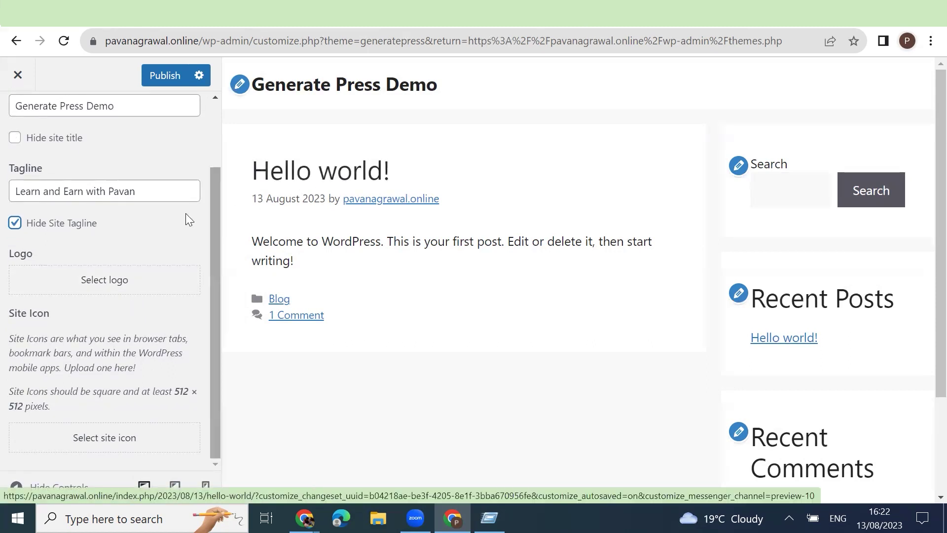
scroll(141, 178, "up", 2)
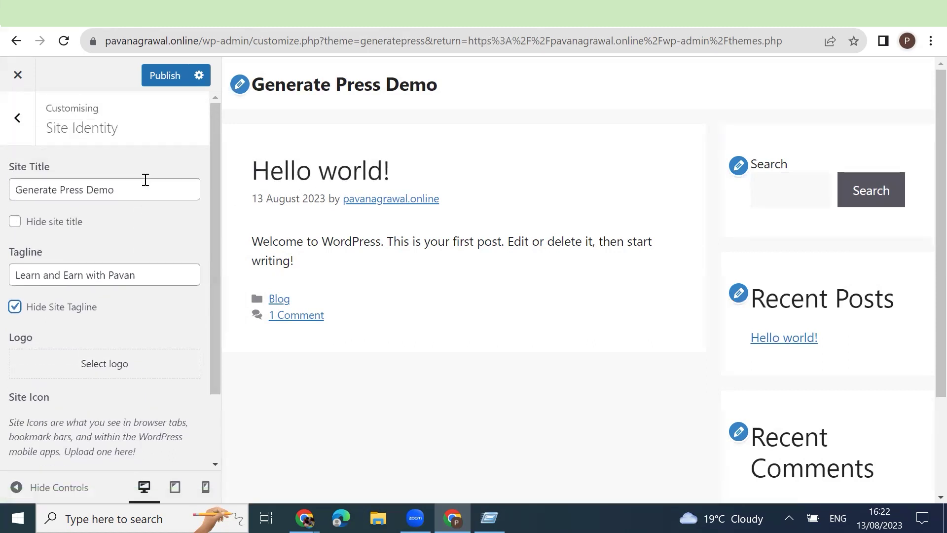
left_click(17, 124)
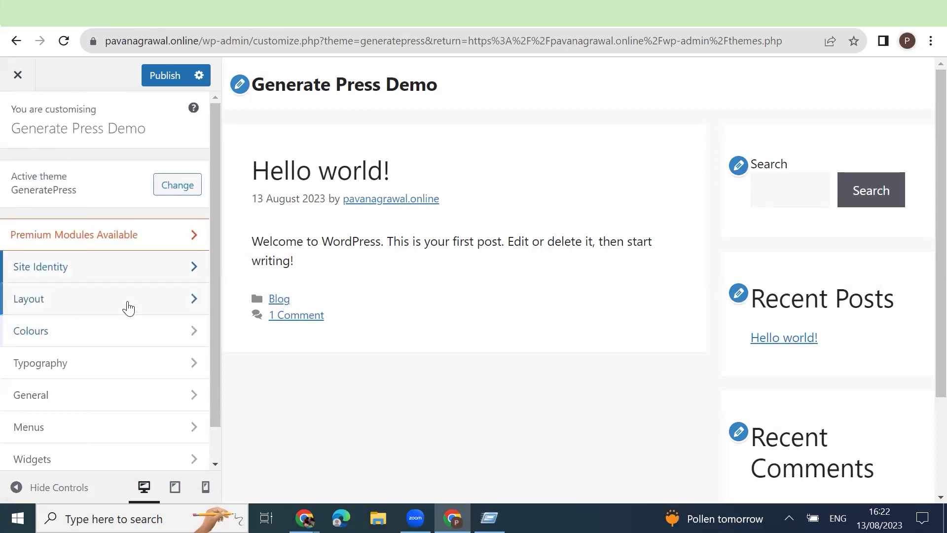
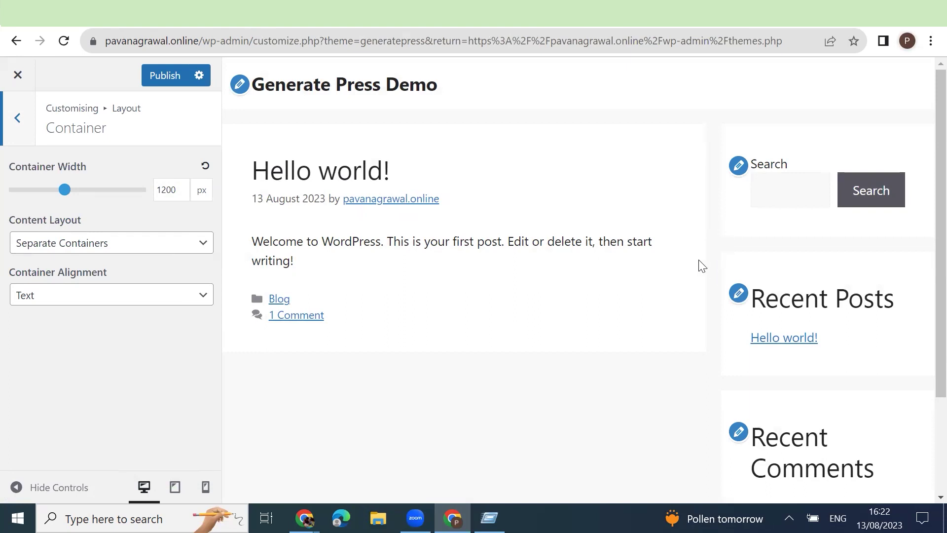
Step: Try One Container and Boxes alignment, then revert to Separate Containers and Text alignment
left_click(153, 249)
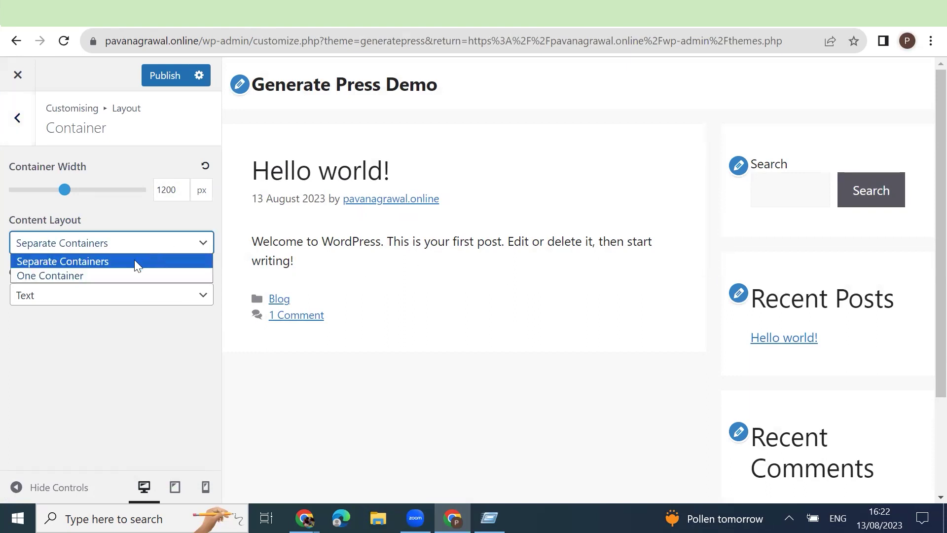
left_click(126, 276)
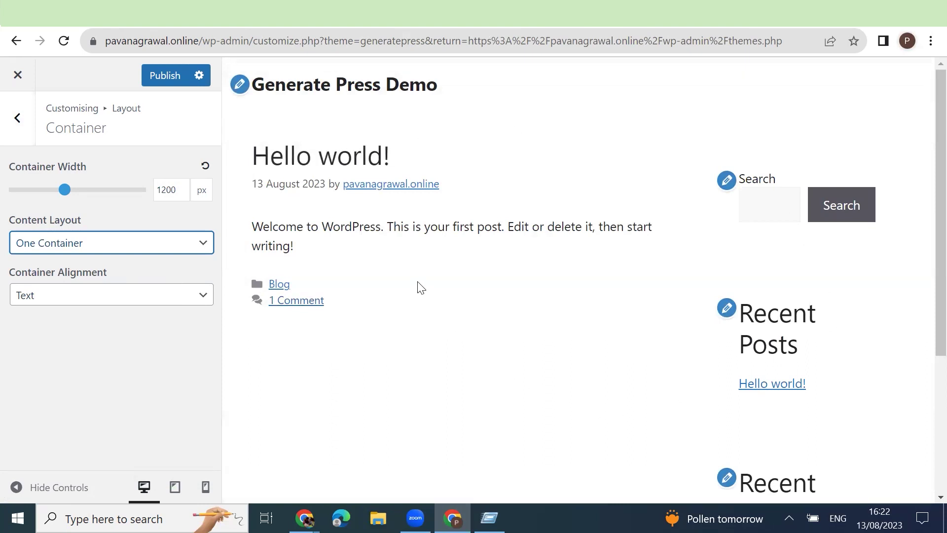
left_click(173, 245)
left_click(144, 259)
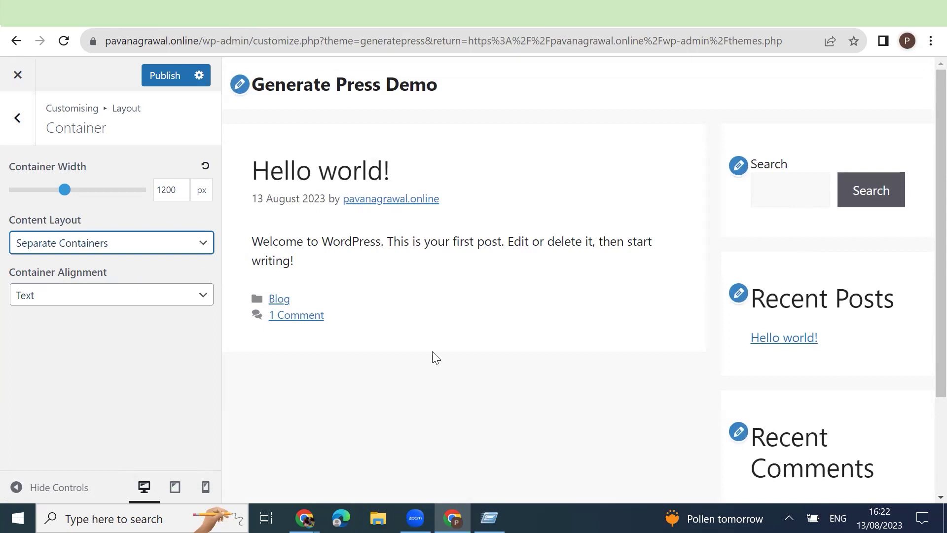
left_click(166, 302)
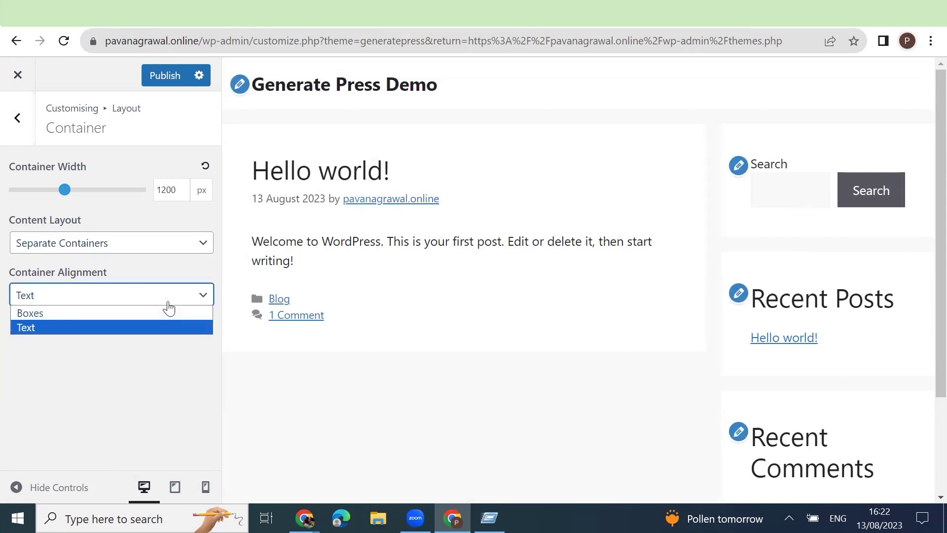
left_click(142, 312)
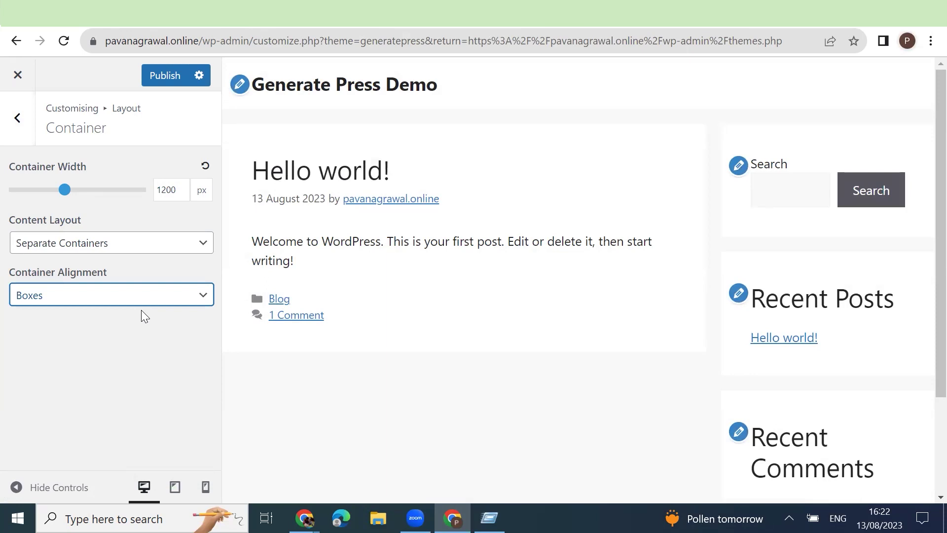
left_click(183, 295)
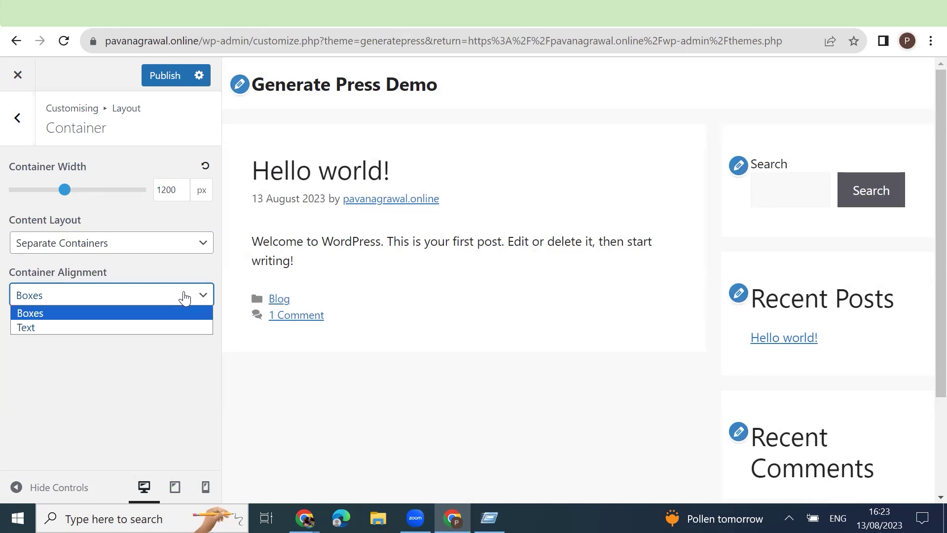
left_click(144, 324)
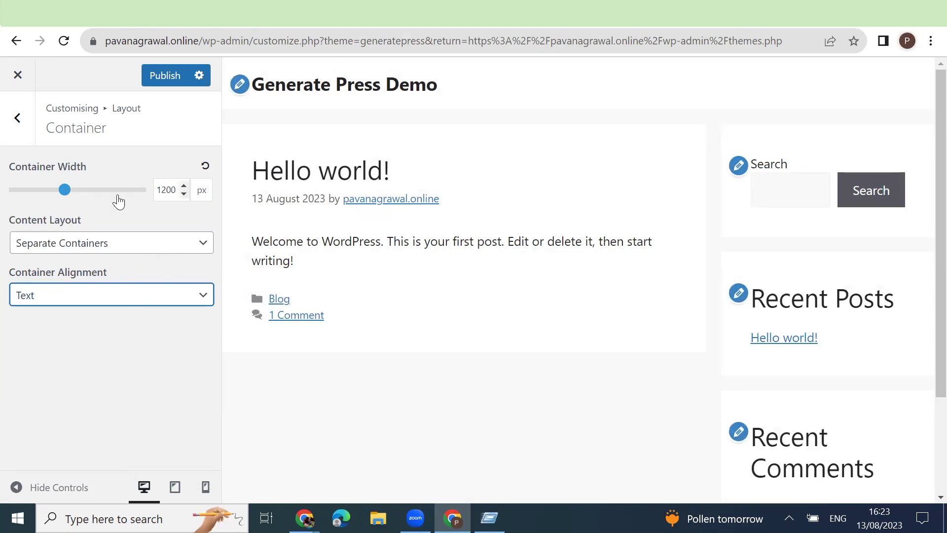
Step: Try a 1340 px container width, set it back to exactly 1200, and open Header layout
left_click_drag(64, 190, 76, 190)
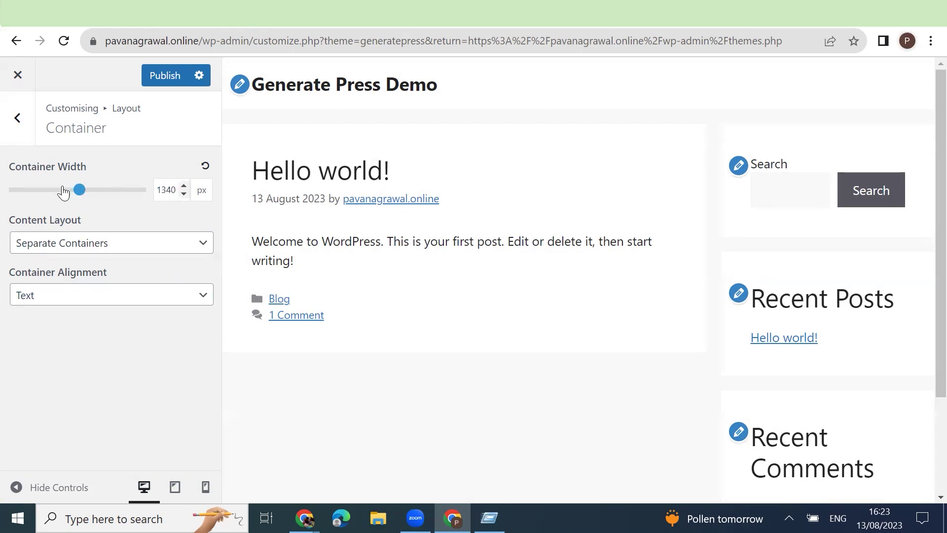
left_click_drag(75, 191, 63, 192)
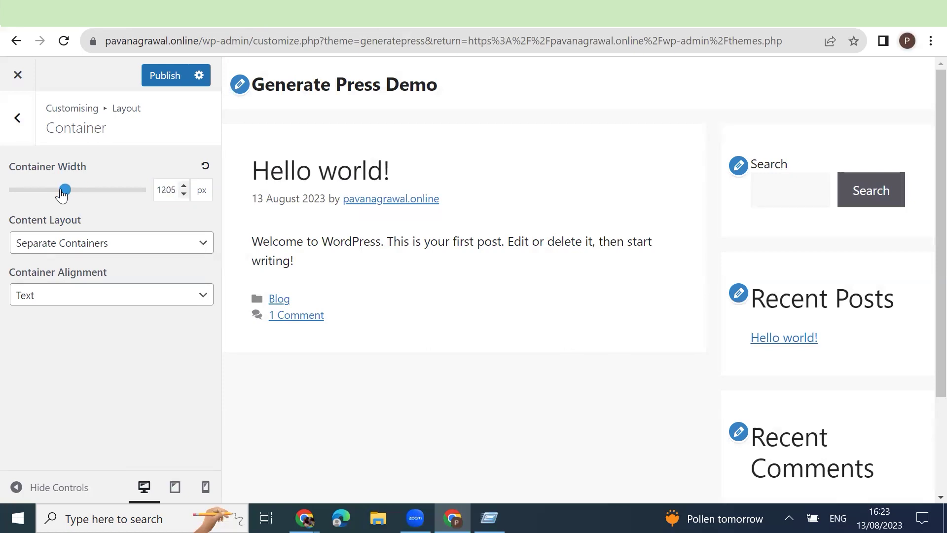
left_click(183, 195)
left_click(23, 140)
left_click(106, 204)
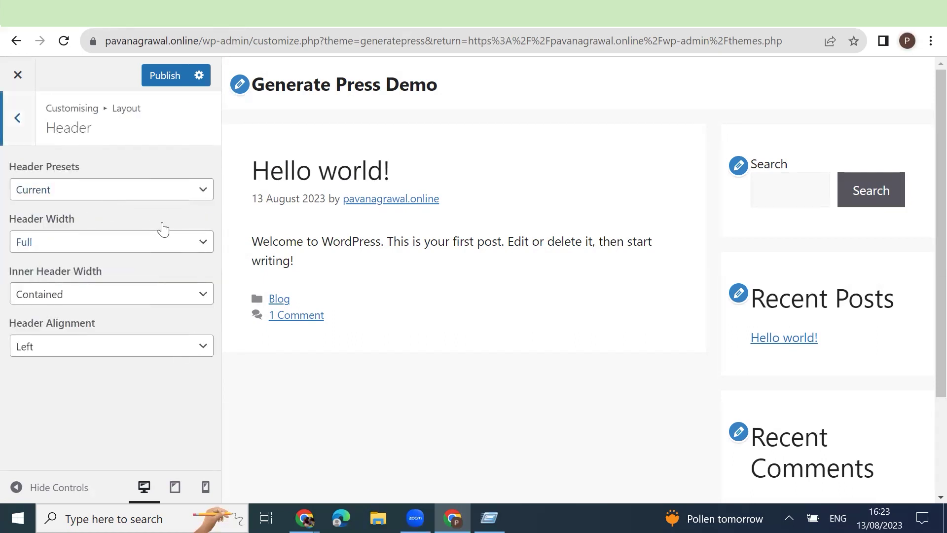
Step: Keep the Current header preset and set the header width to Contained
left_click(21, 130)
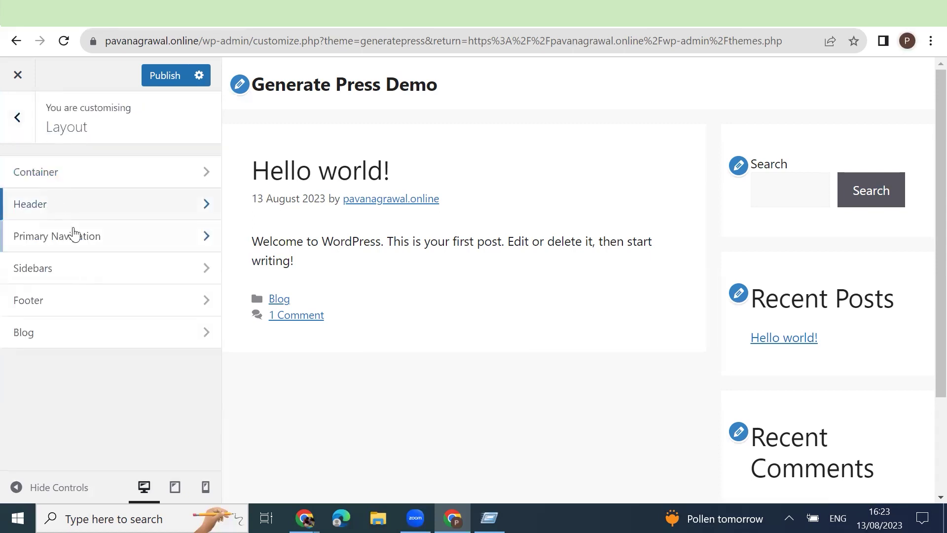
left_click(125, 215)
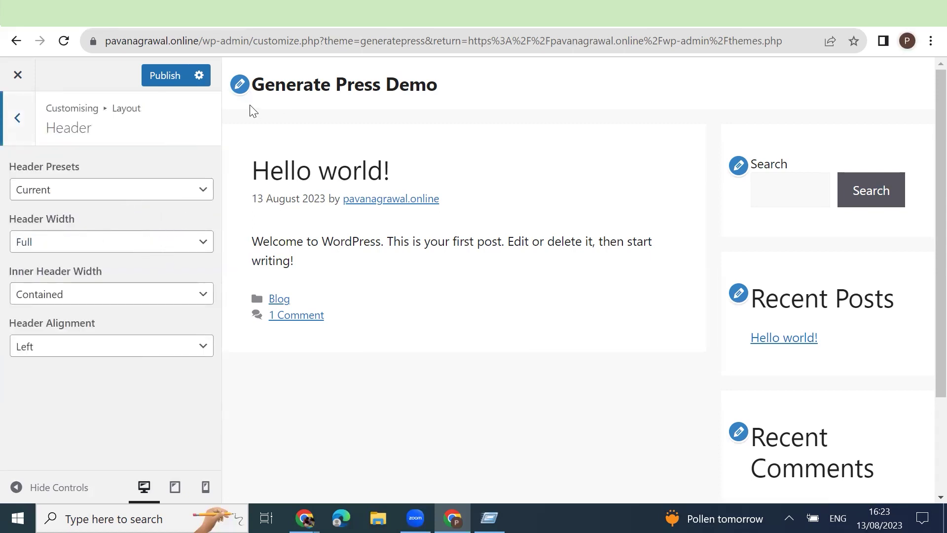
left_click(203, 192)
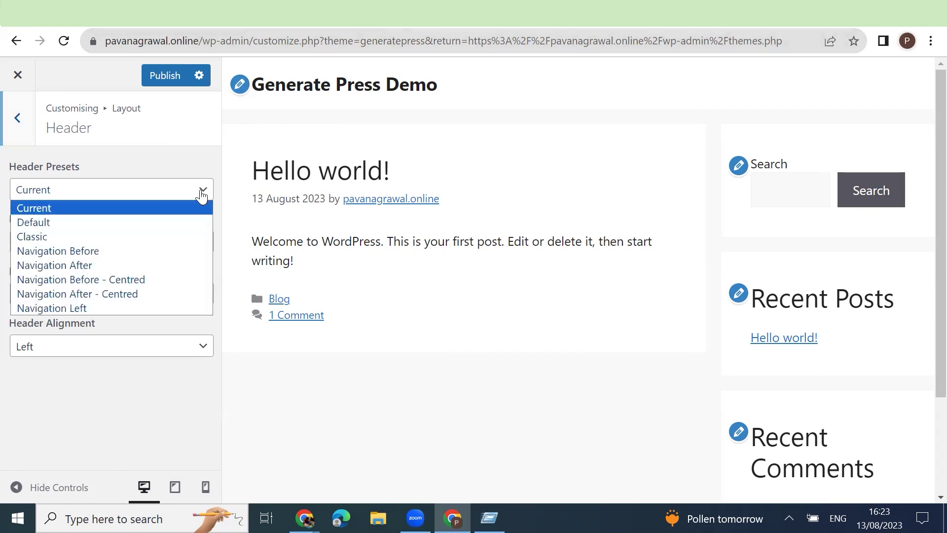
left_click(195, 208)
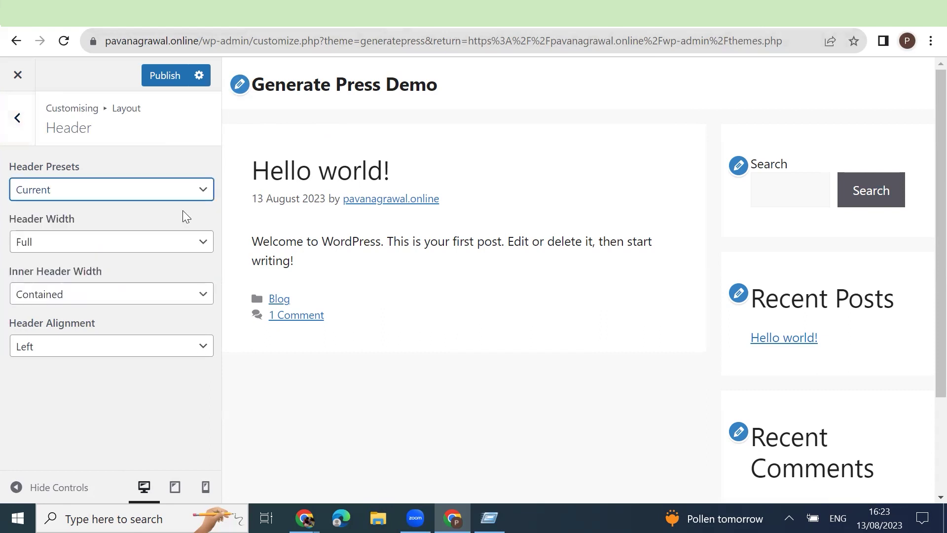
left_click(155, 247)
left_click(140, 276)
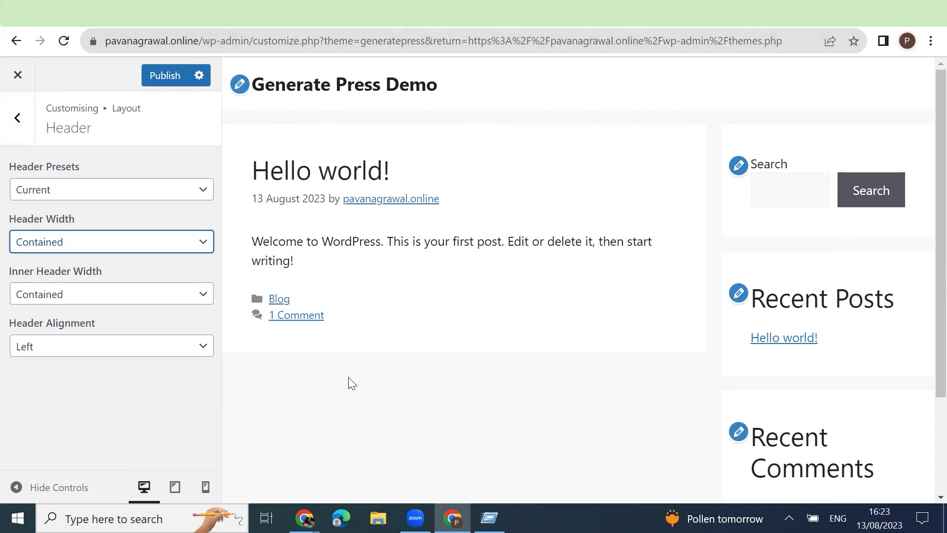
Step: Try Full inner header width, revert to Contained, then view Primary Navigation and Sidebars settings
left_click(155, 299)
left_click(149, 327)
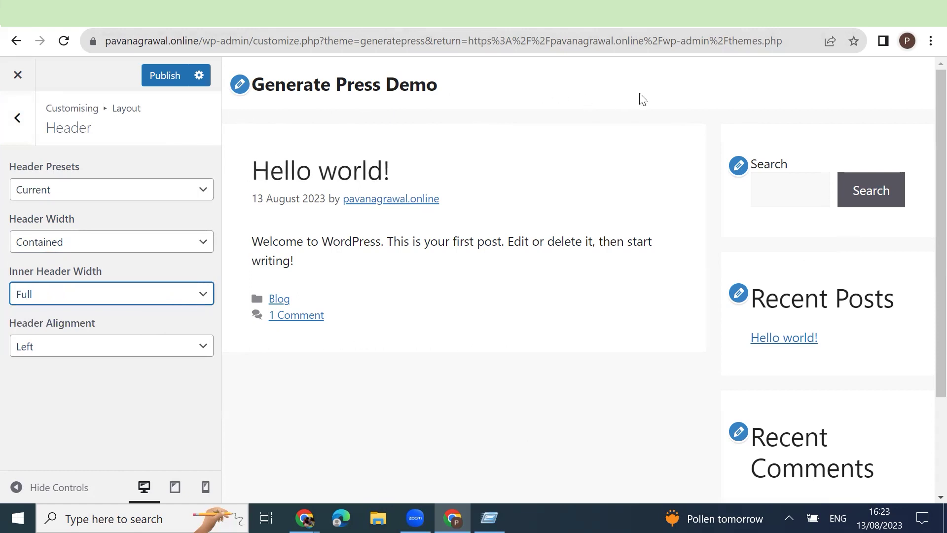
left_click(197, 296)
left_click(160, 311)
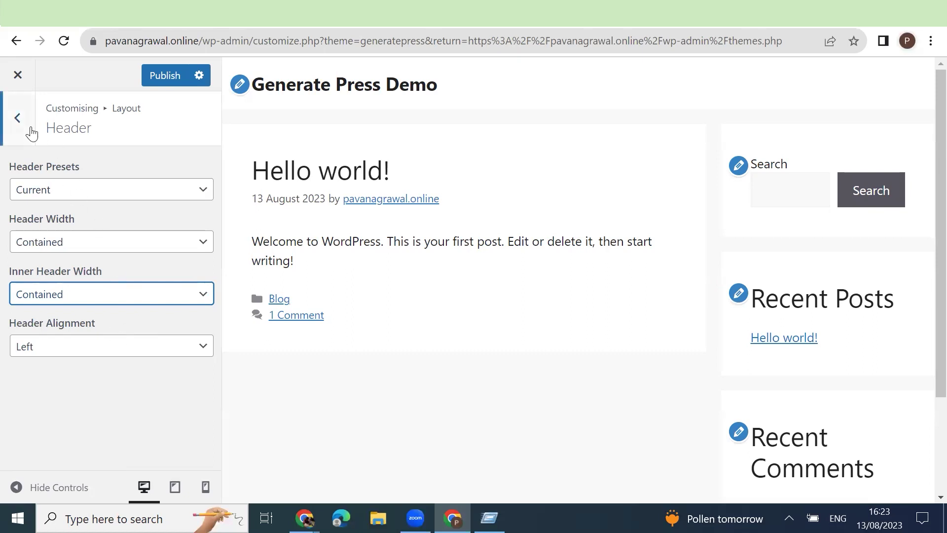
left_click(18, 117)
left_click(79, 237)
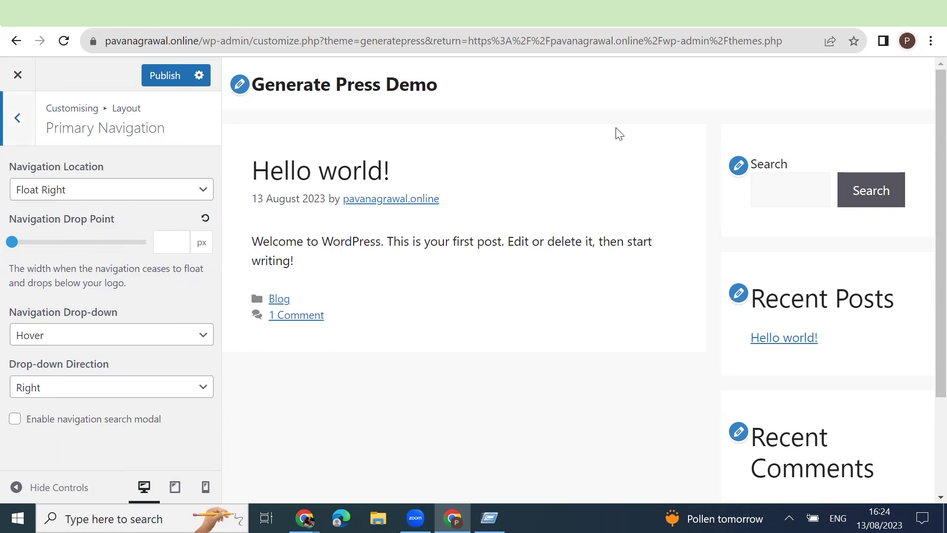
left_click(27, 134)
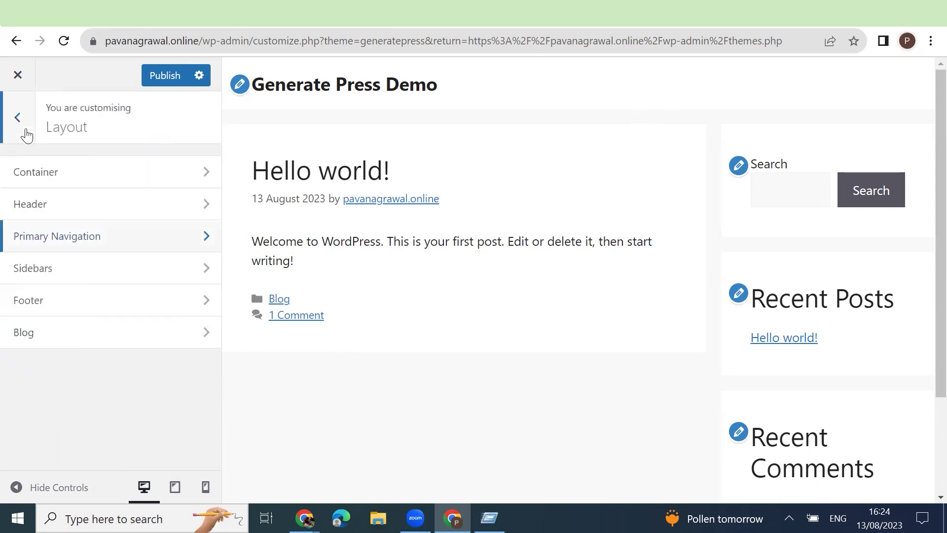
left_click(89, 267)
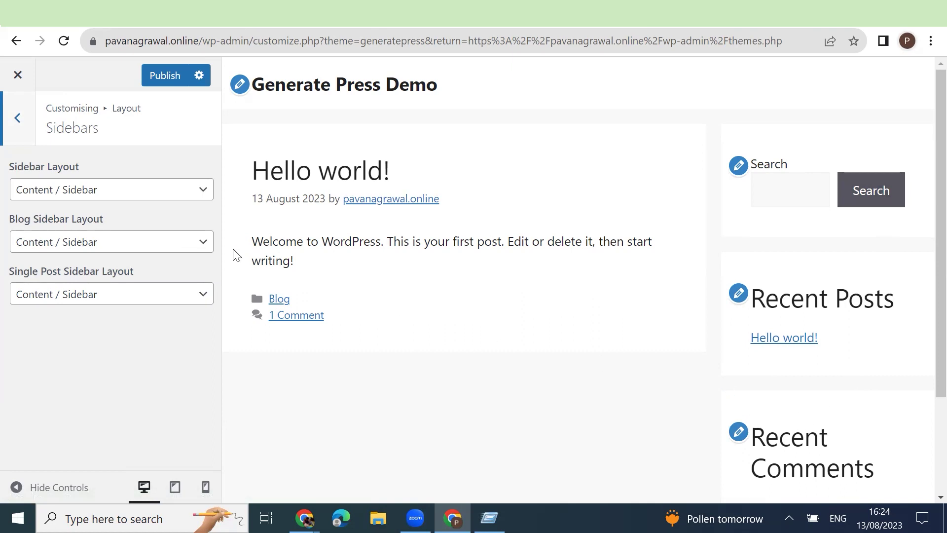
Step: Keep Content / Sidebar site-wide and for single posts after previewing No Sidebar on Hello world!
left_click(170, 194)
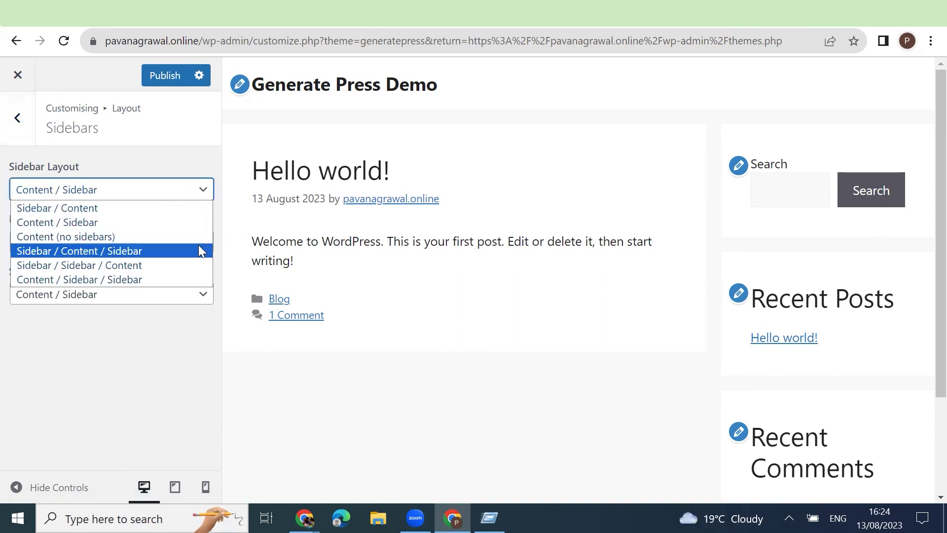
left_click(220, 219)
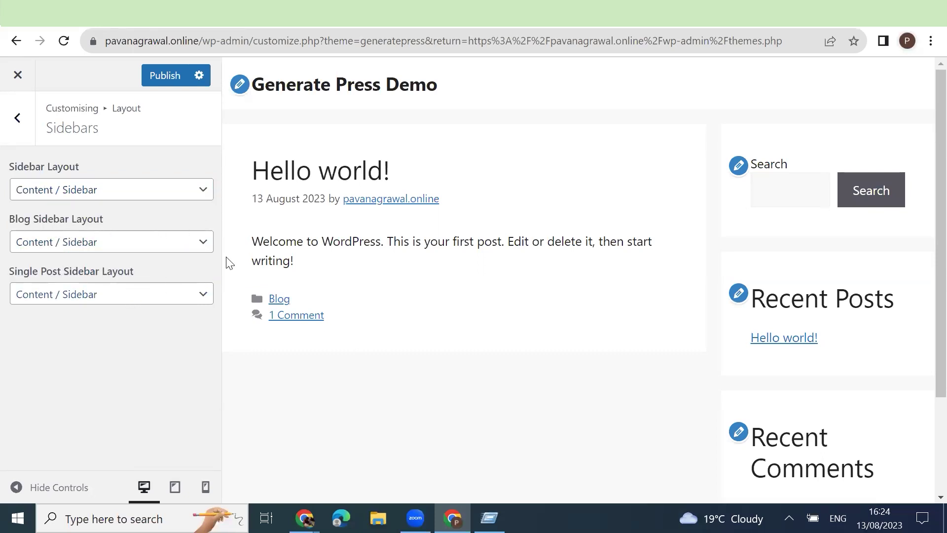
left_click(321, 178)
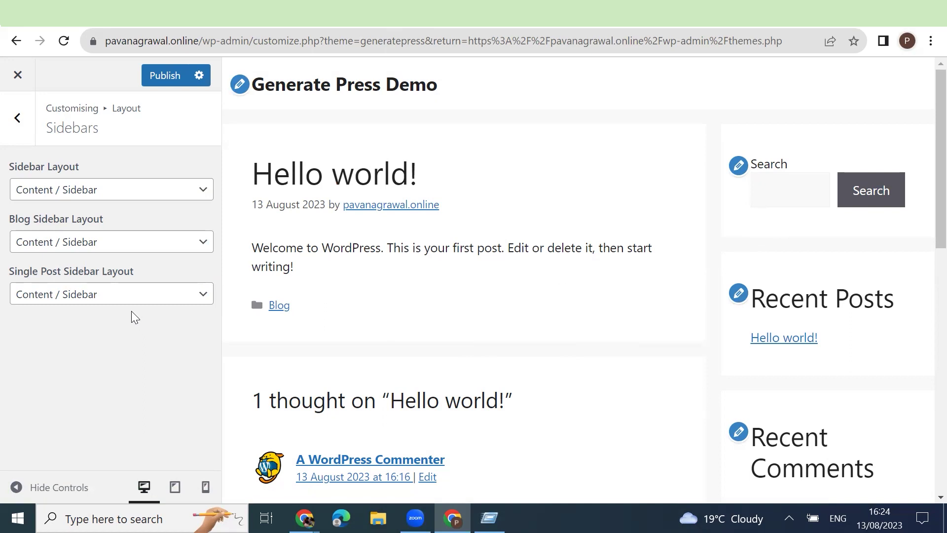
left_click(134, 296)
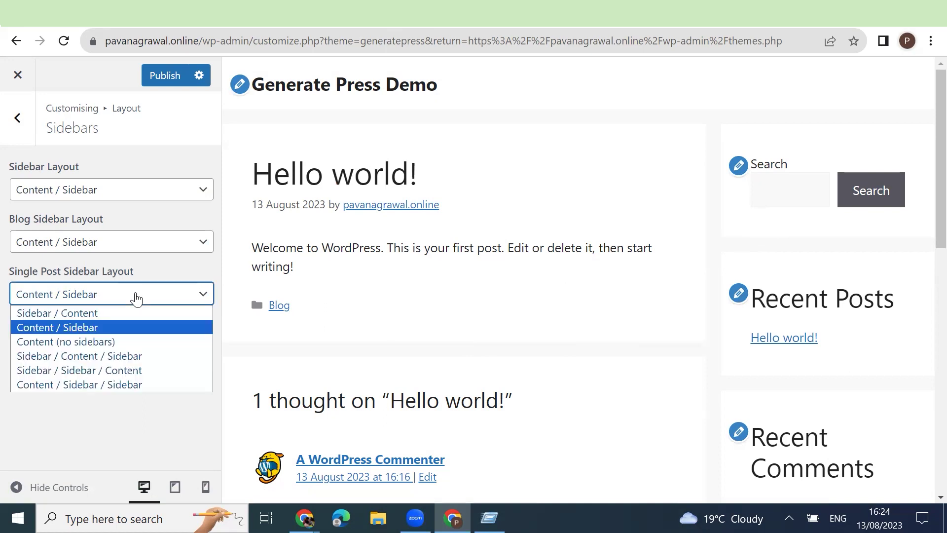
left_click(129, 342)
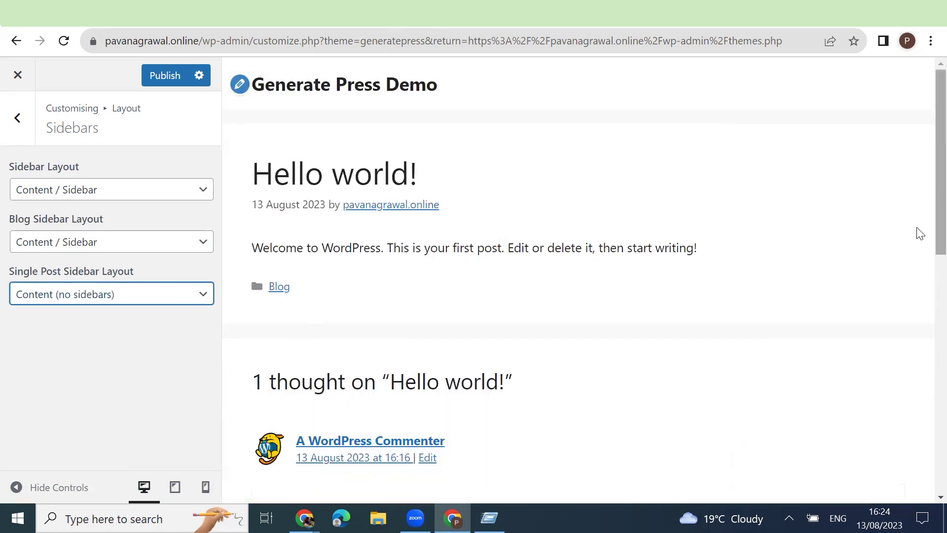
left_click(318, 85)
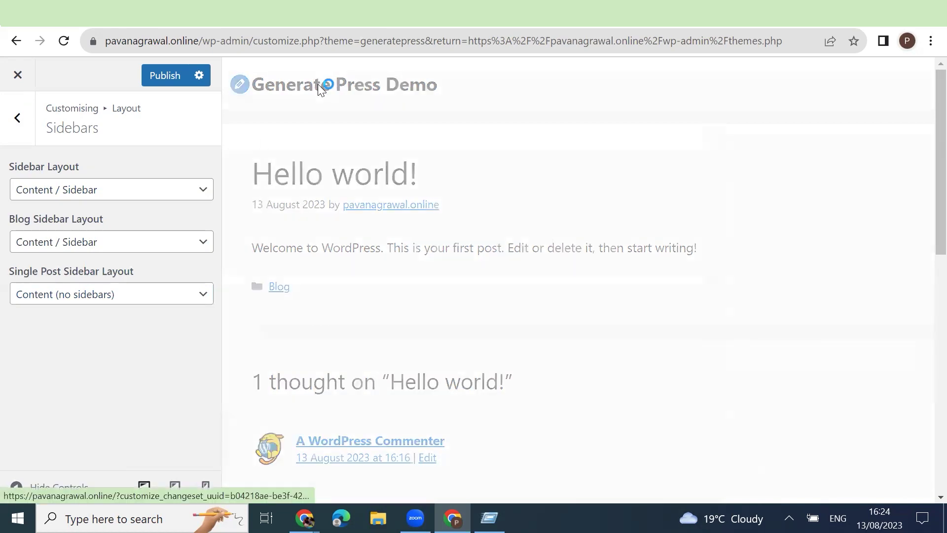
left_click(140, 295)
left_click(109, 323)
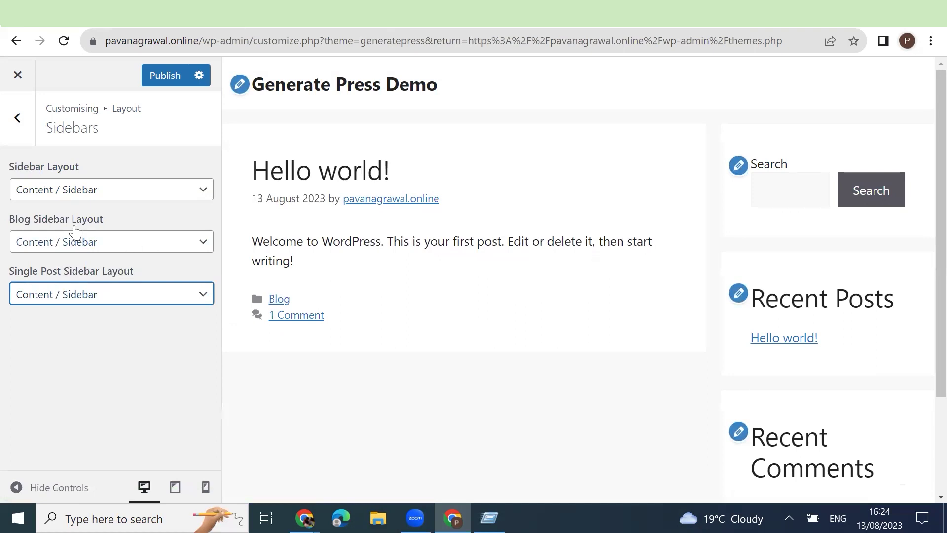
Step: Try No Sidebar and both sidebars on the blog, settle on Content / Sidebar, then open Footer
left_click(98, 242)
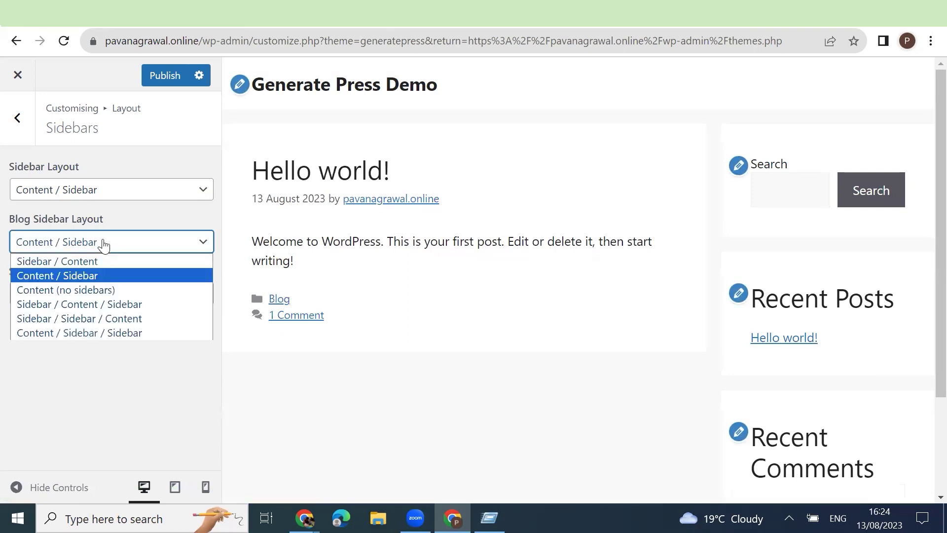
left_click(122, 289)
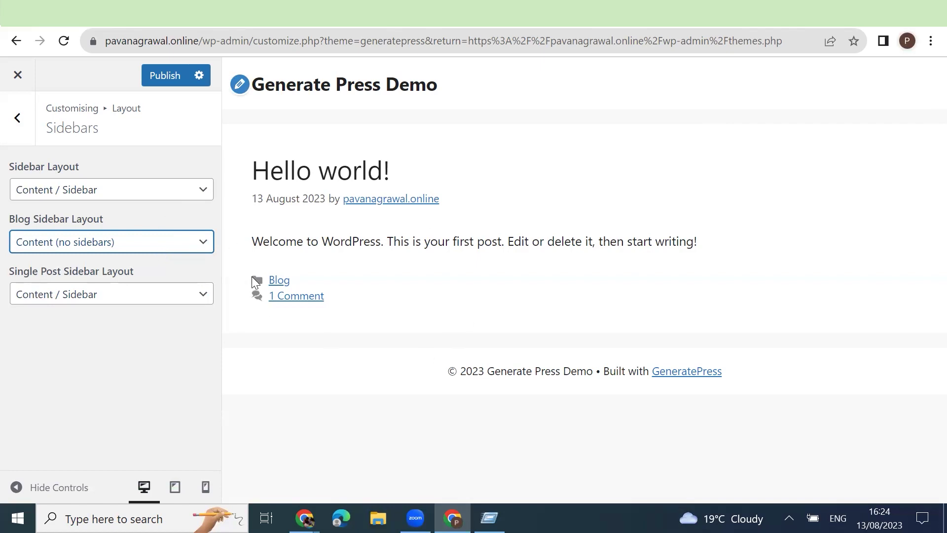
left_click(163, 251)
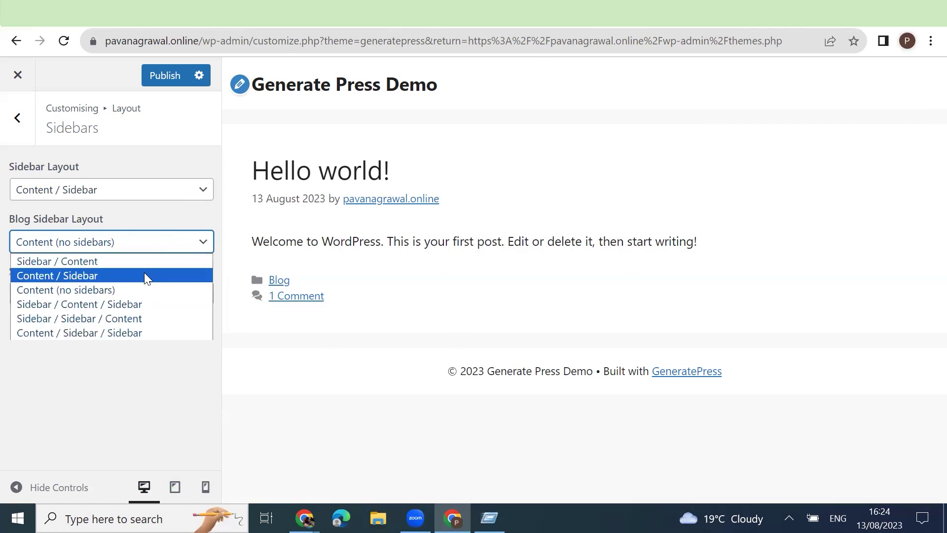
left_click(144, 274)
left_click(168, 254)
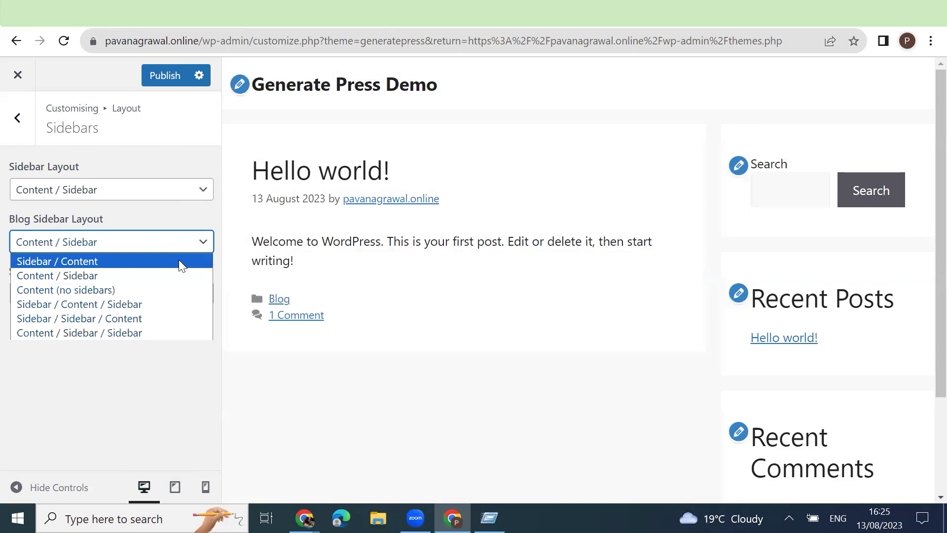
left_click(149, 304)
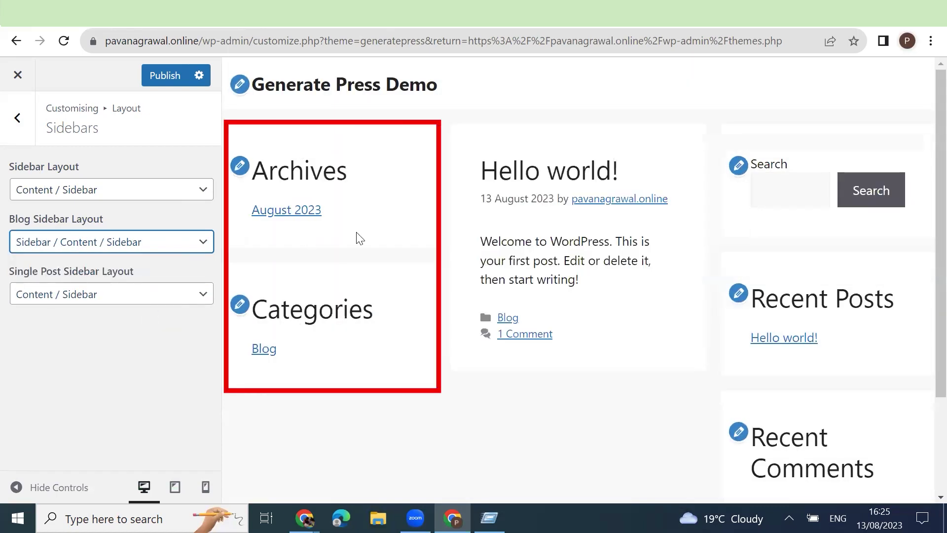
left_click(190, 241)
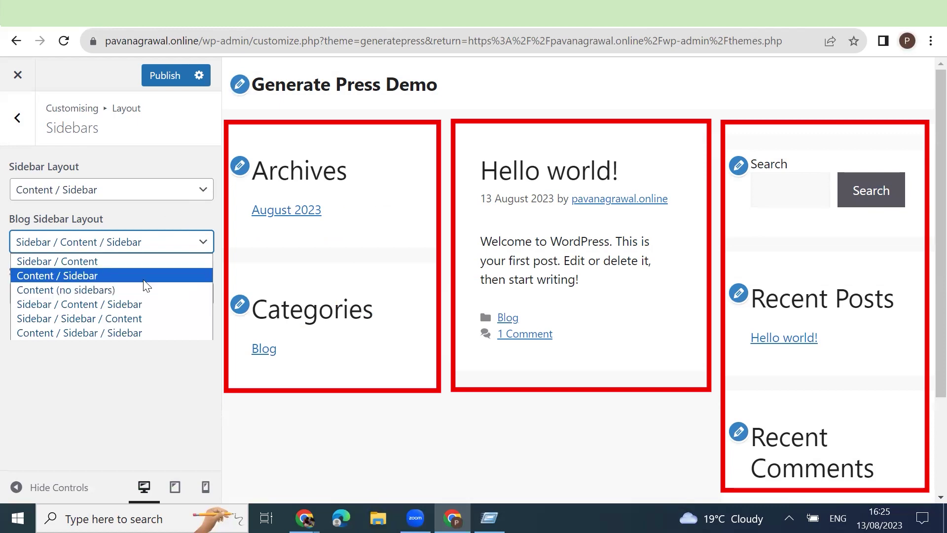
left_click(145, 280)
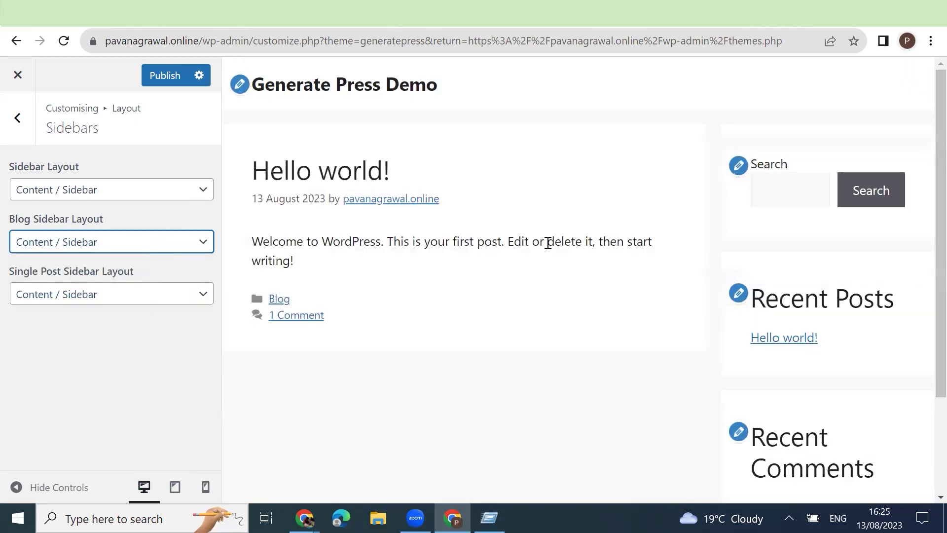
left_click(20, 118)
left_click(111, 301)
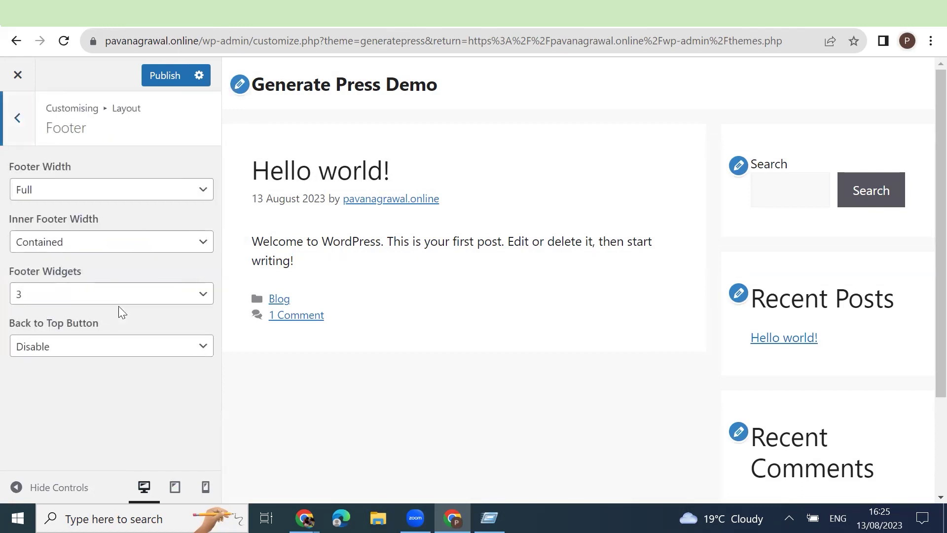
Step: Keep the footer's Back to Top button disabled and check the copyright credit line
scroll(475, 369, "down", 3)
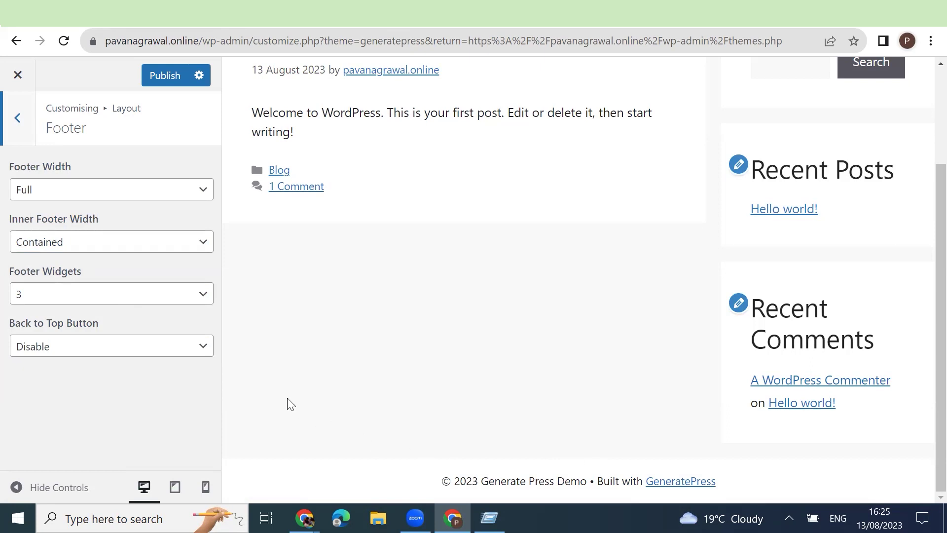
left_click(191, 351)
left_click(348, 377)
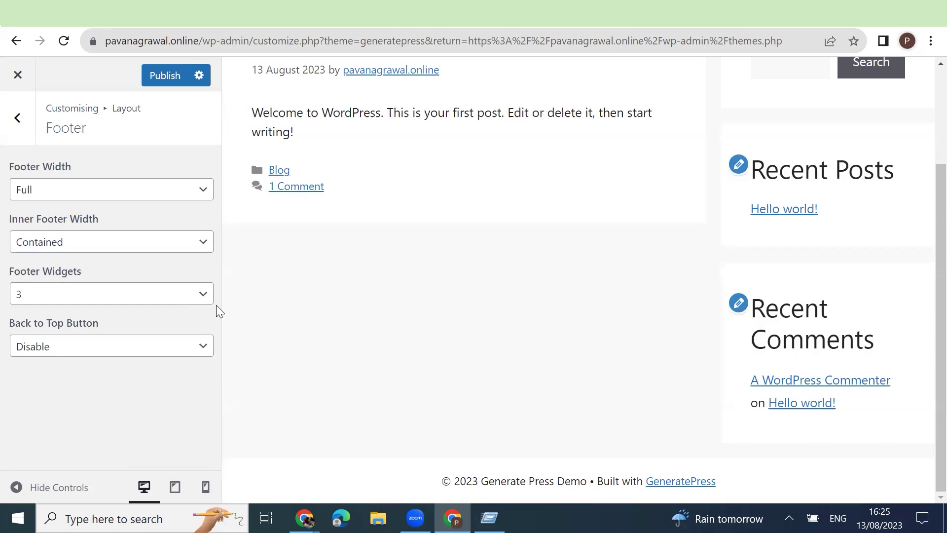
left_click_drag(447, 483, 688, 475)
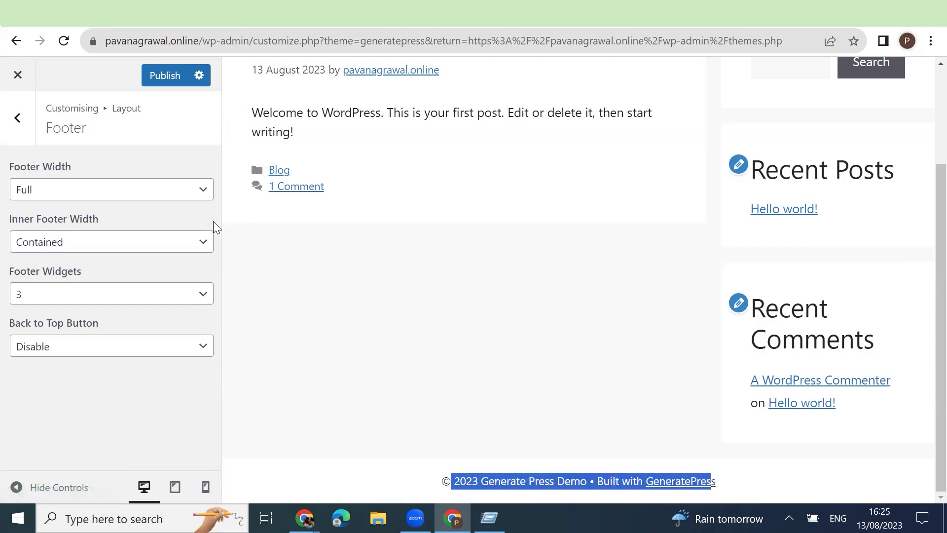
Step: Try Full Content for the blog, revert Content Type to Excerpt, and return to main sections
left_click(17, 118)
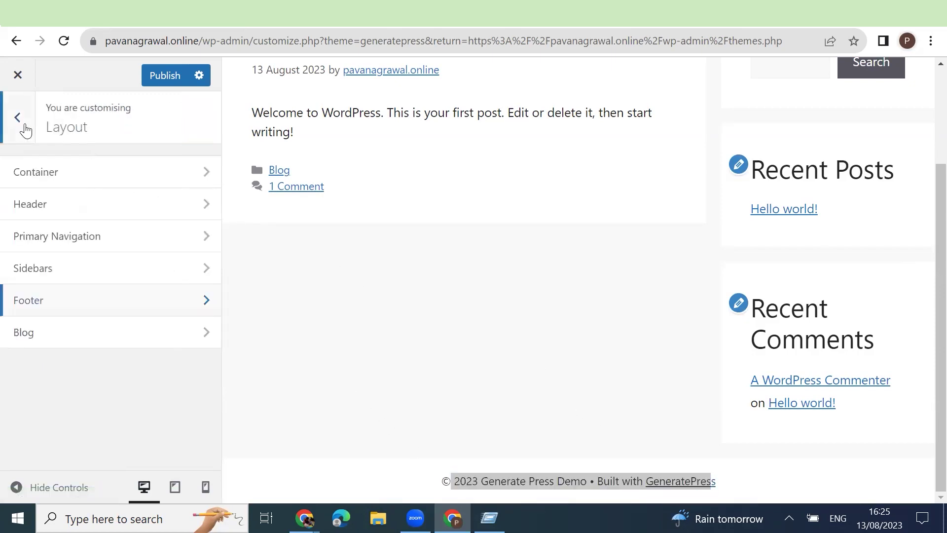
left_click(86, 331)
scroll(318, 286, "up", 3)
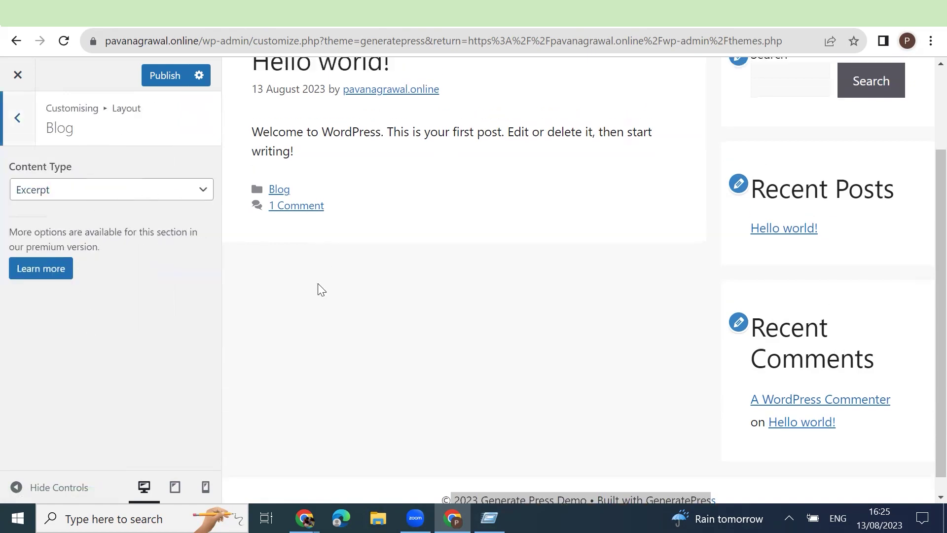
left_click(135, 185)
left_click(131, 204)
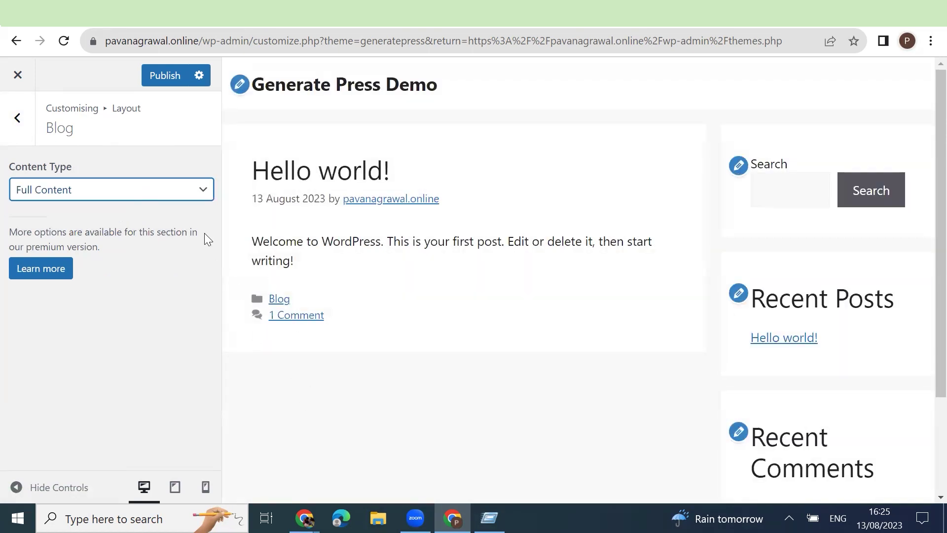
left_click(186, 186)
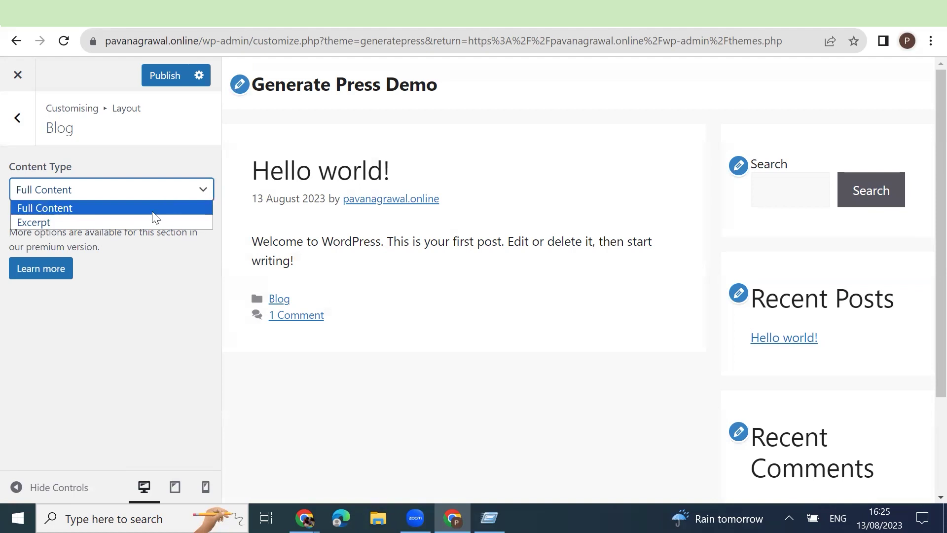
left_click(116, 223)
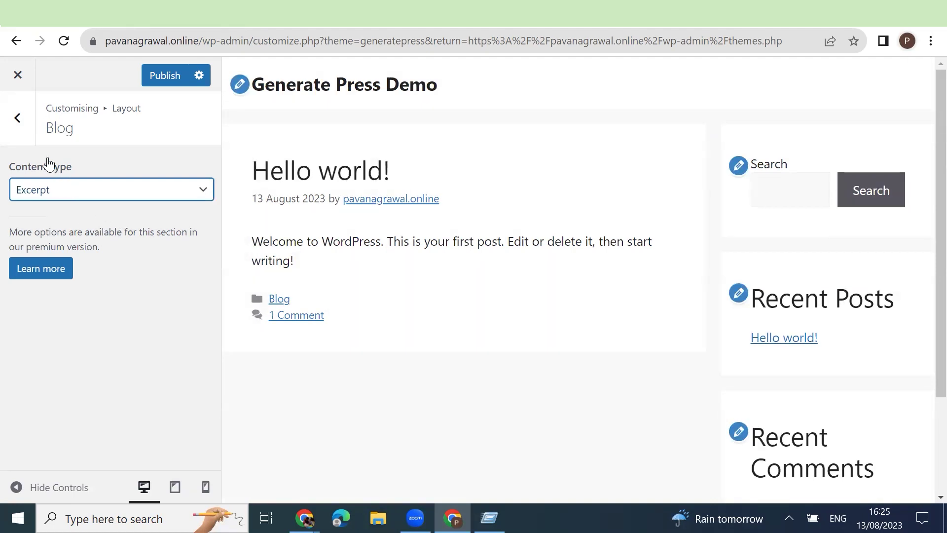
left_click(30, 133)
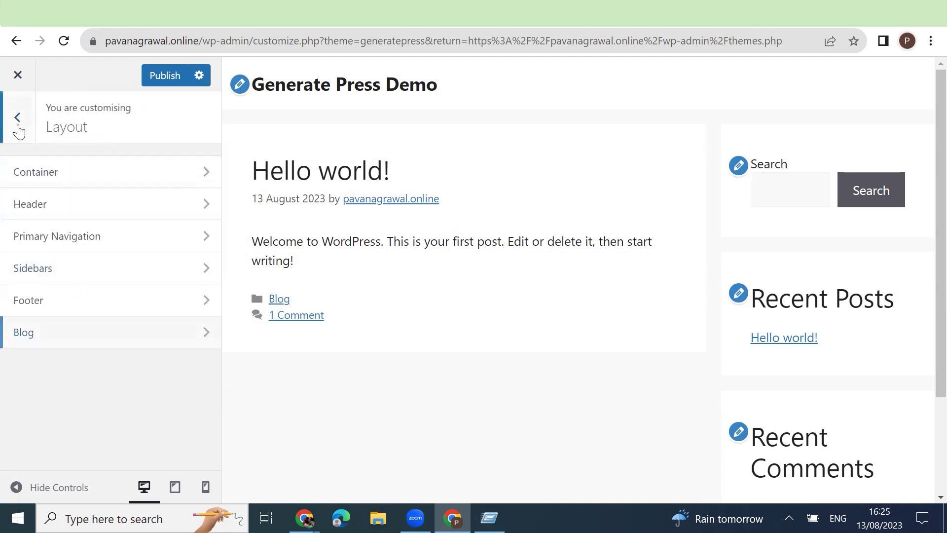
left_click(17, 118)
scroll(96, 290, "down", 1)
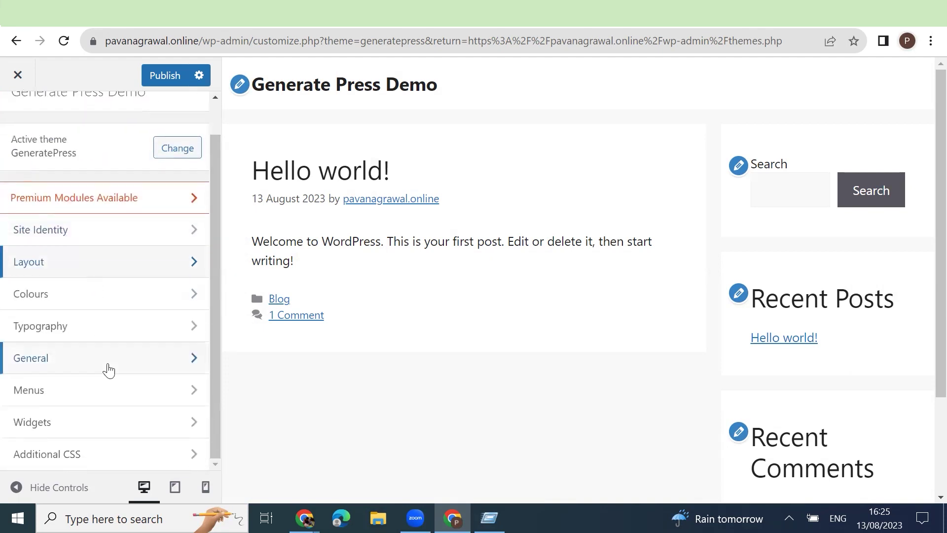
left_click(106, 293)
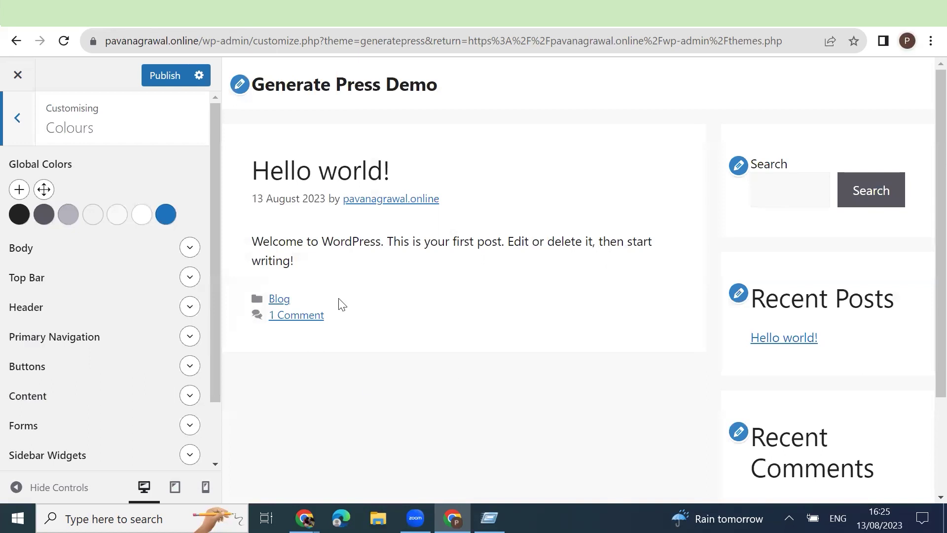
scroll(197, 327, "down", 2)
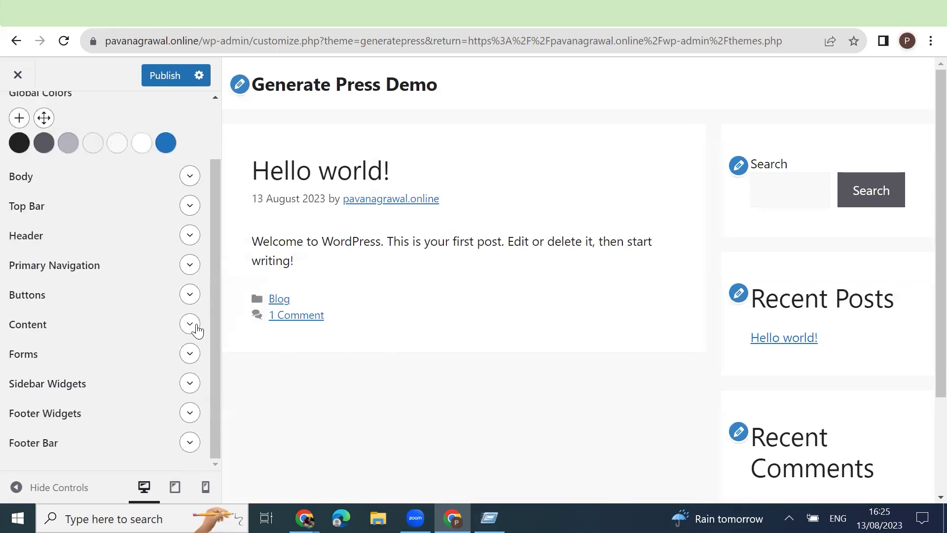
scroll(106, 251, "up", 3)
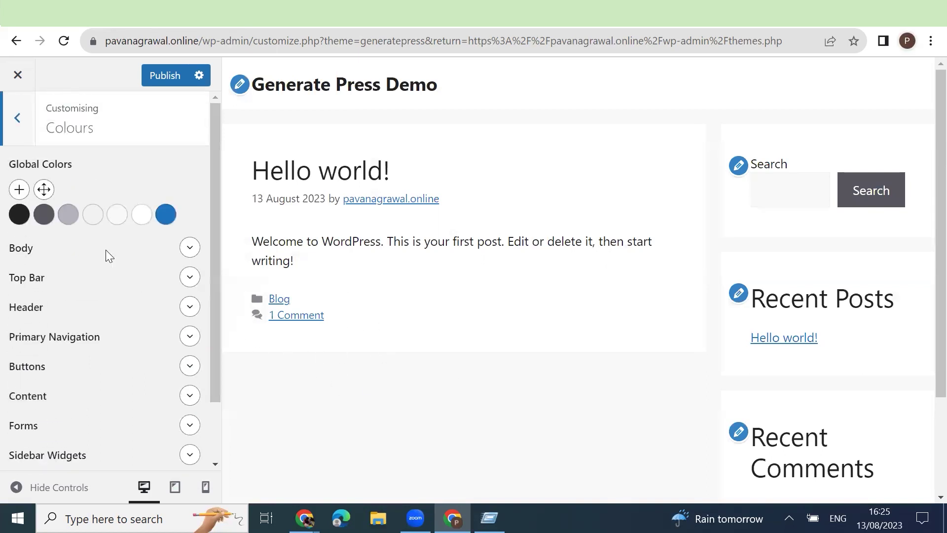
left_click(17, 117)
left_click(112, 329)
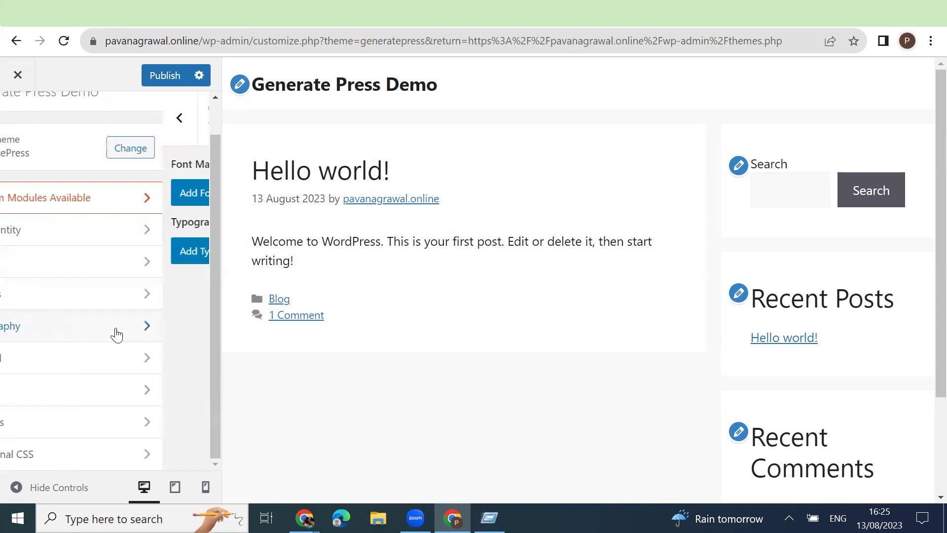
left_click(26, 133)
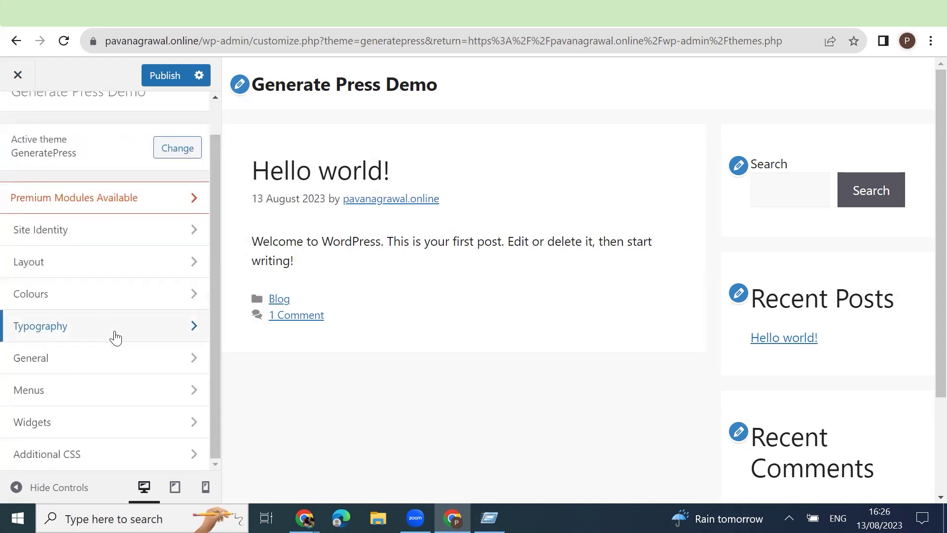
left_click(131, 359)
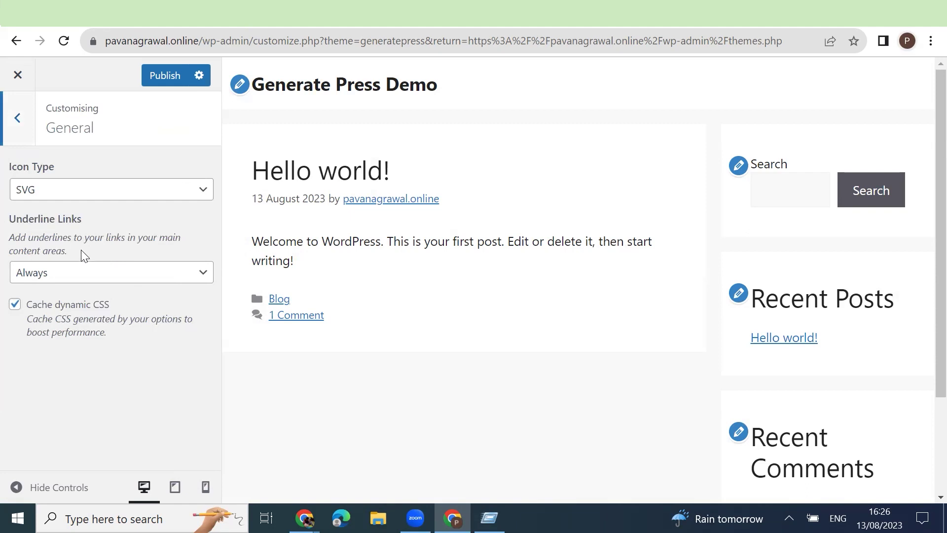
left_click(144, 283)
left_click(144, 281)
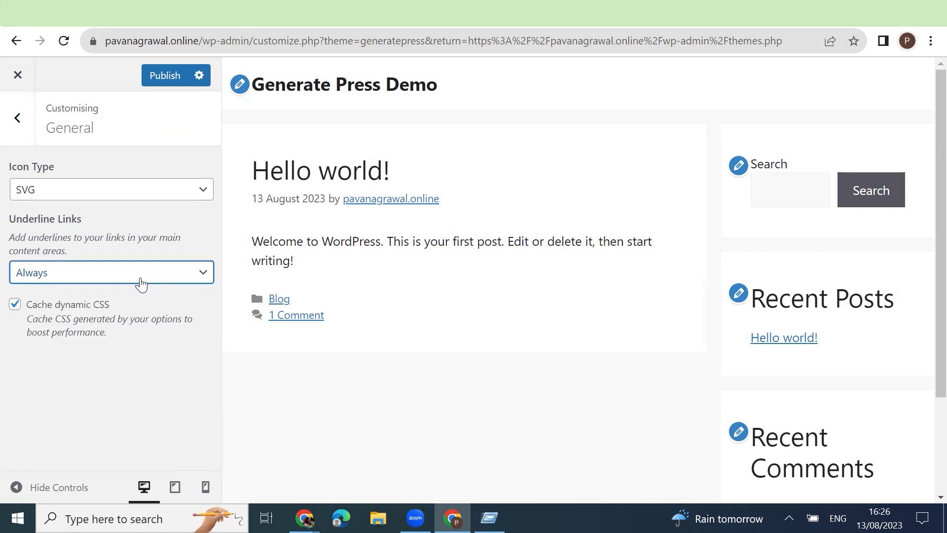
left_click(18, 118)
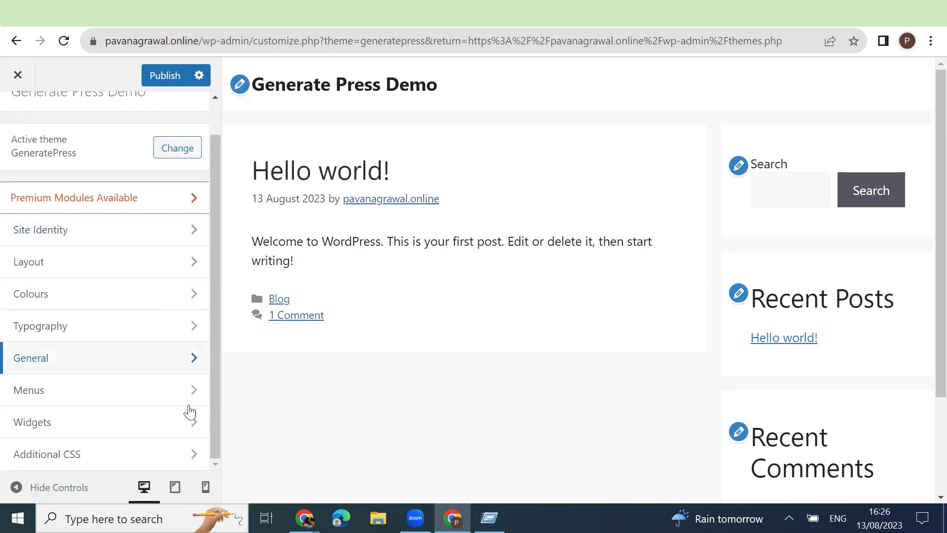
left_click(150, 403)
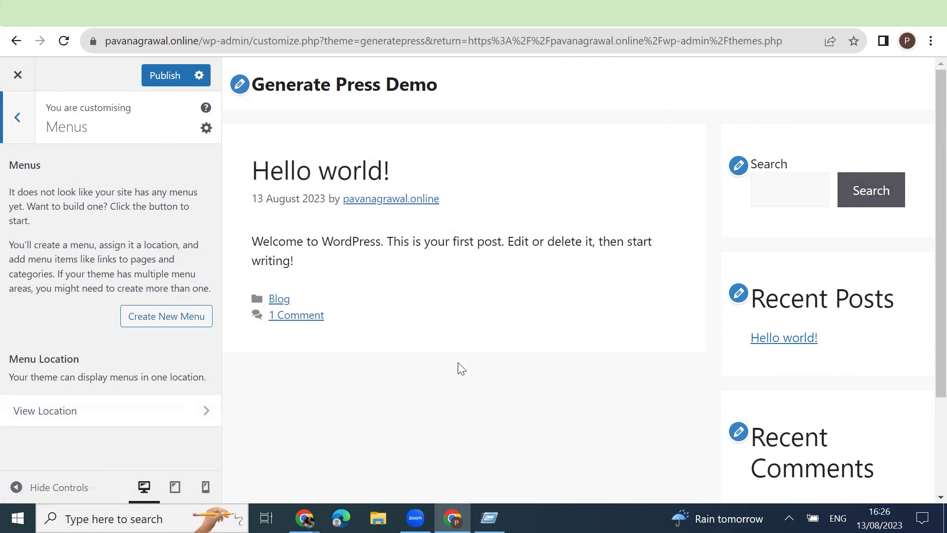
left_click(107, 411)
left_click(148, 304)
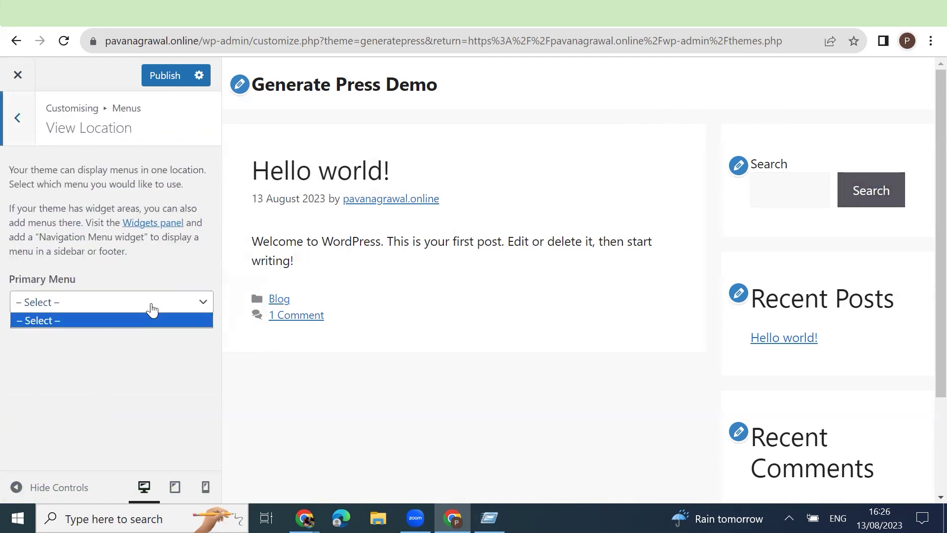
left_click(147, 351)
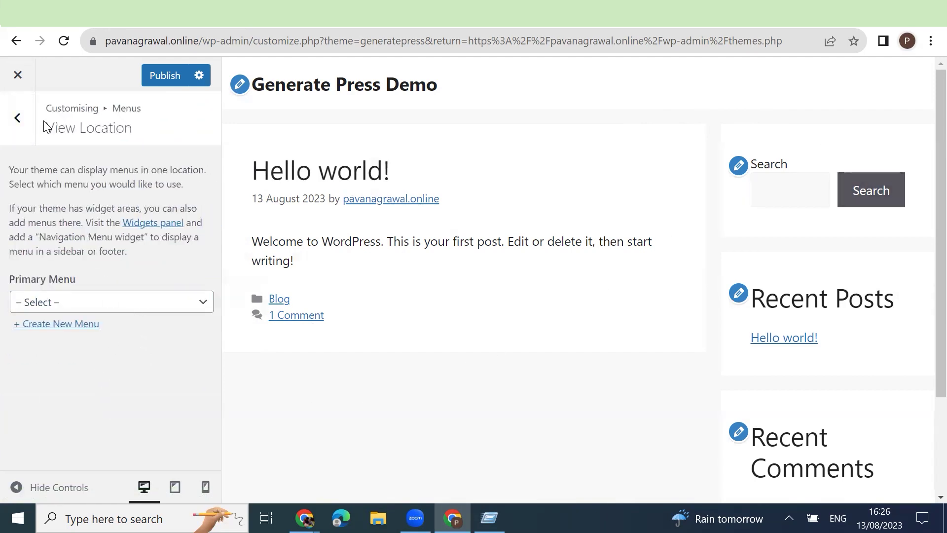
left_click(27, 127)
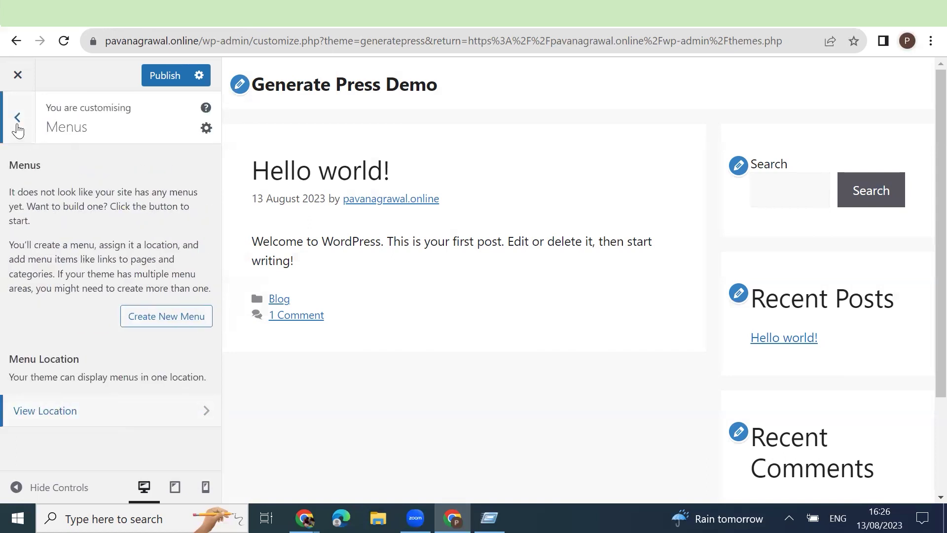
left_click(17, 118)
Step: Open the Right Sidebar widget area and dismiss the block widgets welcome notice
left_click(129, 428)
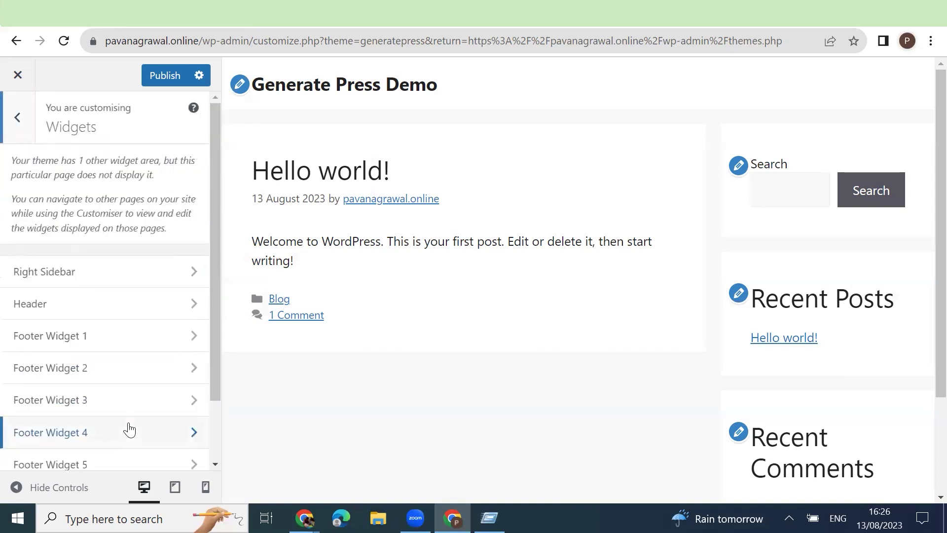
scroll(132, 374, "down", 2)
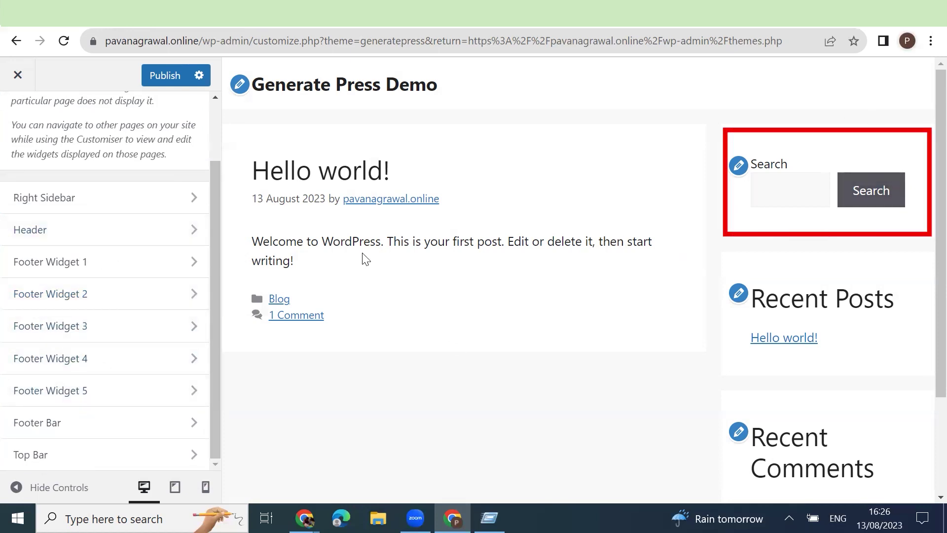
left_click(108, 197)
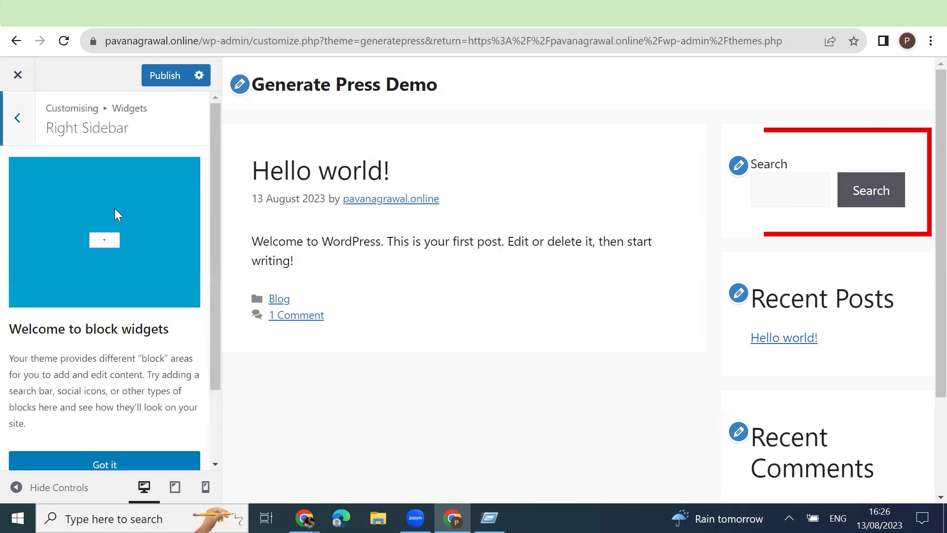
scroll(159, 345, "down", 2)
left_click(148, 384)
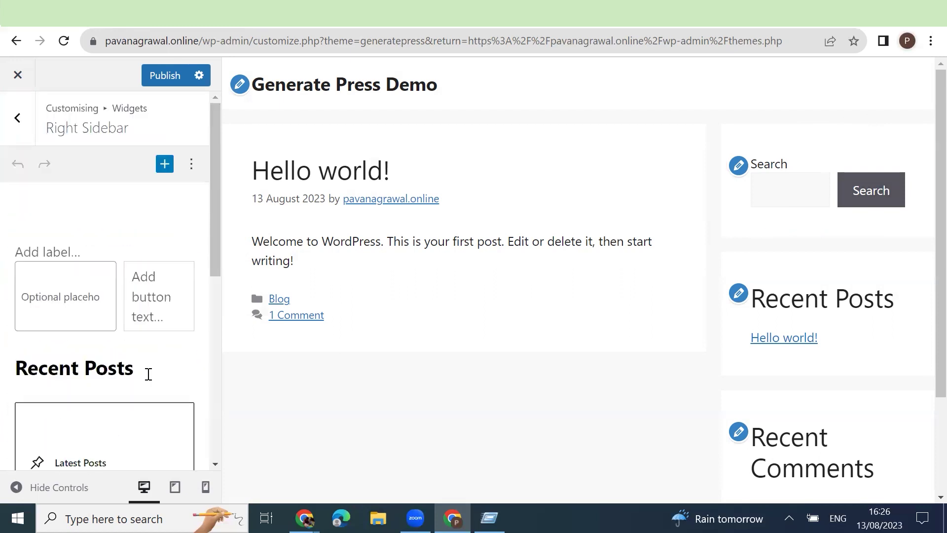
scroll(146, 332, "down", 3)
scroll(146, 327, "up", 3)
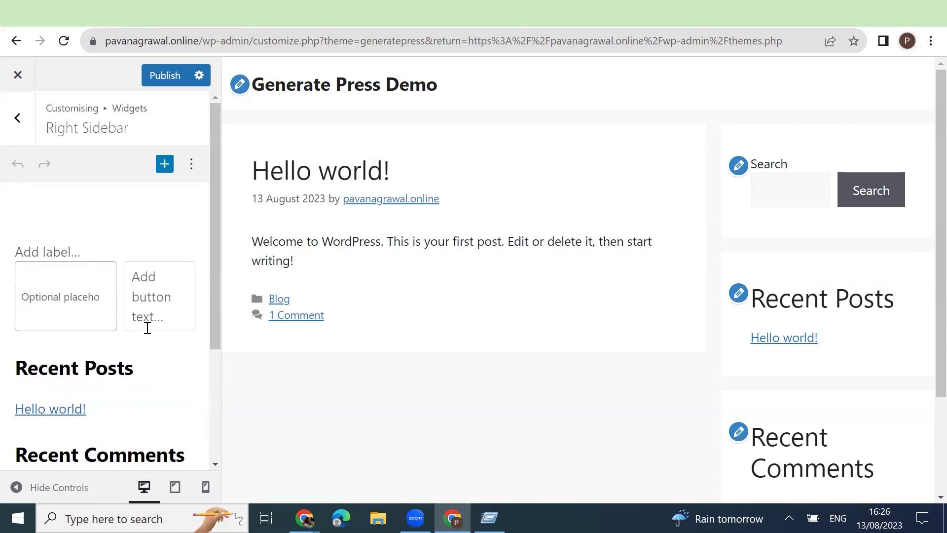
scroll(74, 296, "down", 3)
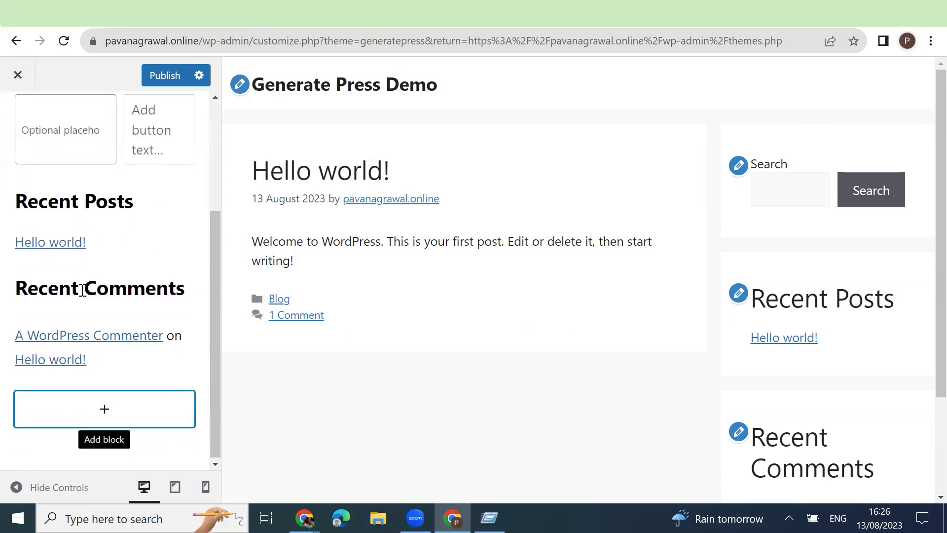
Step: Delete the Latest Comments block and the Recent Comments heading from the Right Sidebar
left_click(113, 340)
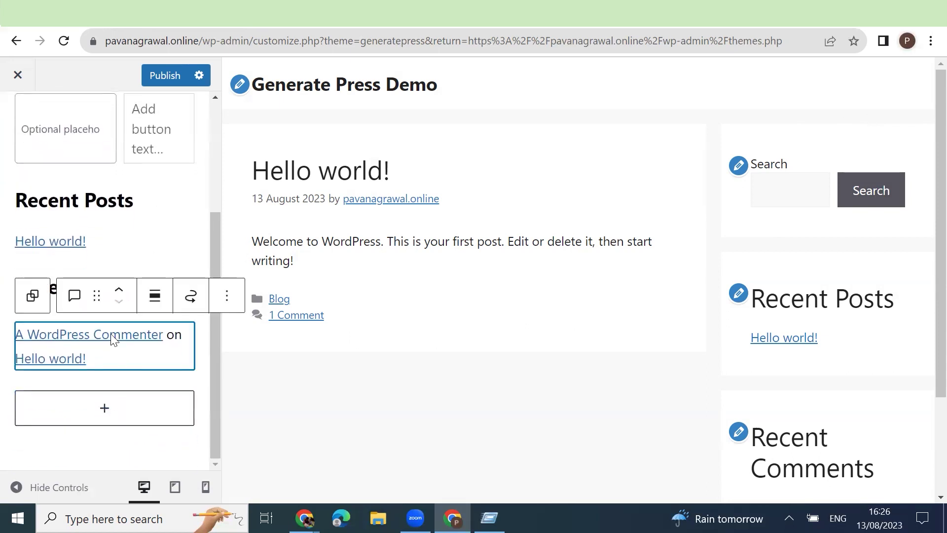
left_click(223, 298)
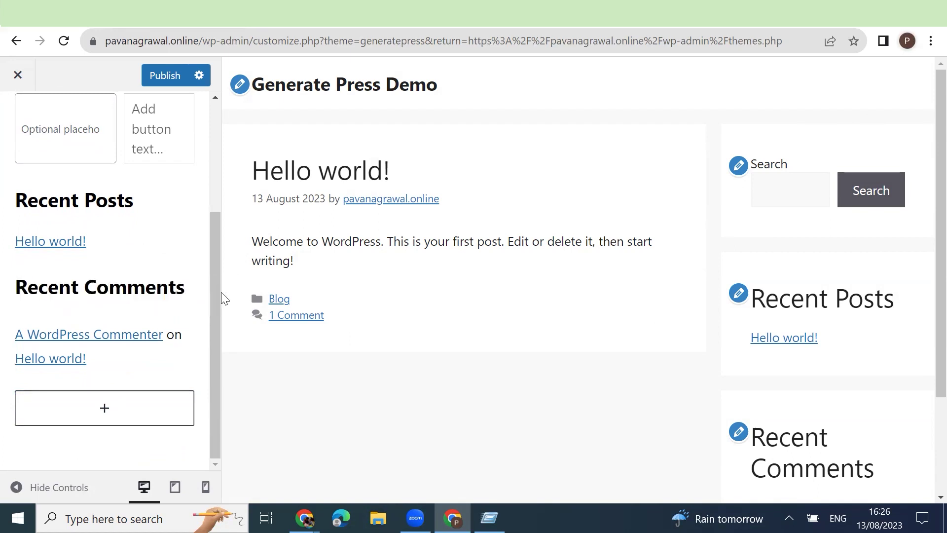
left_click(171, 344)
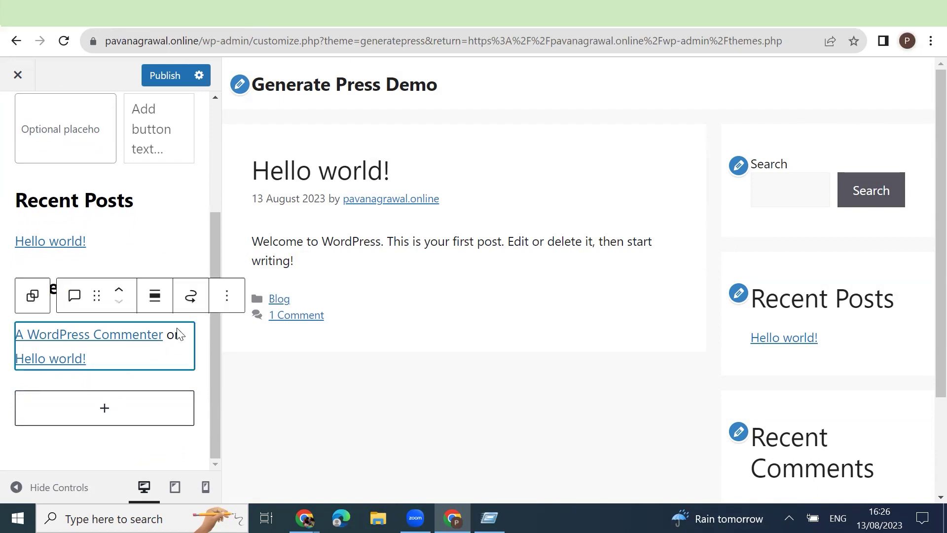
left_click(227, 297)
scroll(269, 230, "down", 3)
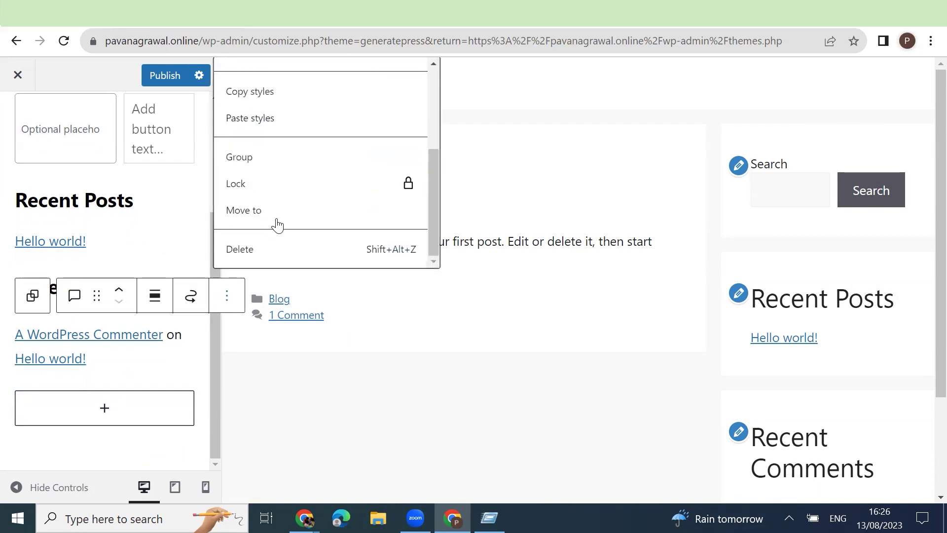
left_click(275, 257)
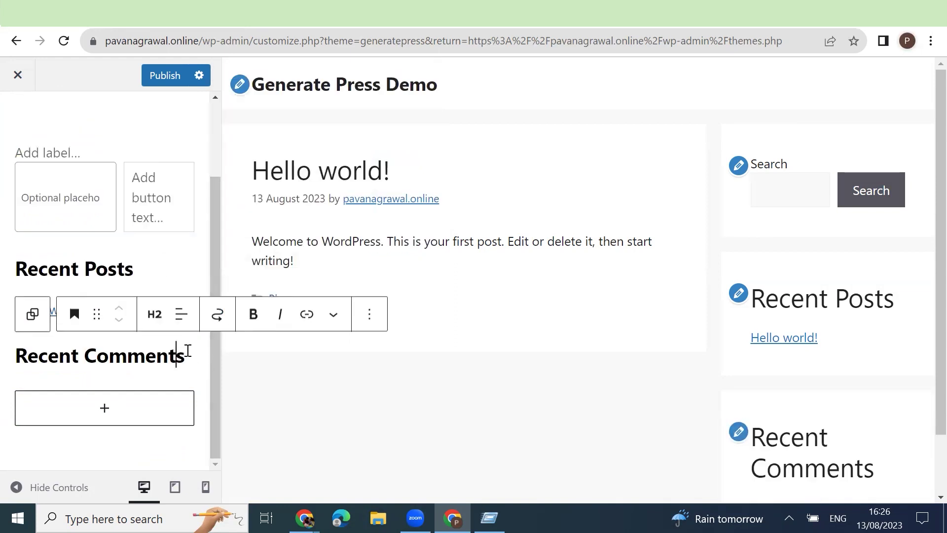
left_click(367, 316)
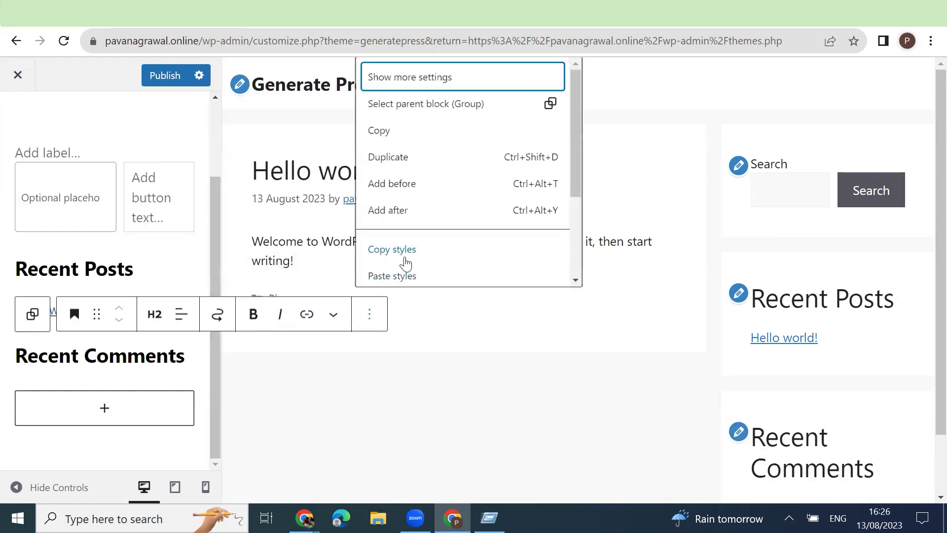
scroll(404, 264, "down", 3)
left_click(382, 267)
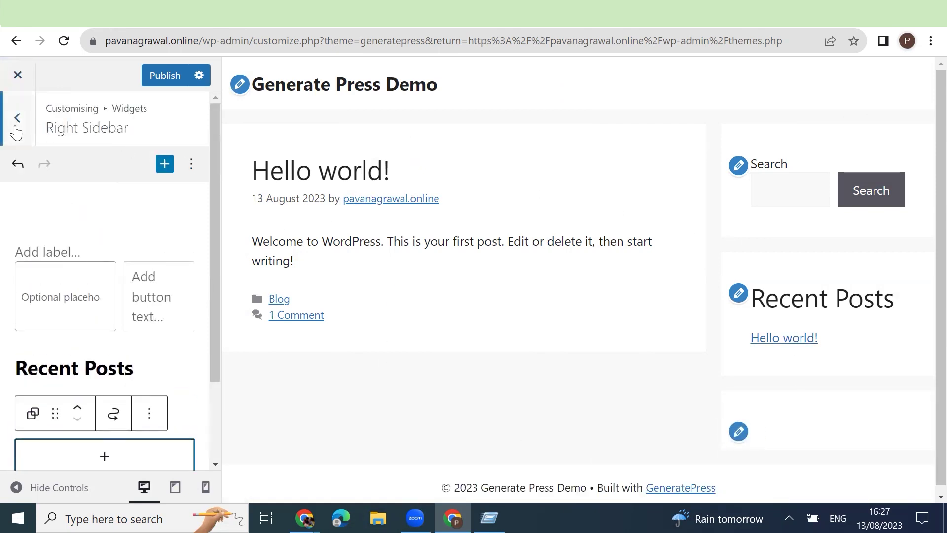
left_click(17, 120)
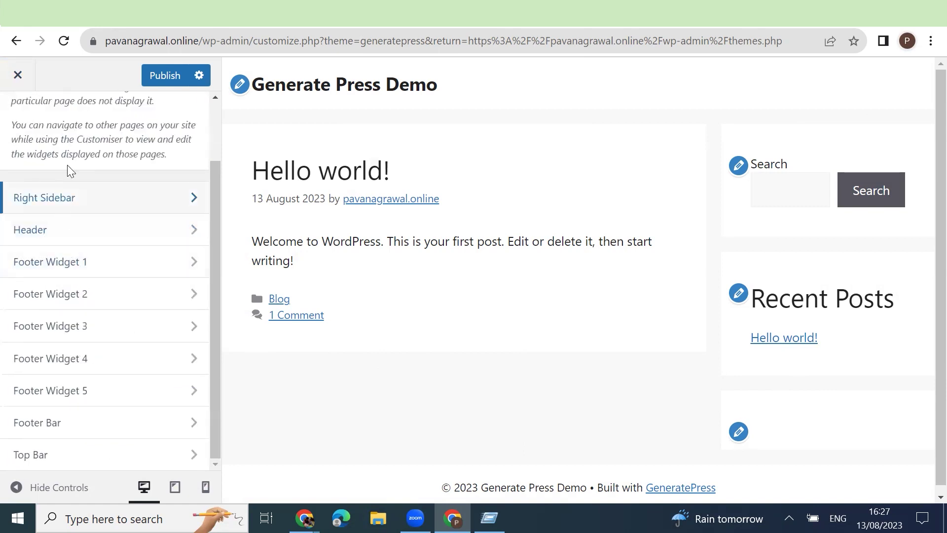
Step: Scroll through the empty Additional CSS section without adding anything, then return to the main sections
scroll(77, 195, "up", 1)
left_click(18, 111)
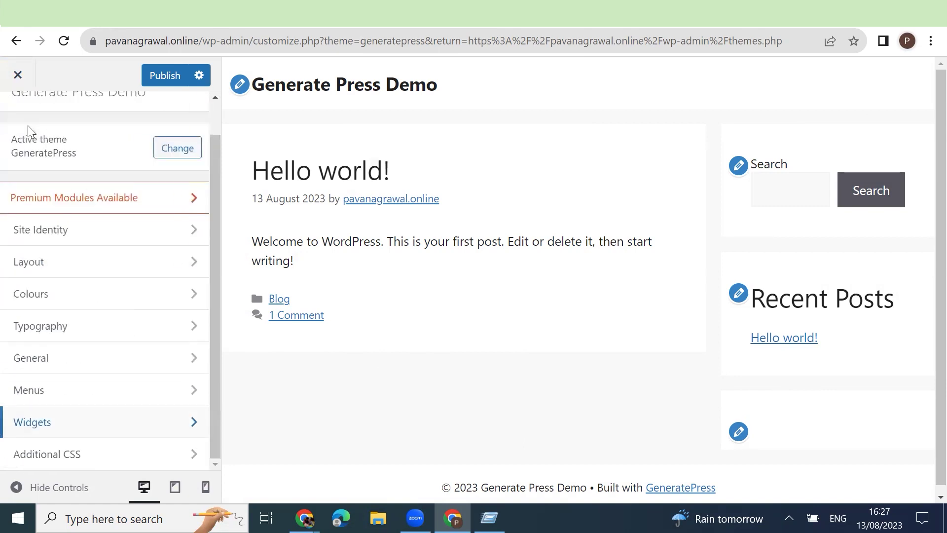
left_click(106, 454)
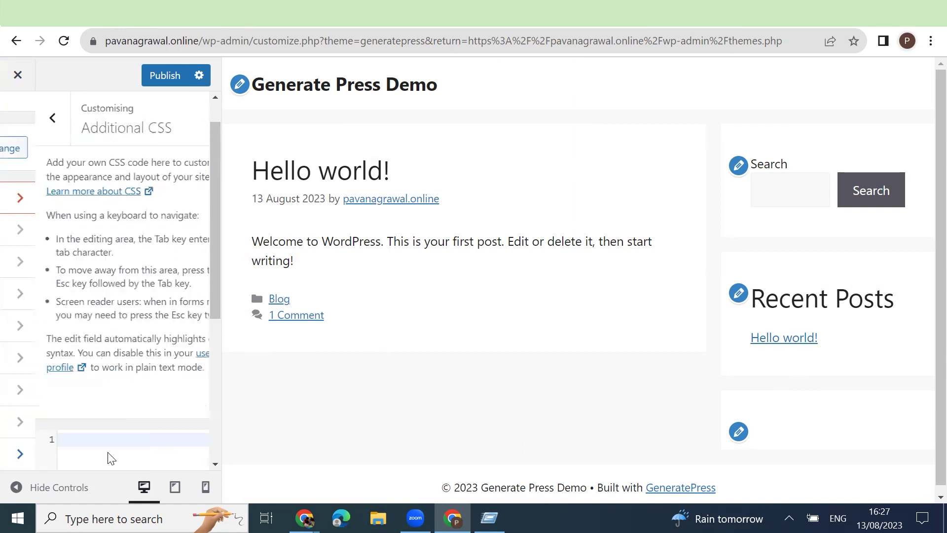
scroll(133, 366, "down", 5)
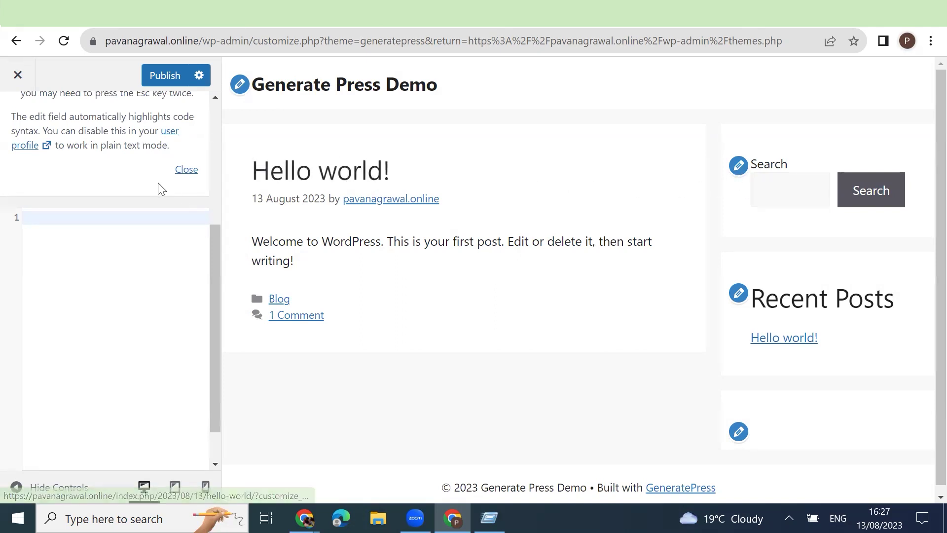
scroll(118, 168, "up", 4)
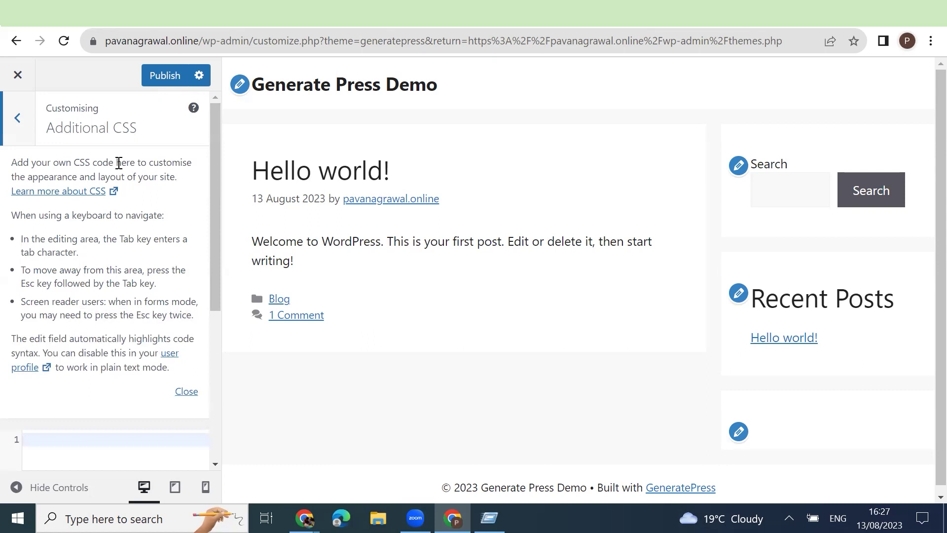
left_click(17, 118)
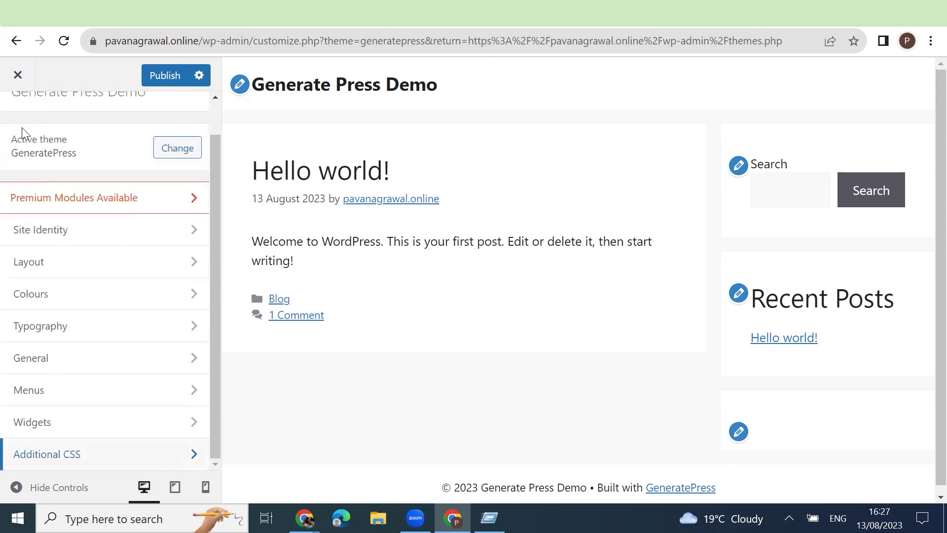
scroll(81, 194, "up", 1)
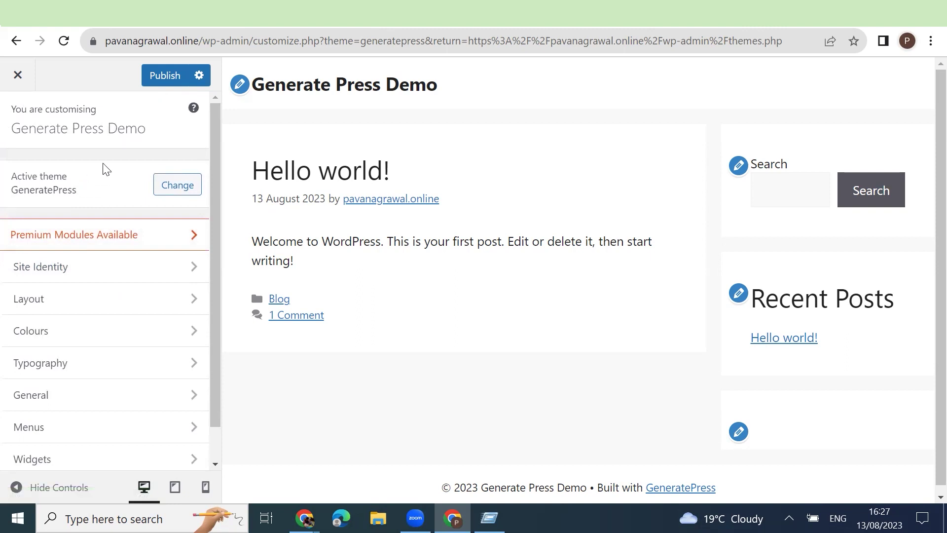
Step: Publish the Customizer changes and close it to return to the Themes page
left_click(171, 79)
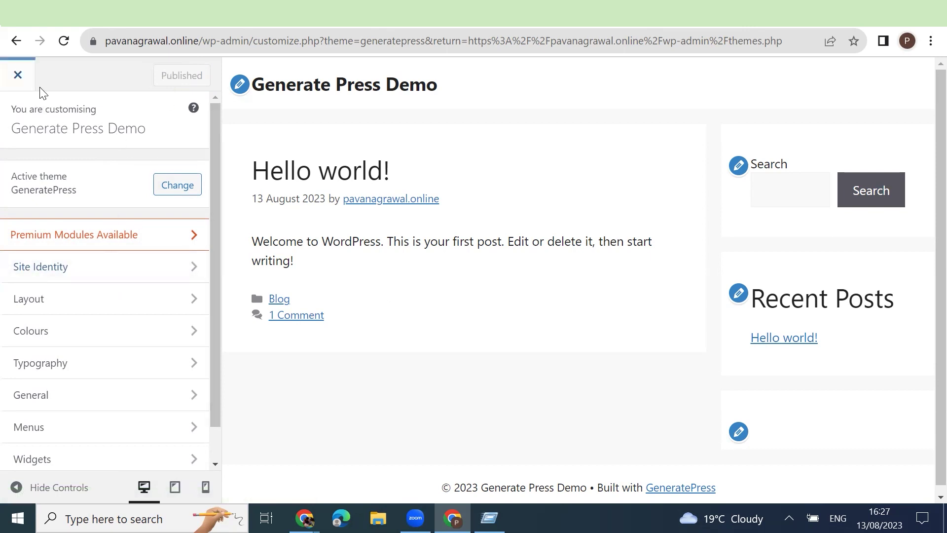
left_click(17, 88)
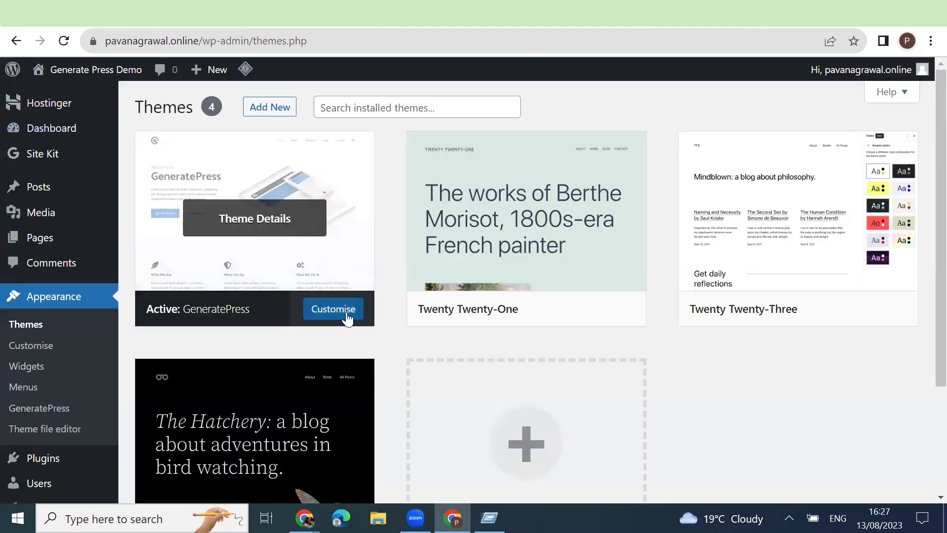
Step: Go to Plugins › Installed Plugins from the admin sidebar
scroll(163, 313, "down", 3)
mouse_move(68, 321)
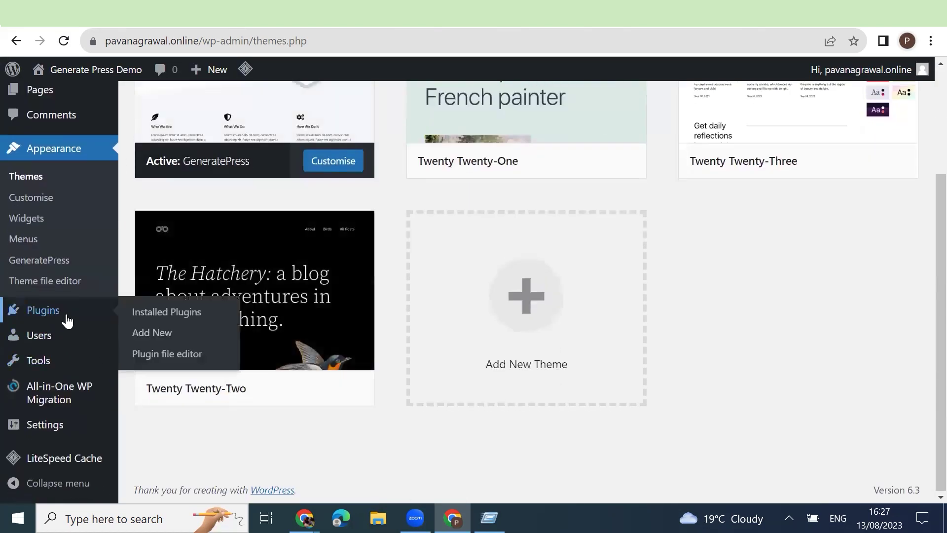
left_click(186, 318)
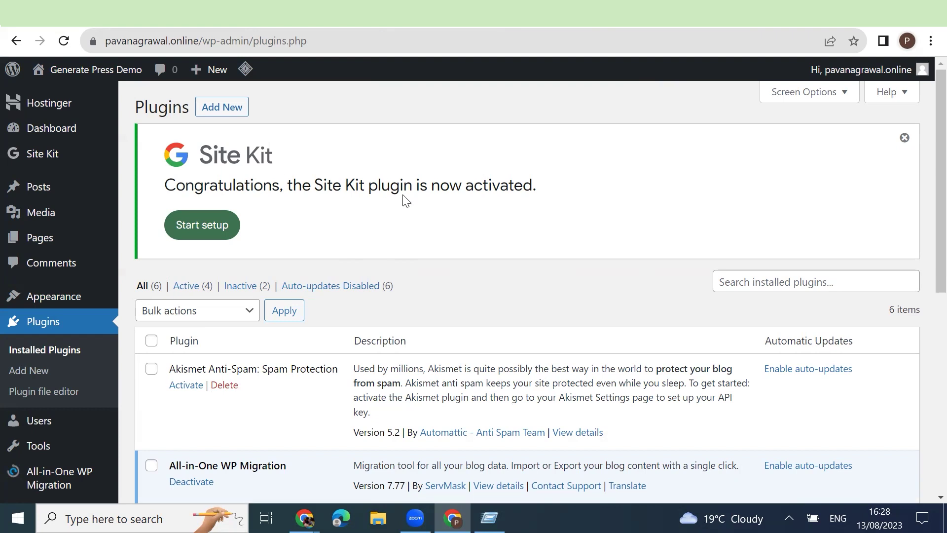
Step: Dismiss the Site Kit notice and delete the All-in-One WP Migration and Hello Dolly plugins
left_click(905, 138)
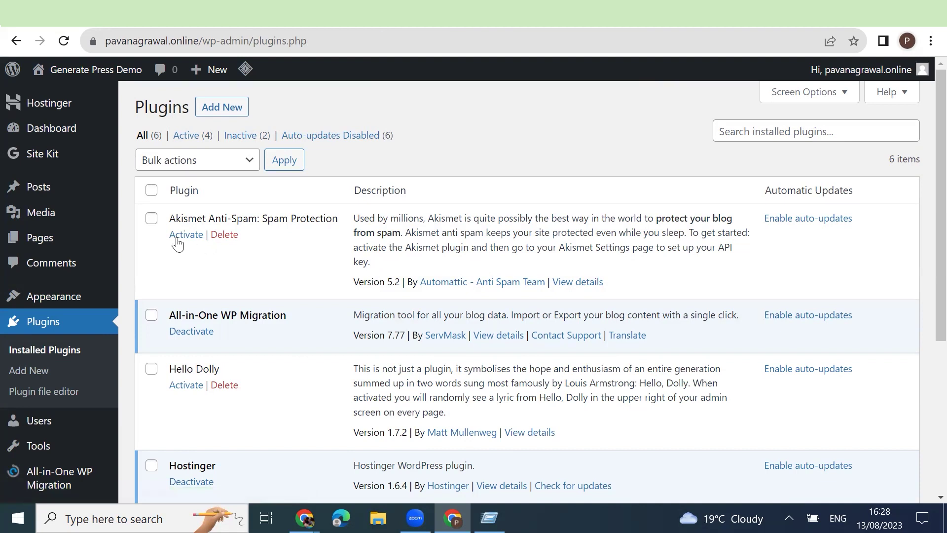
scroll(197, 239, "down", 1)
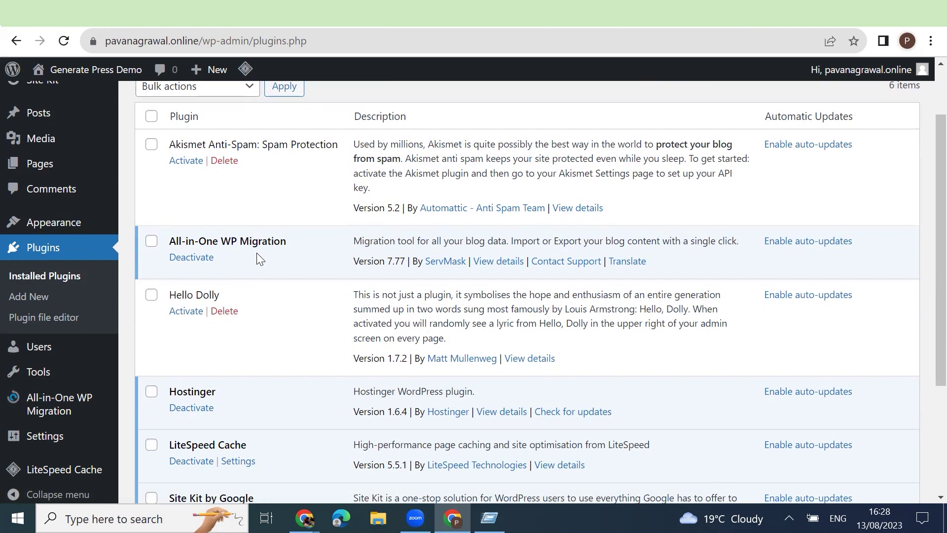
left_click(191, 258)
scroll(218, 354, "down", 3)
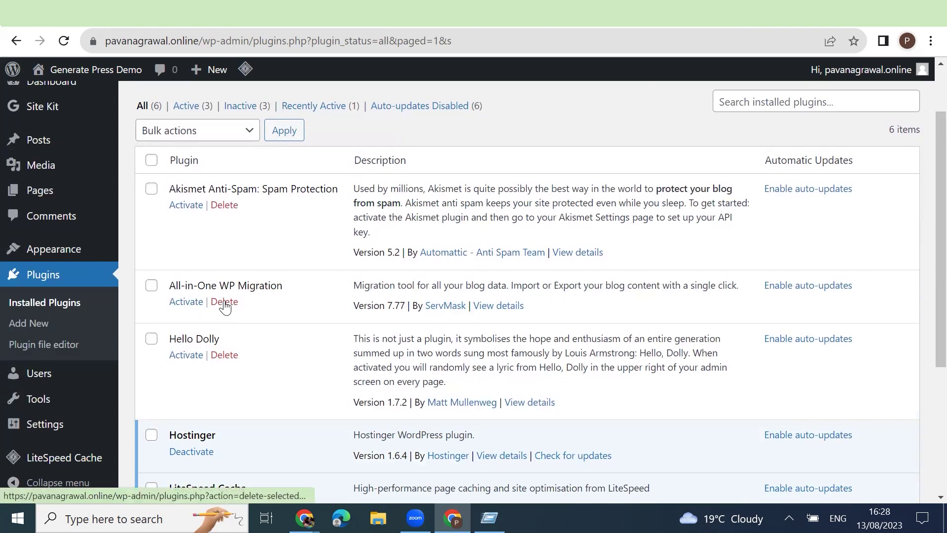
scroll(225, 306, "down", 3)
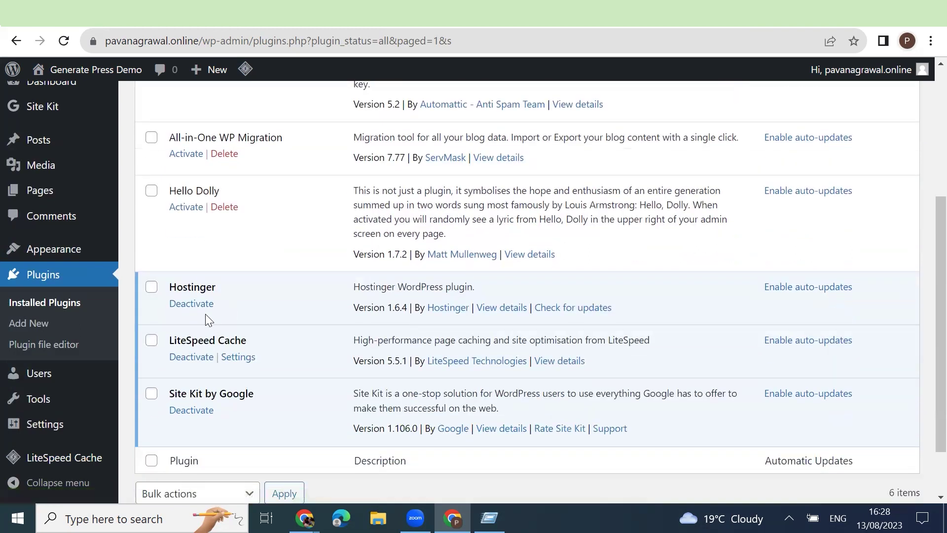
left_click(226, 155)
left_click(541, 136)
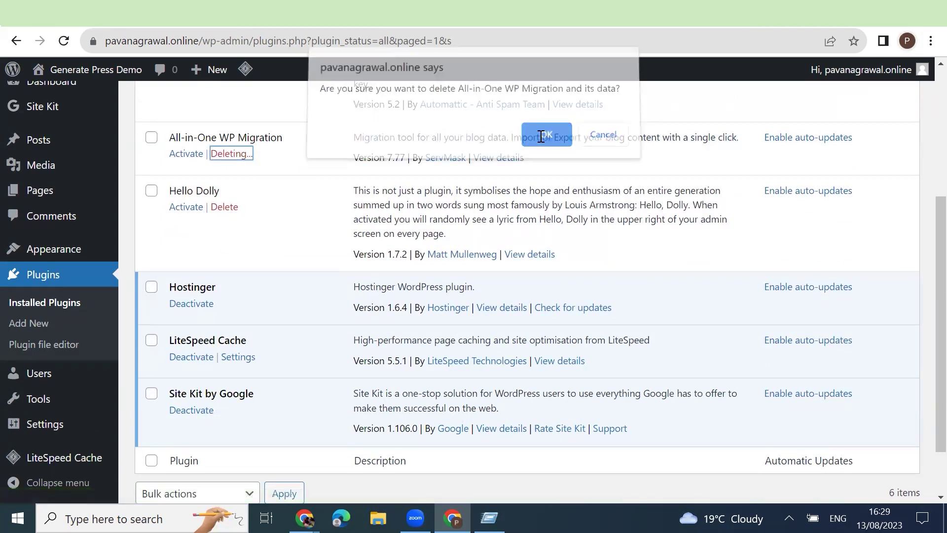
left_click(224, 183)
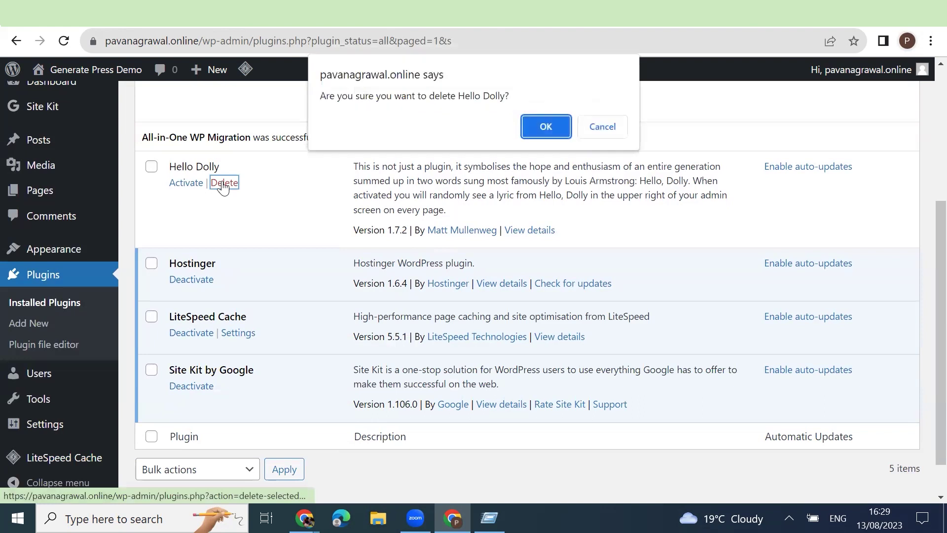
left_click(543, 127)
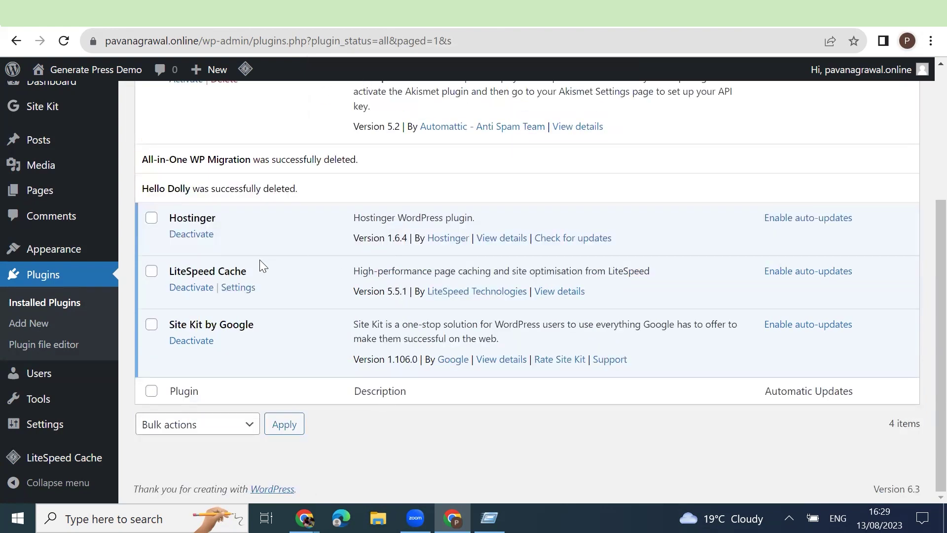
Step: Deactivate and delete Hostinger with its data, then activate Akismet Anti-Spam
left_click(204, 236)
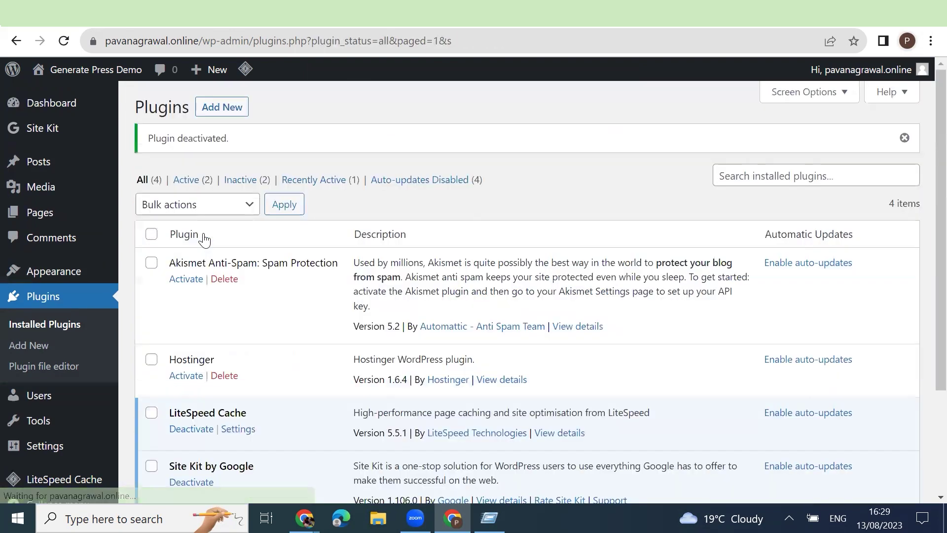
left_click(227, 376)
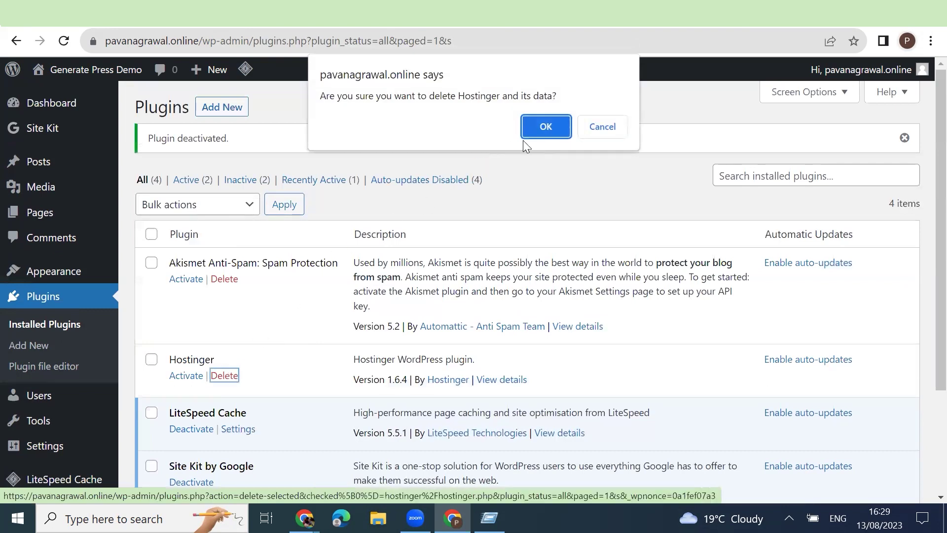
left_click(548, 122)
scroll(439, 237, "down", 3)
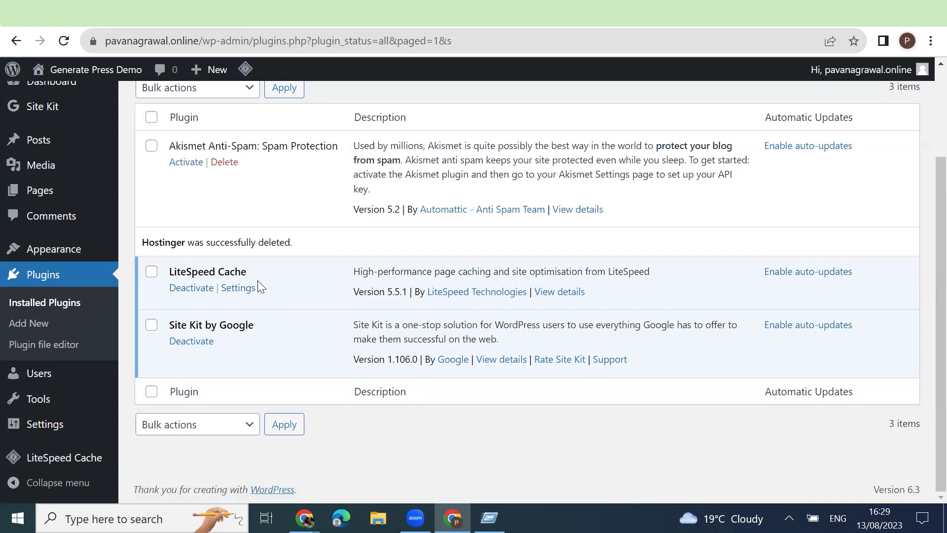
left_click(192, 165)
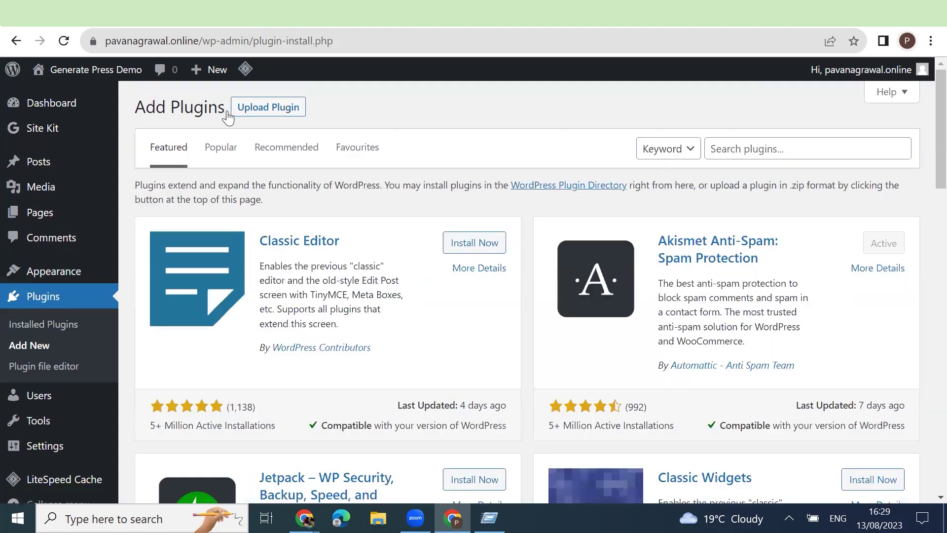
Step: Open the Upload Plugin form and close the file picker without choosing a file
left_click(292, 105)
left_click(429, 242)
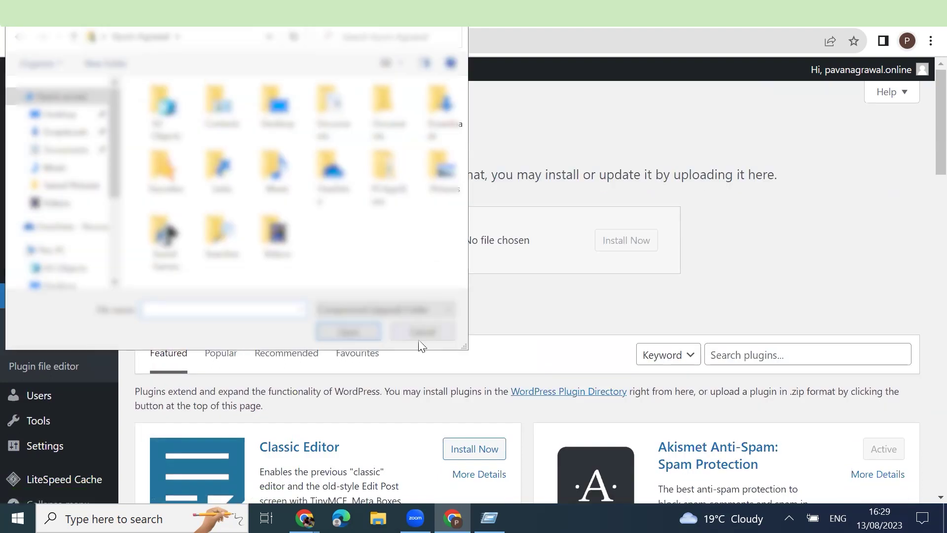
left_click(421, 331)
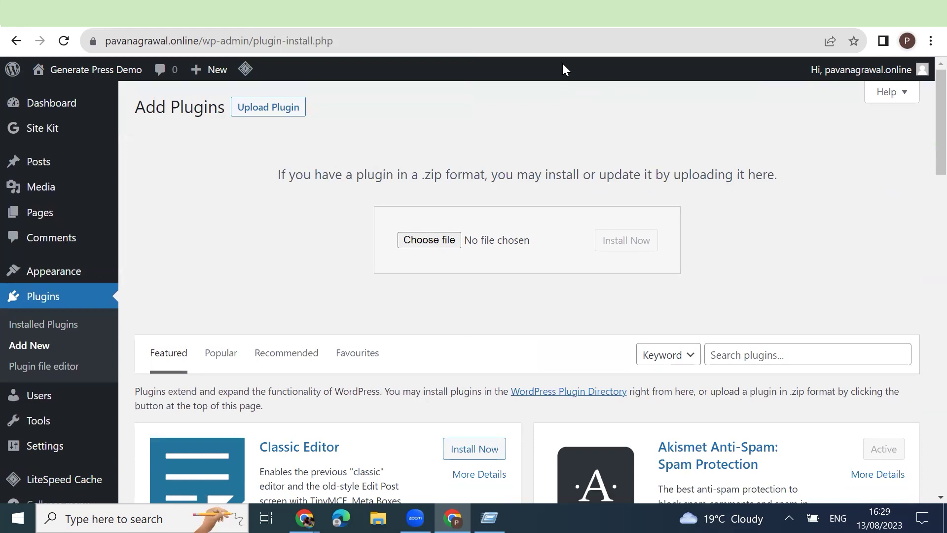
Step: Download gp-premium-2.3.1.zip from Google Drive's Premium Themes › Generatepress folder
key("ctrl+Tab")
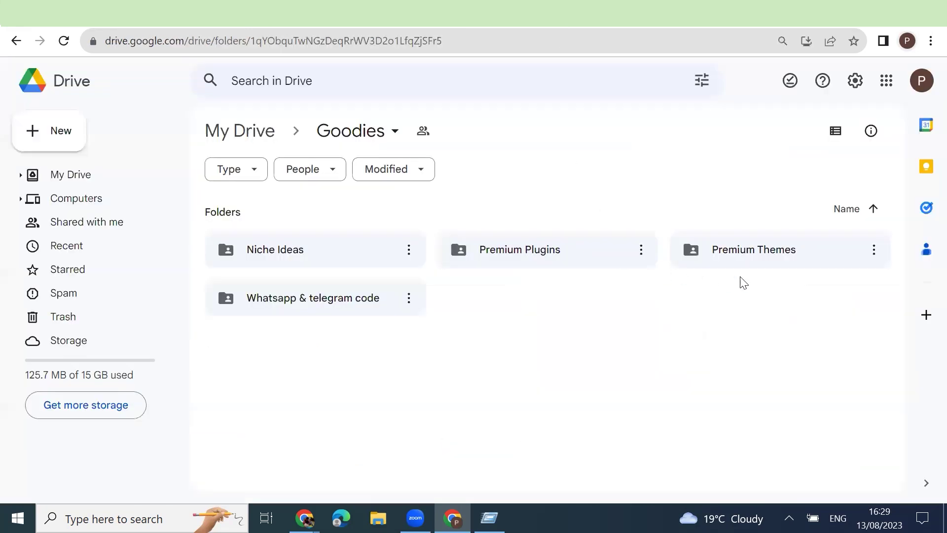
double_click(764, 251)
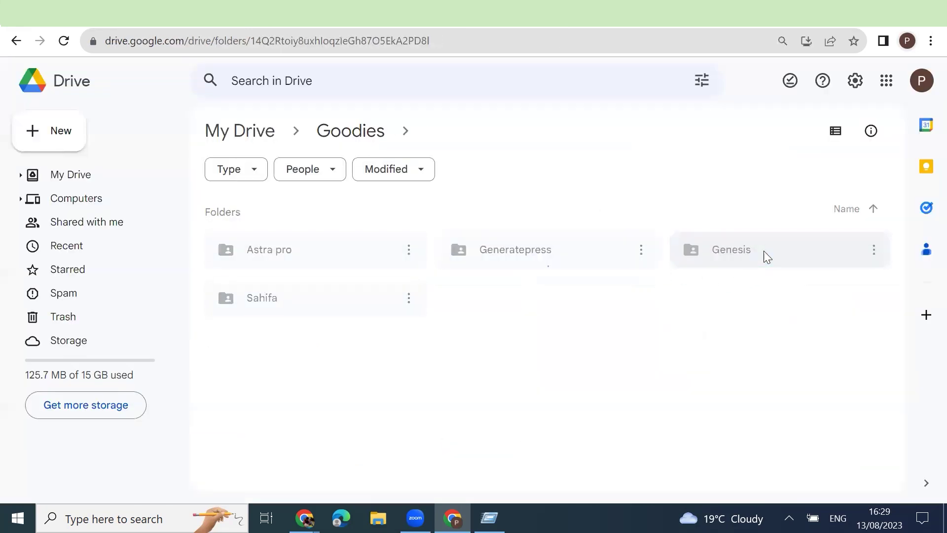
double_click(586, 259)
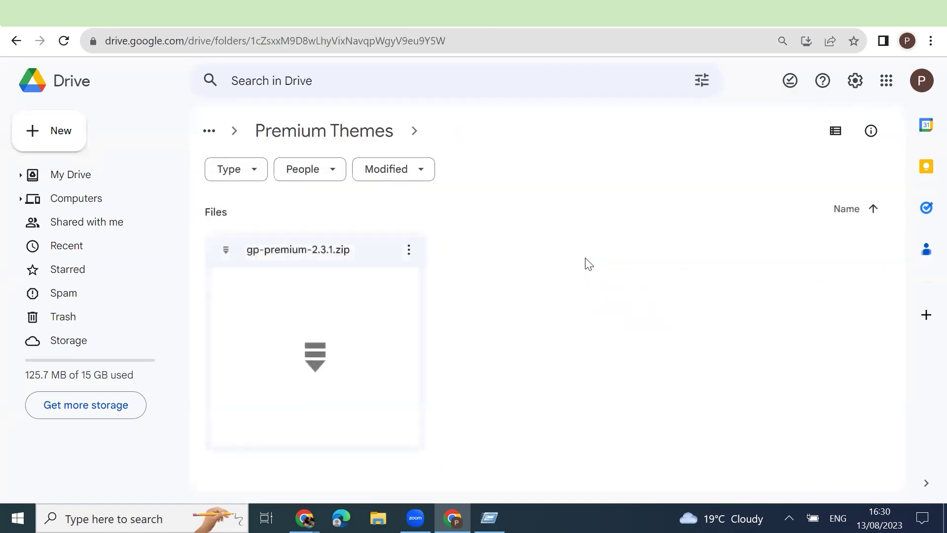
left_click(409, 249)
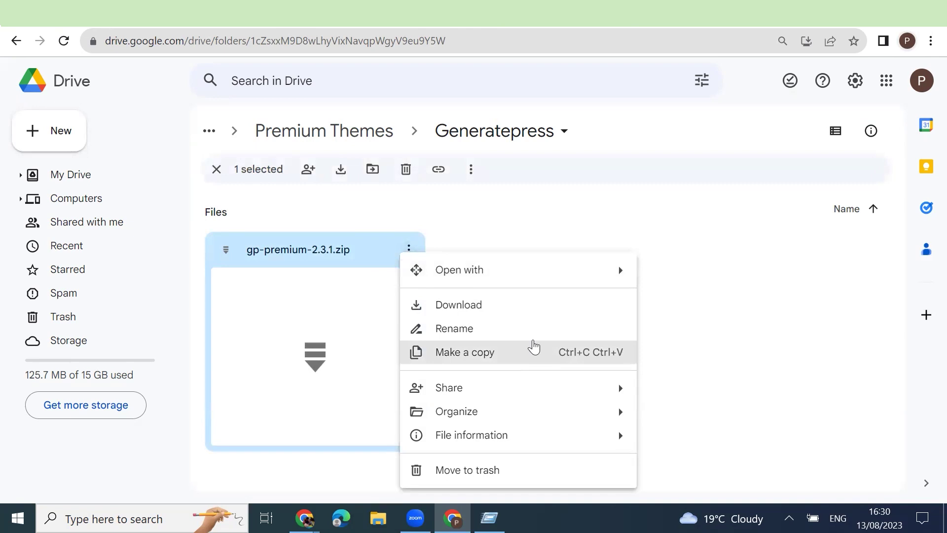
left_click(518, 305)
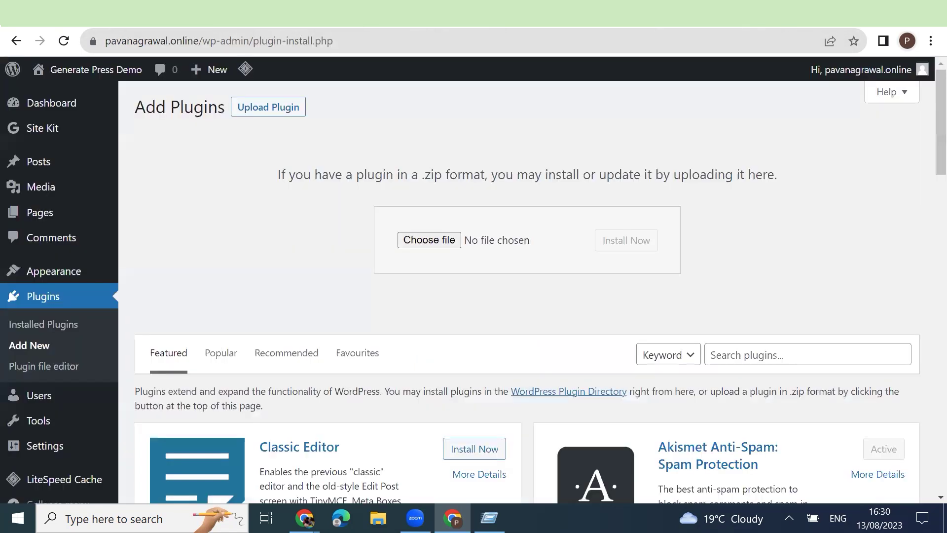
Step: Upload gp-premium-2.3.1.zip from Downloads, install and activate GP Premium, then open its GeneratePress settings
left_click(436, 240)
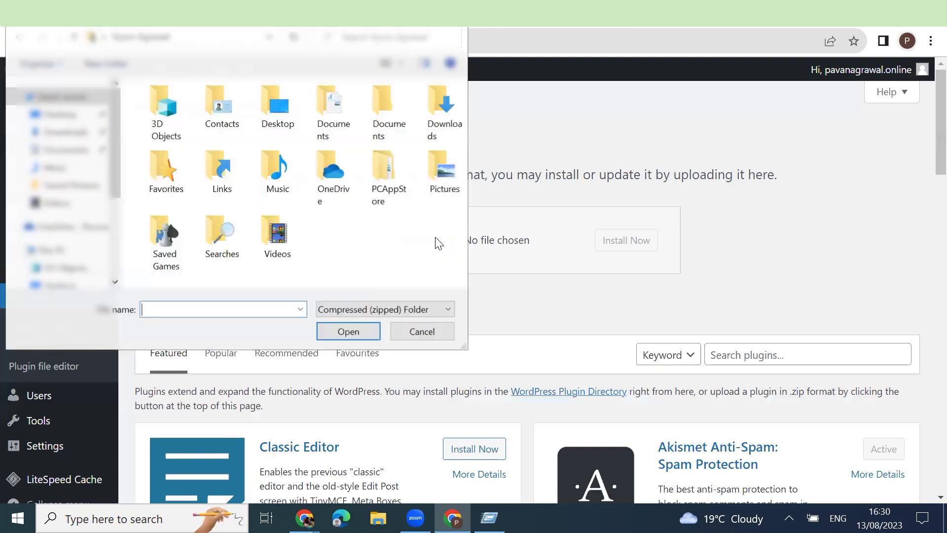
left_click(62, 131)
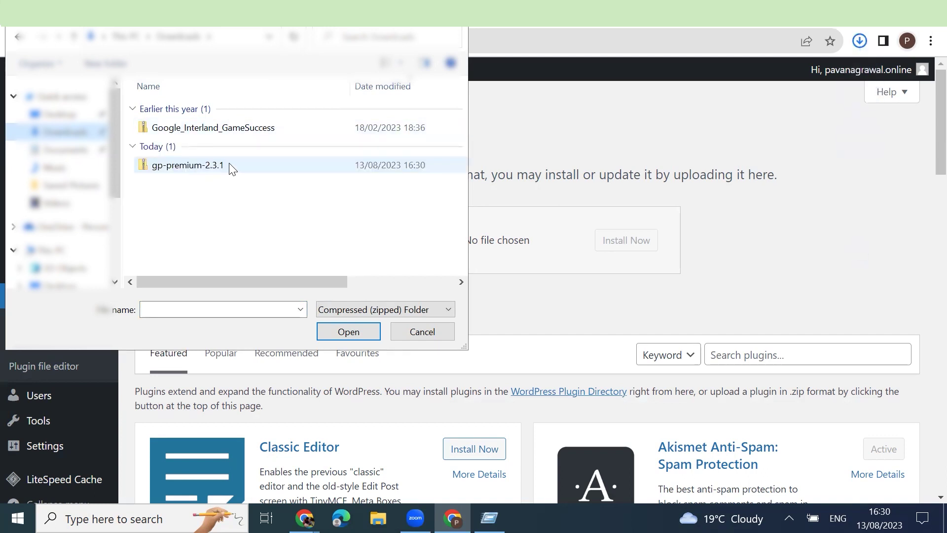
double_click(231, 166)
left_click(636, 251)
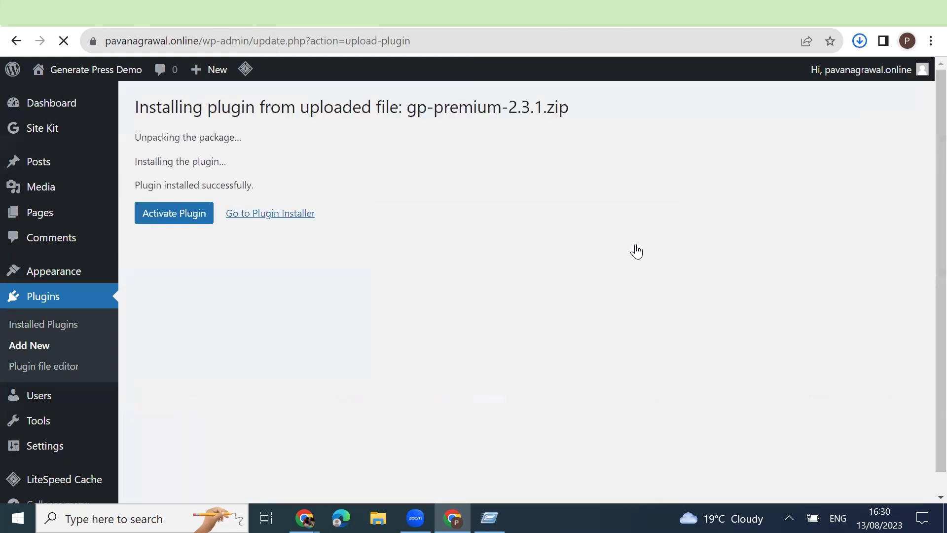
left_click(167, 217)
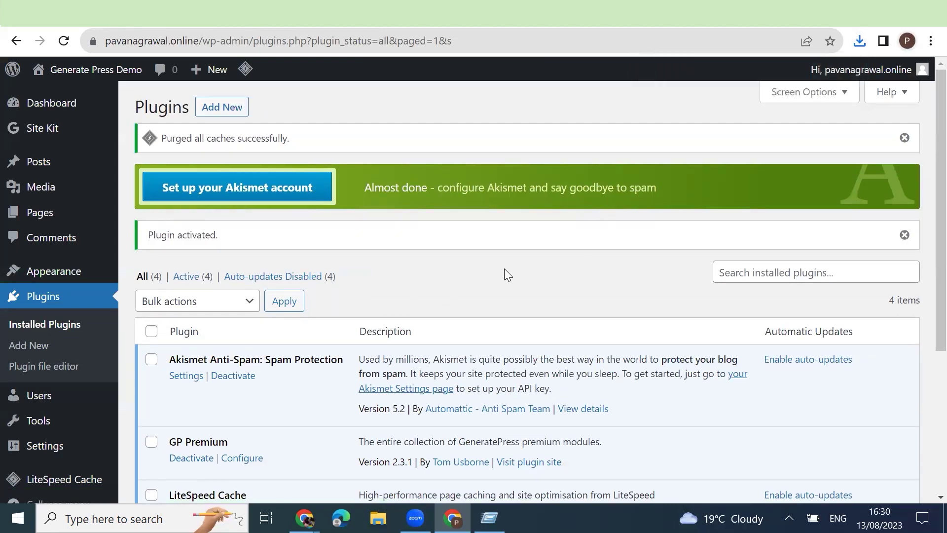
left_click(236, 460)
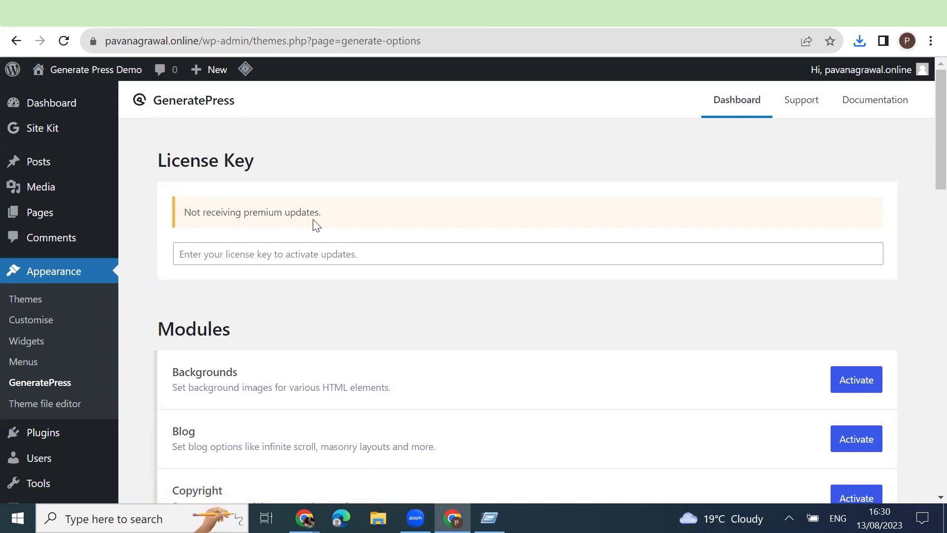
scroll(339, 243, "down", 1)
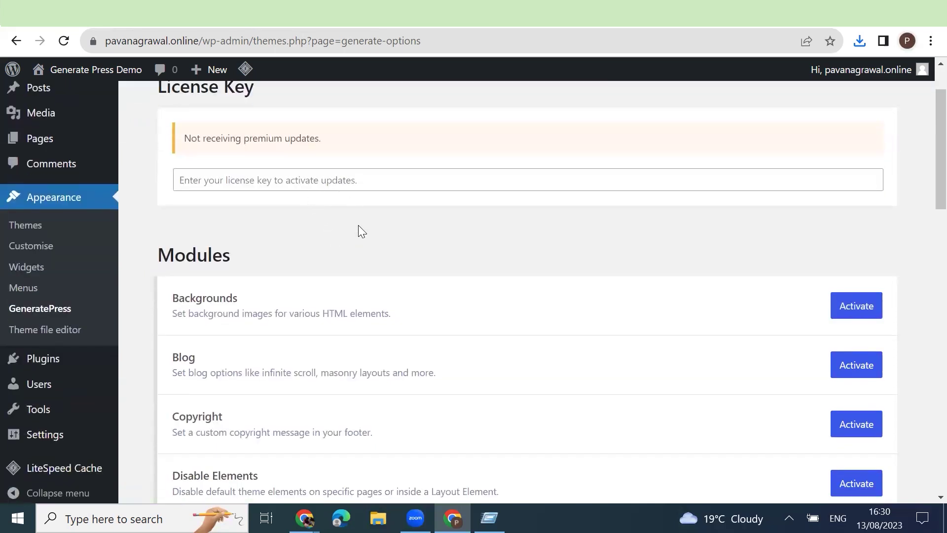
scroll(358, 225, "up", 1)
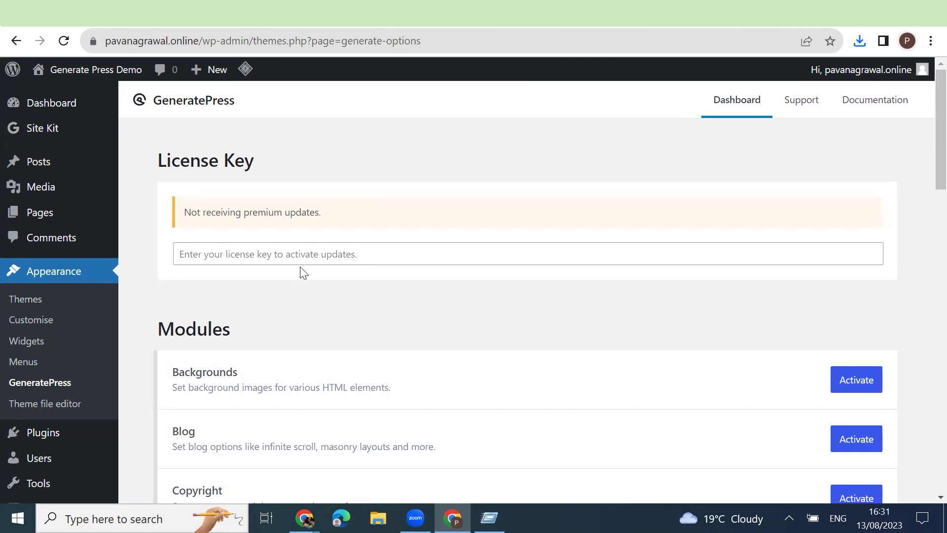
left_click(537, 28)
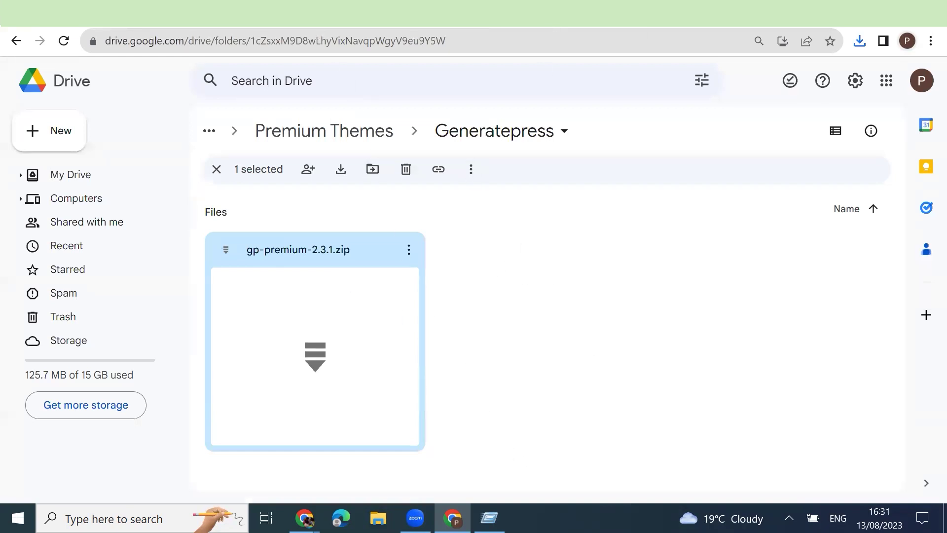
left_click(336, 26)
scroll(434, 353, "down", 4)
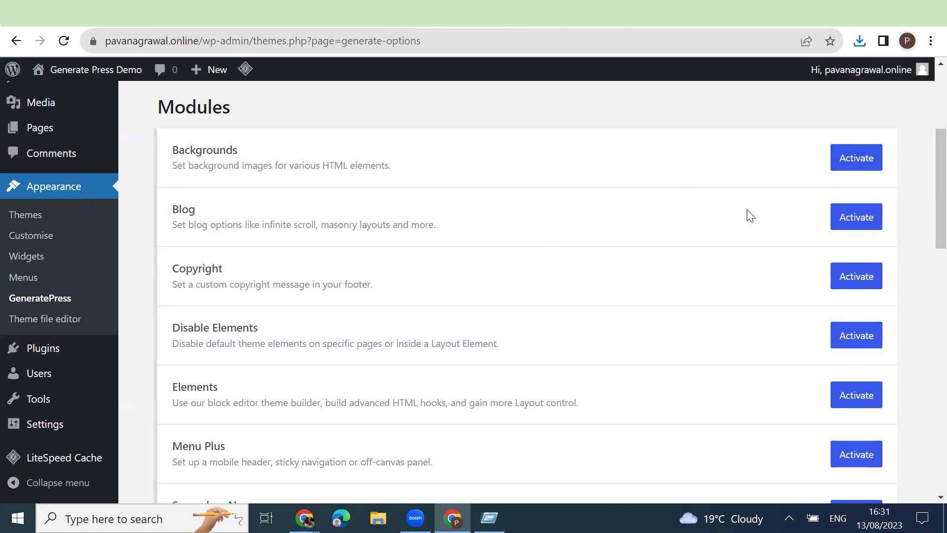
scroll(654, 211, "down", 1)
scroll(653, 210, "up", 2)
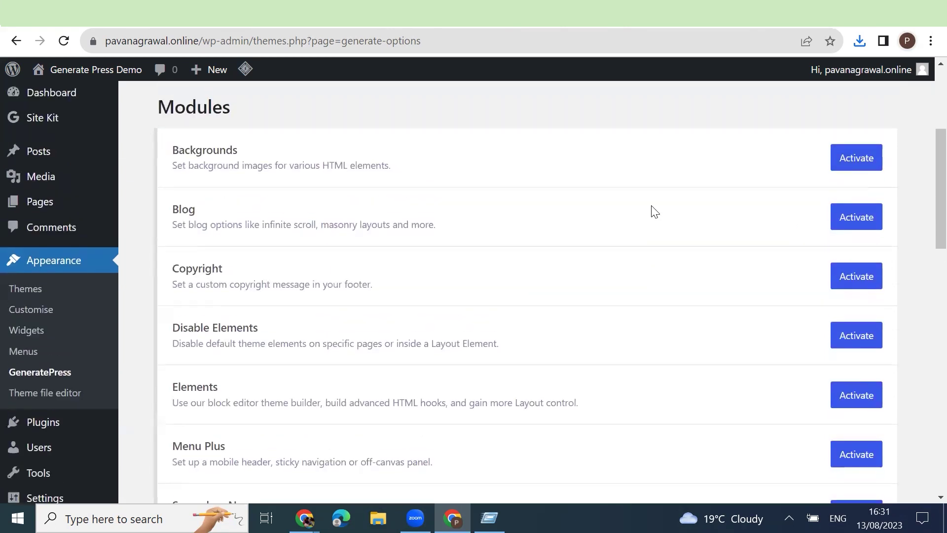
Step: Activate the Backgrounds, Blog, Copyright and Disable Elements modules, checking the site's front page
left_click(839, 154)
left_click(868, 217)
left_click(857, 278)
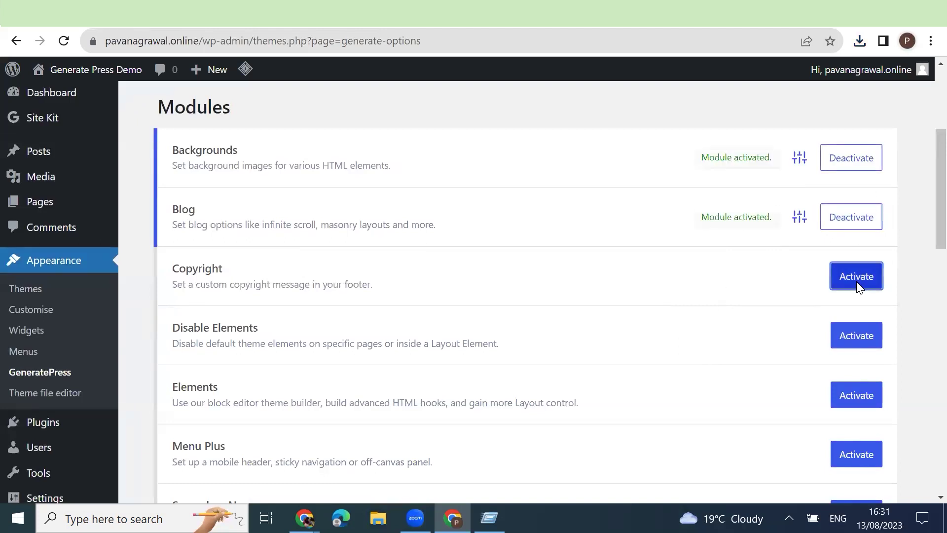
scroll(857, 284, "down", 1)
left_click(855, 274)
scroll(724, 291, "up", 1)
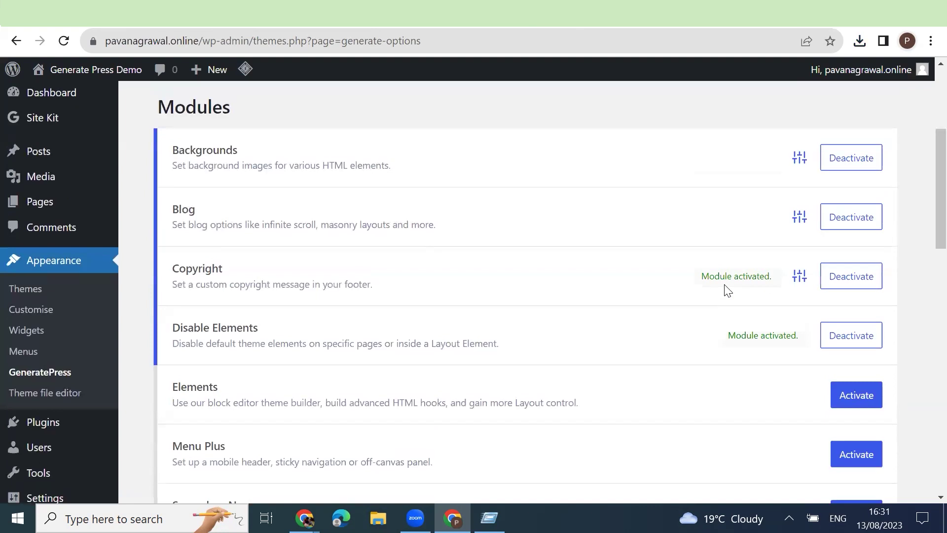
left_click(386, 15)
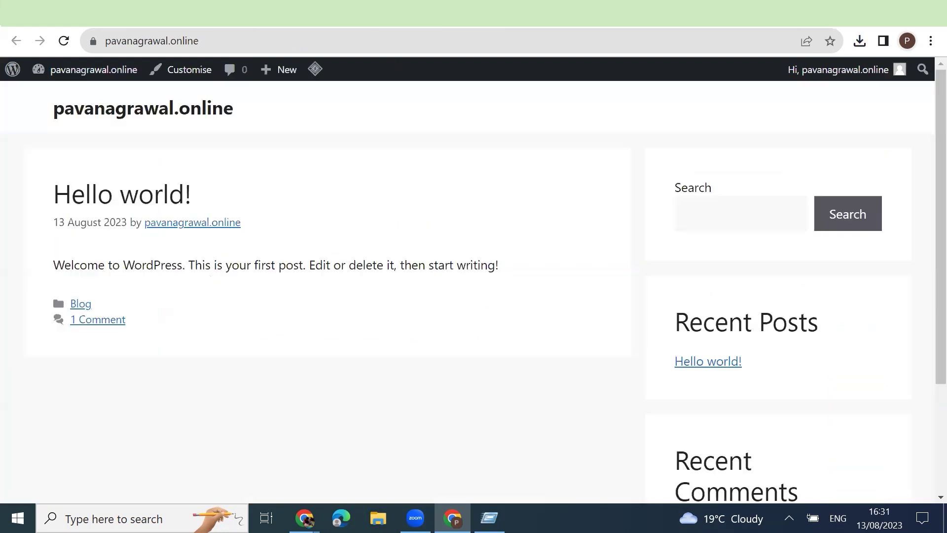
scroll(483, 238, "down", 3)
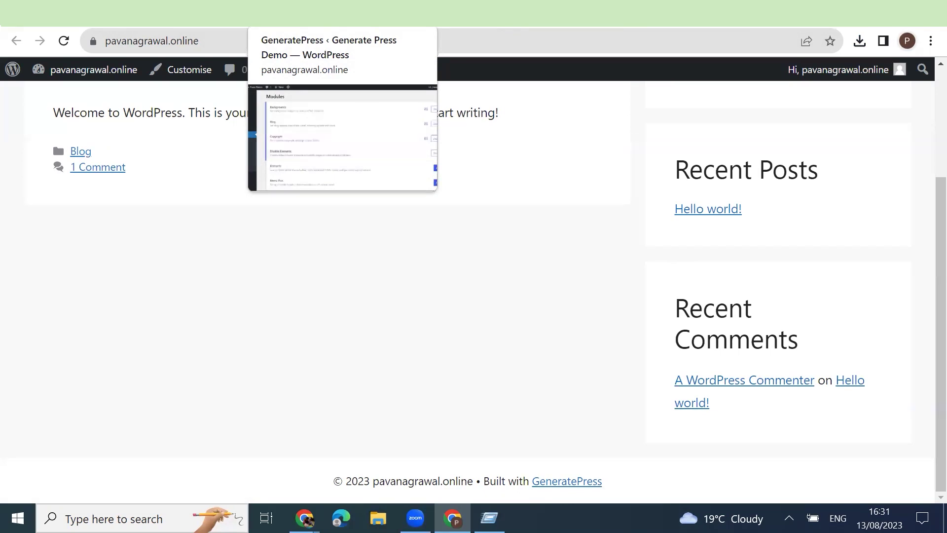
left_click(296, 15)
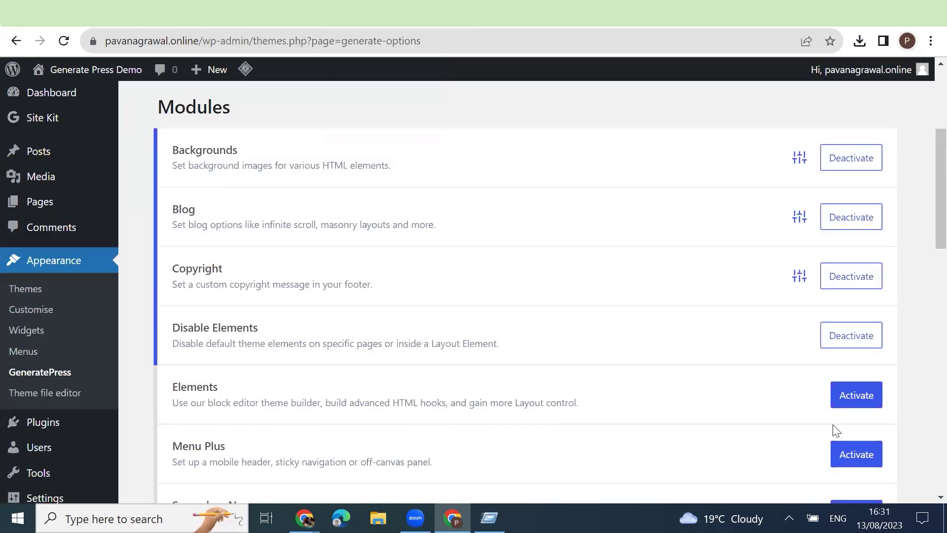
Step: Activate the Elements, Menu Plus, Secondary Nav, Site Library and Spacing modules
left_click(868, 399)
scroll(729, 328, "down", 3)
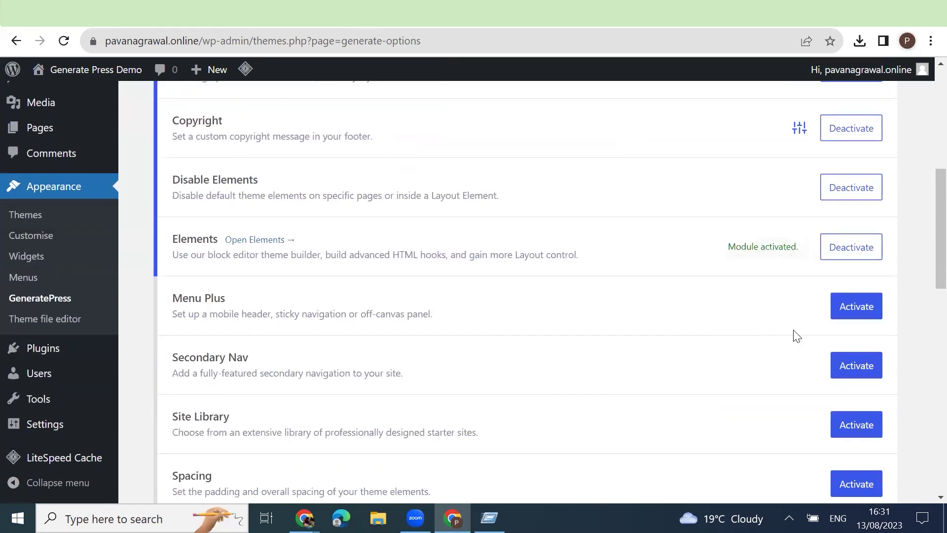
left_click(853, 311)
left_click(850, 365)
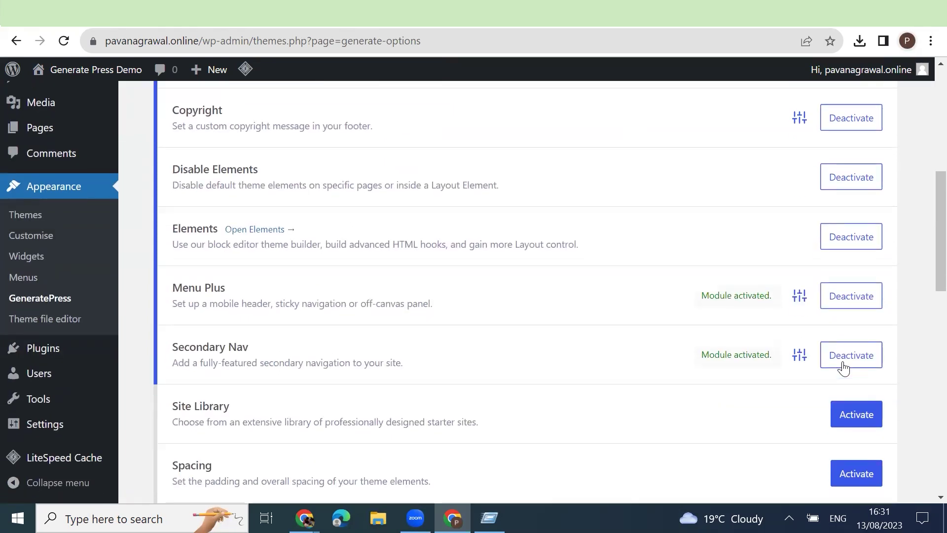
scroll(849, 345, "down", 3)
left_click(855, 278)
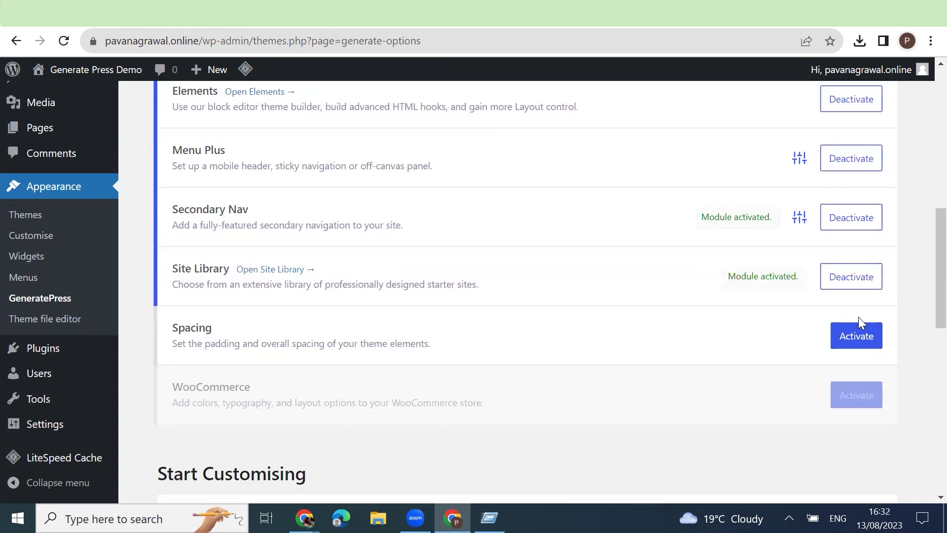
left_click(862, 336)
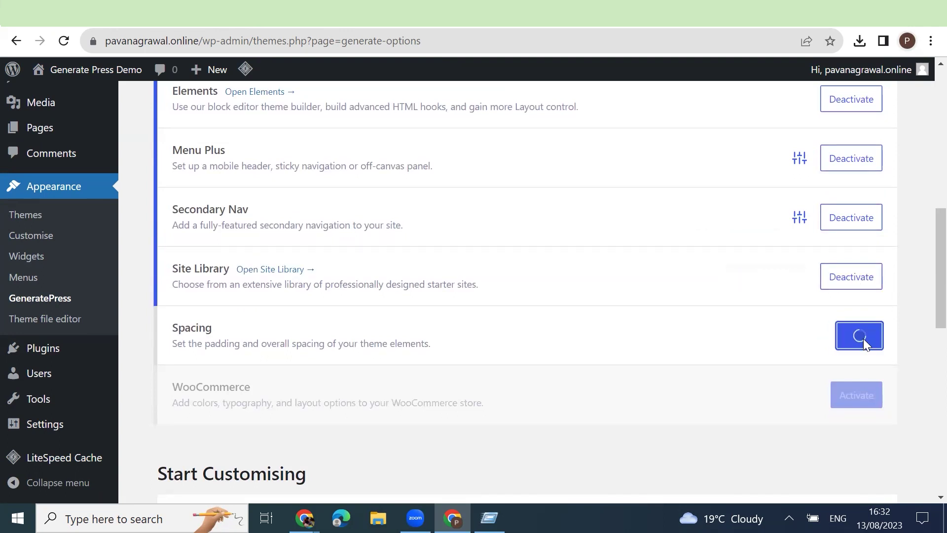
Step: Go from the module list to the Site Library with 'Open Site Library →'
scroll(738, 338, "down", 4)
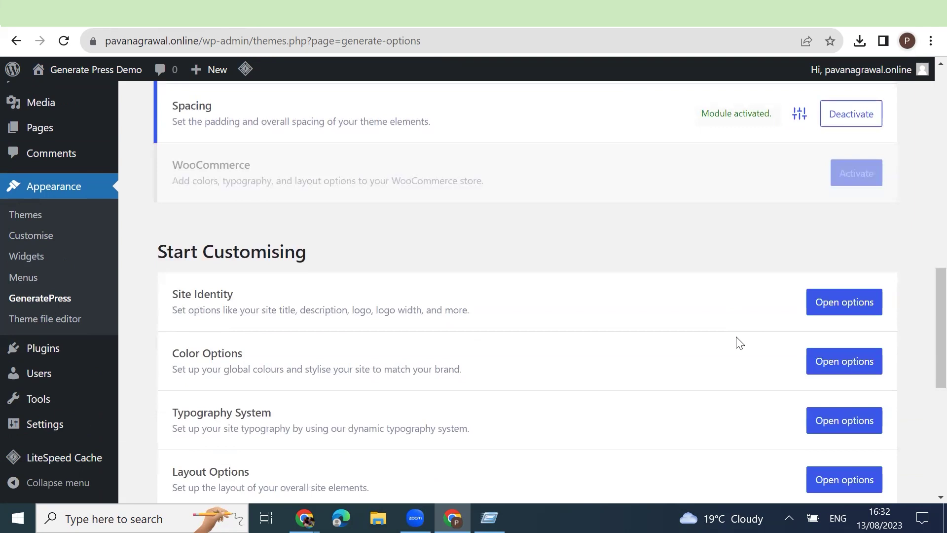
scroll(739, 341, "down", 3)
scroll(738, 340, "down", 3)
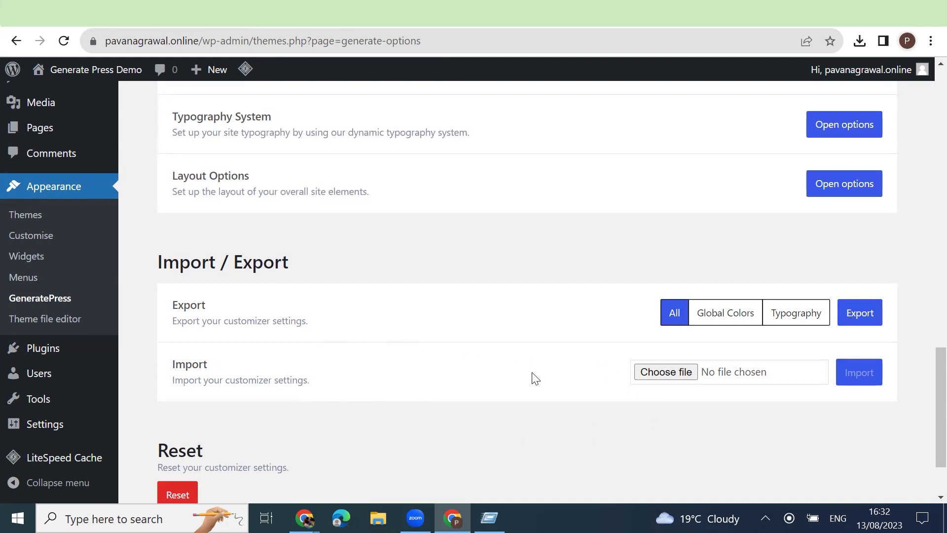
scroll(503, 396, "up", 10)
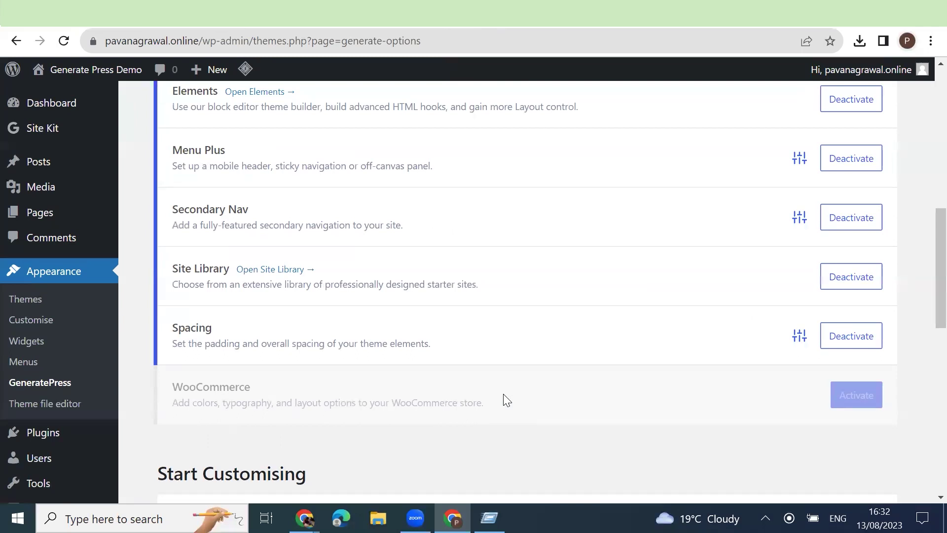
scroll(507, 400, "up", 4)
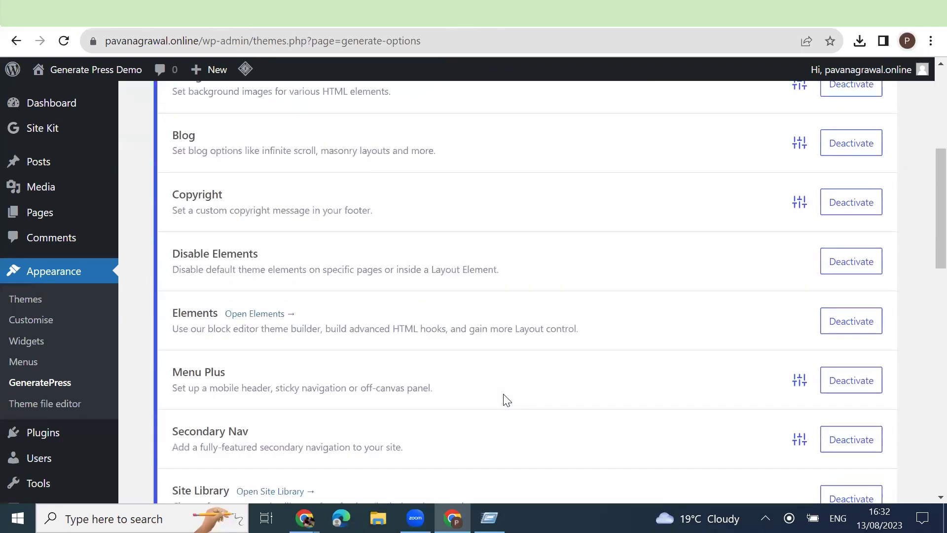
scroll(507, 400, "down", 1)
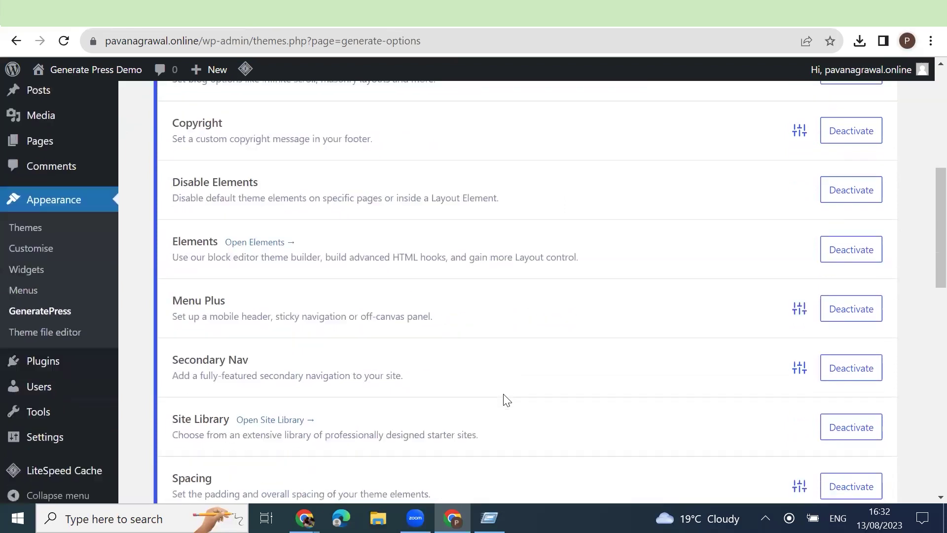
left_click(265, 422)
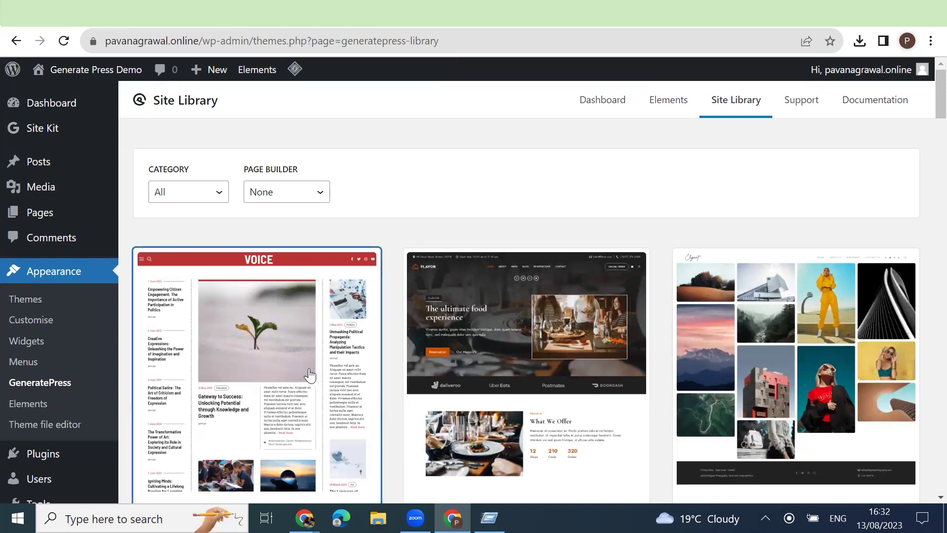
Step: Filter the Site Library's Category dropdown to Blog
scroll(323, 345, "down", 5)
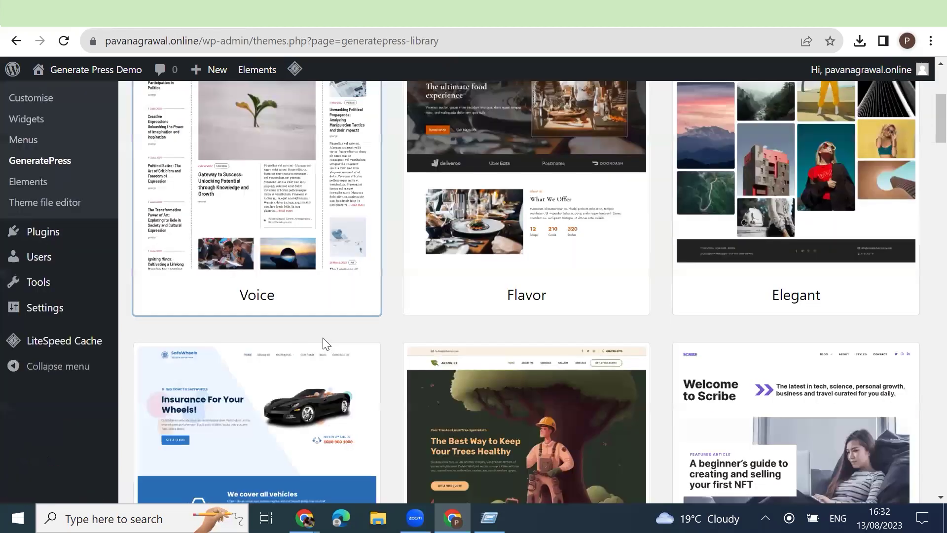
scroll(323, 344, "down", 10)
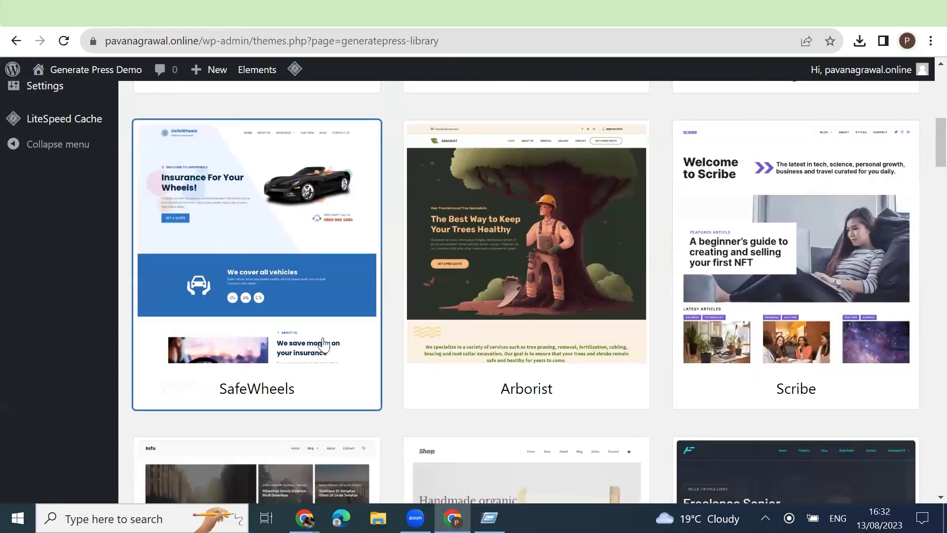
scroll(324, 344, "down", 12)
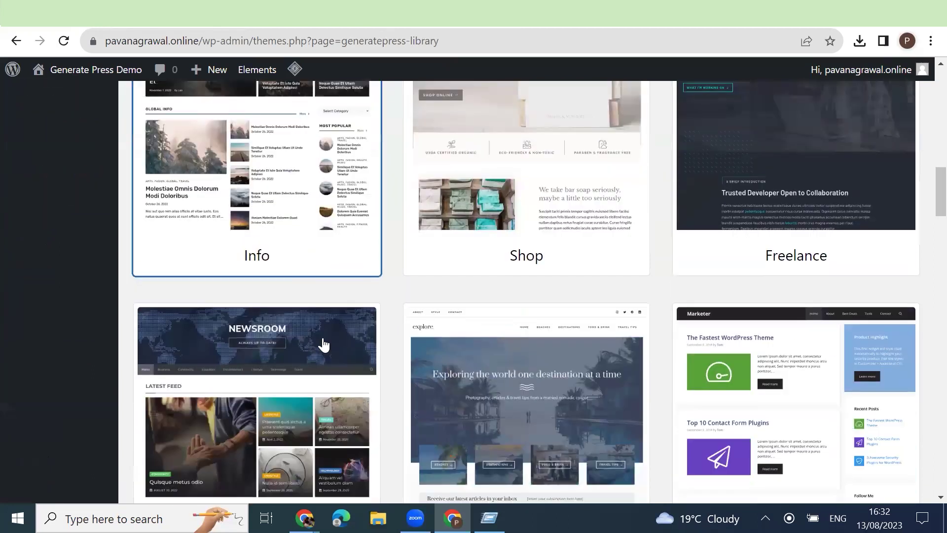
scroll(328, 355, "down", 6)
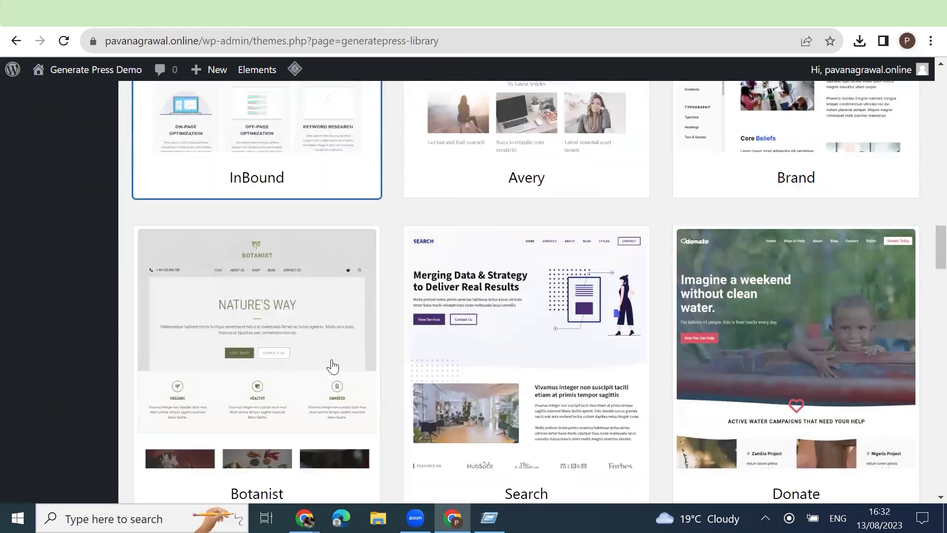
scroll(332, 365, "up", 18)
scroll(332, 365, "up", 12)
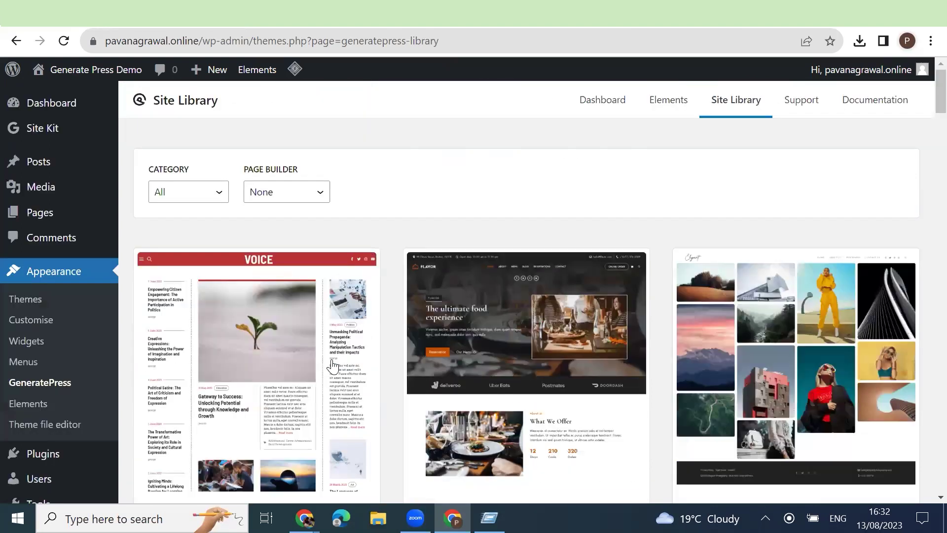
left_click(213, 197)
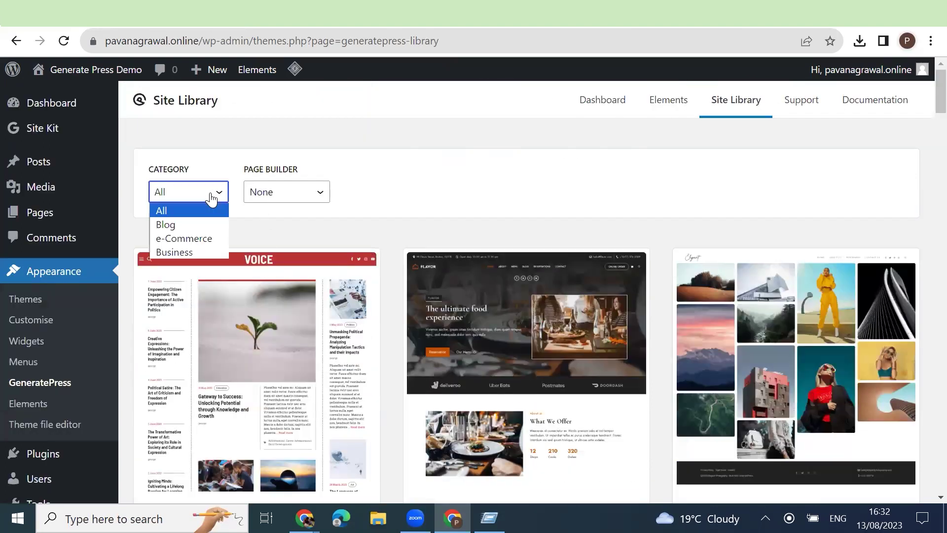
left_click(208, 224)
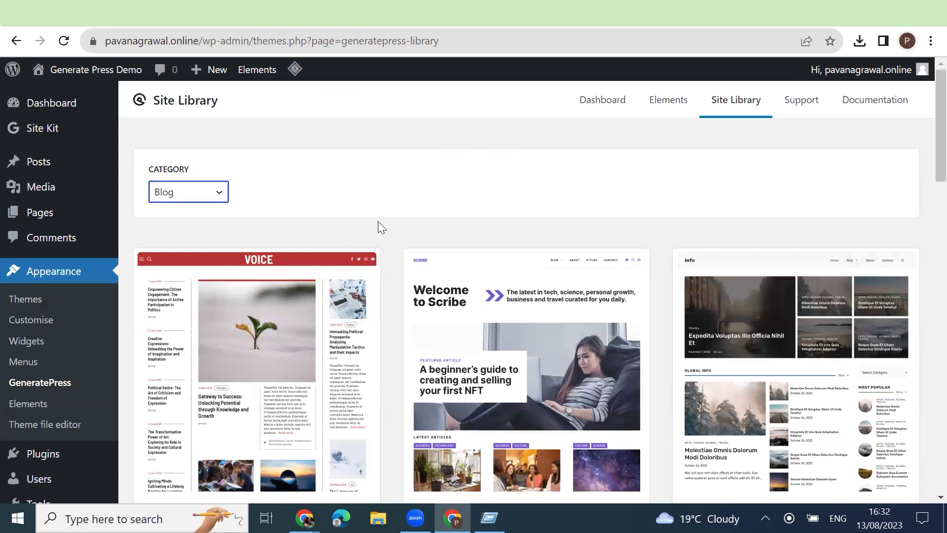
Step: Browse the Blog starter sites, including Voice, Scribe, Newsroom, Explore, Marketer, Geek, Read, Volume and Mellow
scroll(385, 296, "down", 2)
scroll(494, 291, "down", 2)
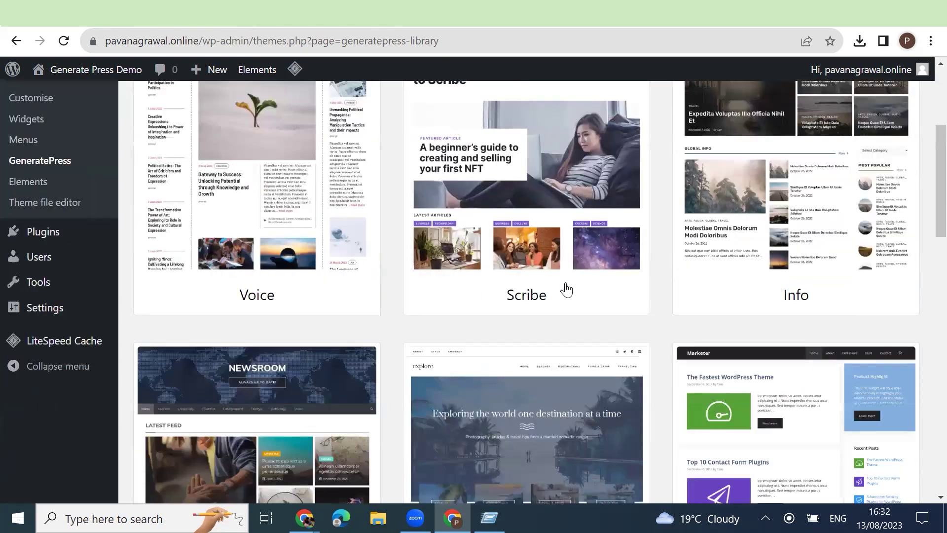
scroll(792, 341, "up", 3)
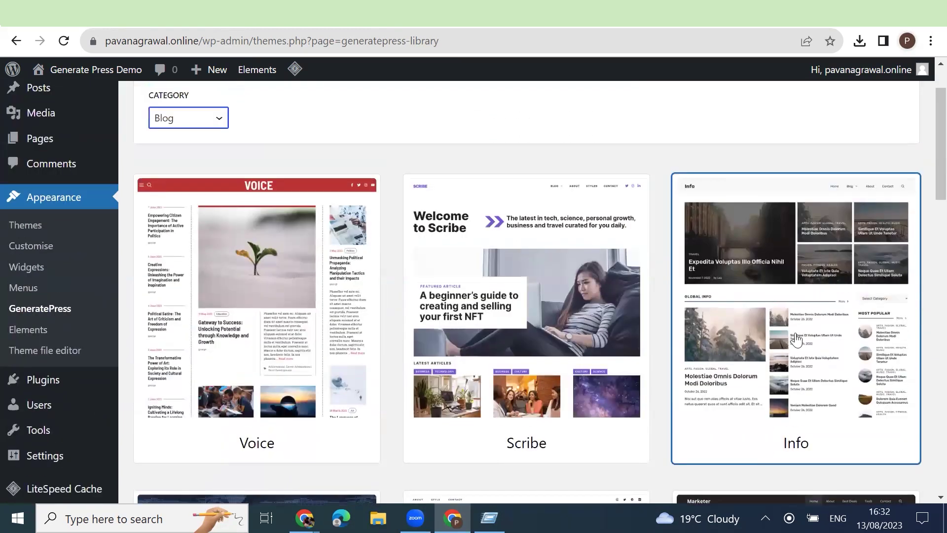
scroll(678, 313, "down", 3)
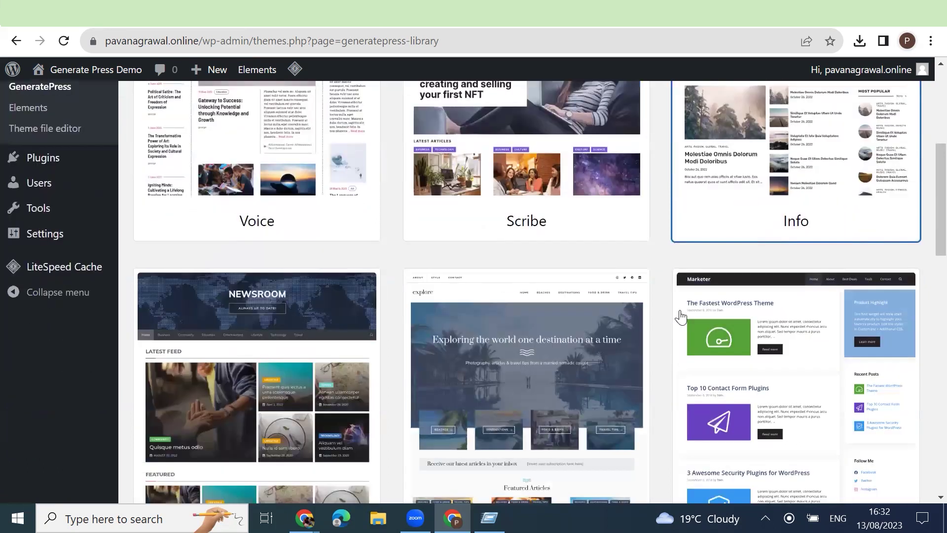
scroll(675, 320, "up", 2)
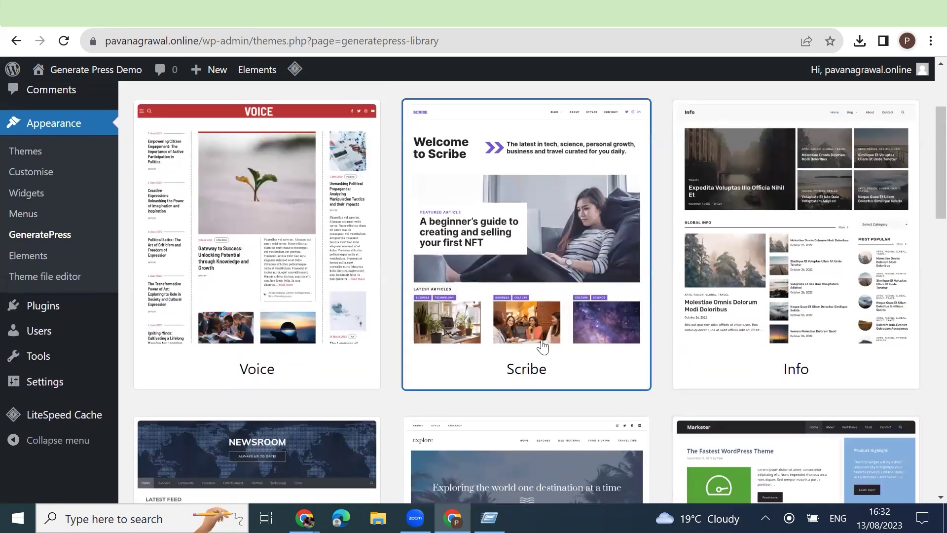
scroll(536, 329, "down", 1)
scroll(537, 329, "down", 3)
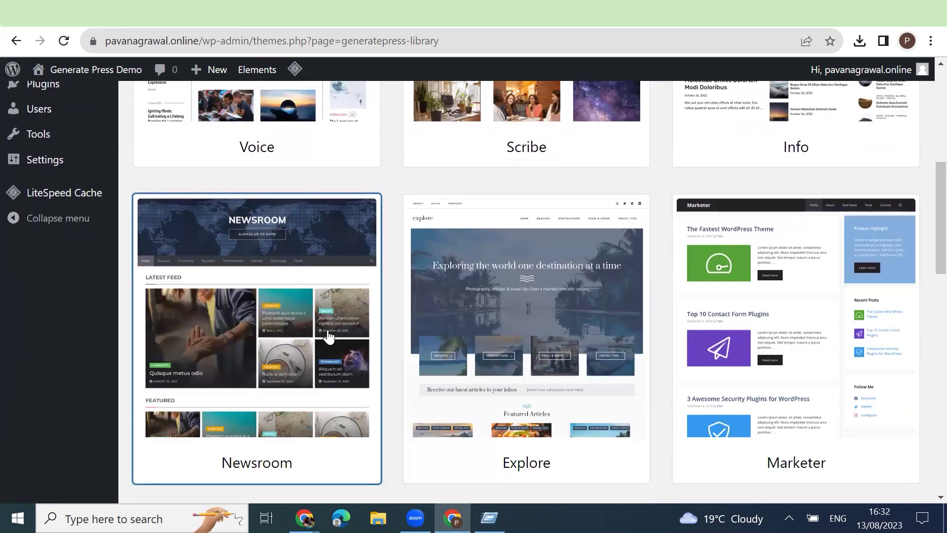
scroll(329, 337, "down", 3)
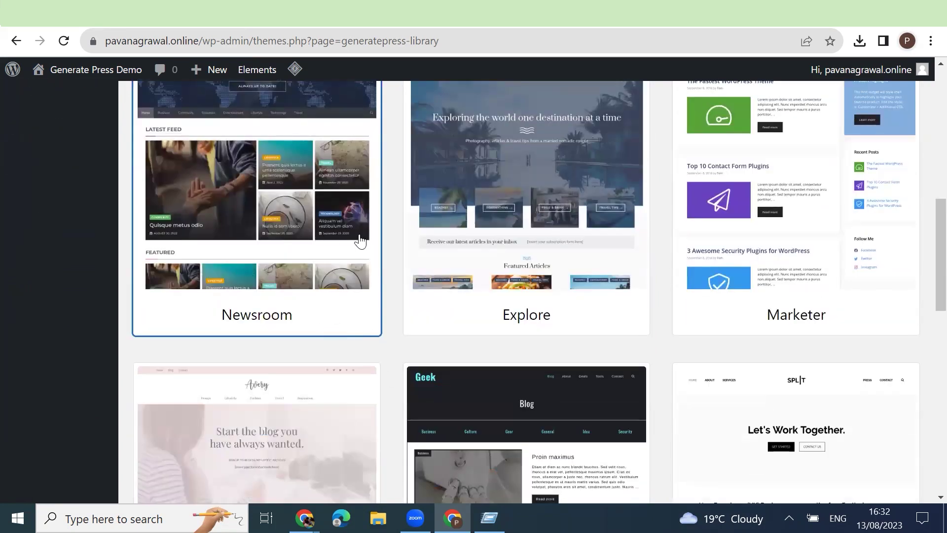
scroll(469, 275, "down", 7)
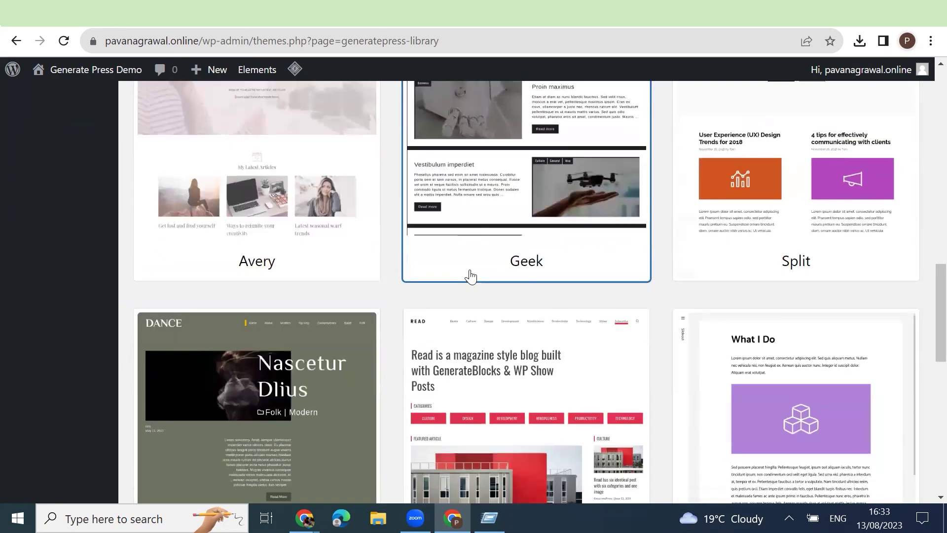
scroll(470, 276, "down", 3)
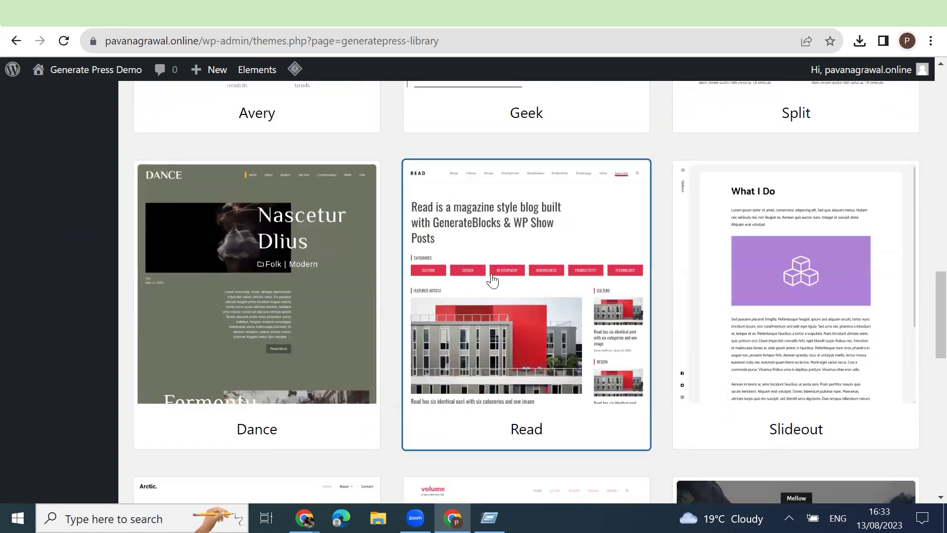
scroll(573, 372, "down", 6)
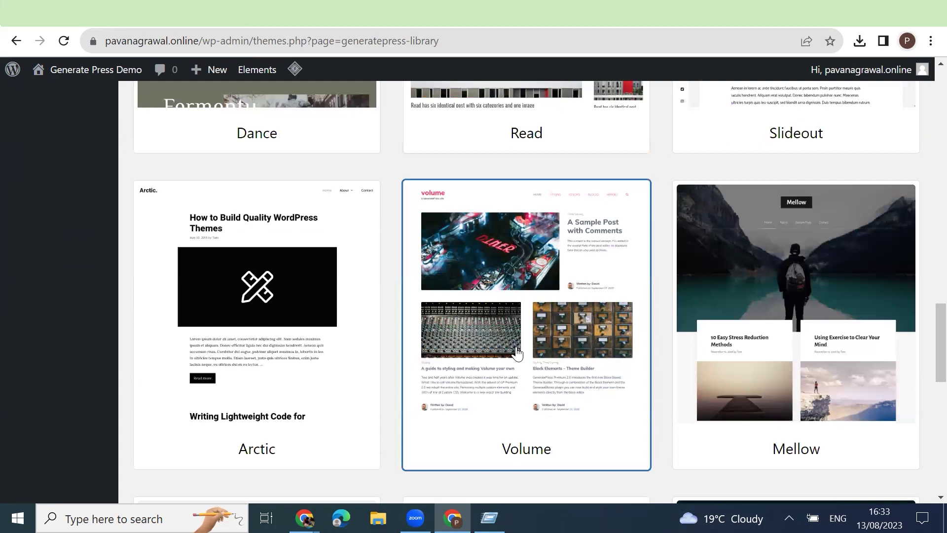
scroll(517, 353, "up", 18)
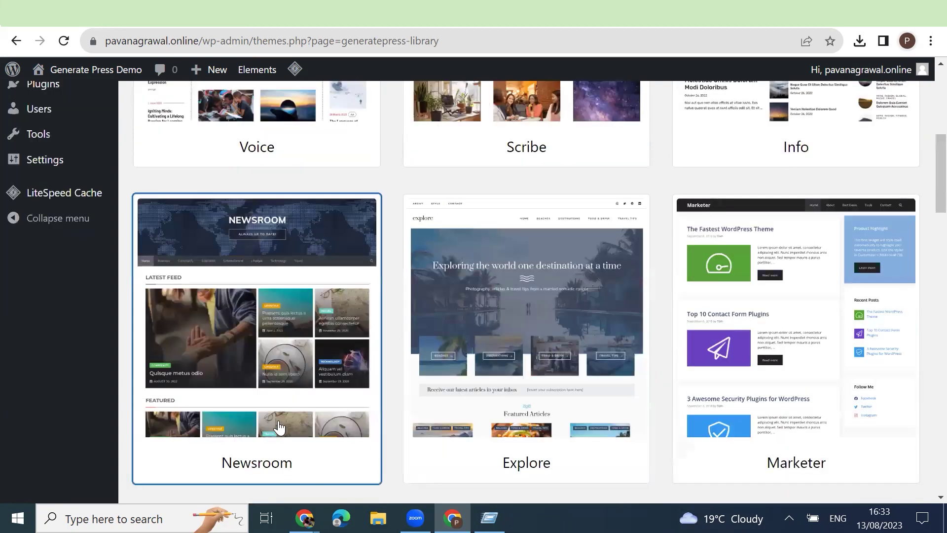
Step: Preview the Newsroom starter site and bring up its Get Started import options
left_click(267, 379)
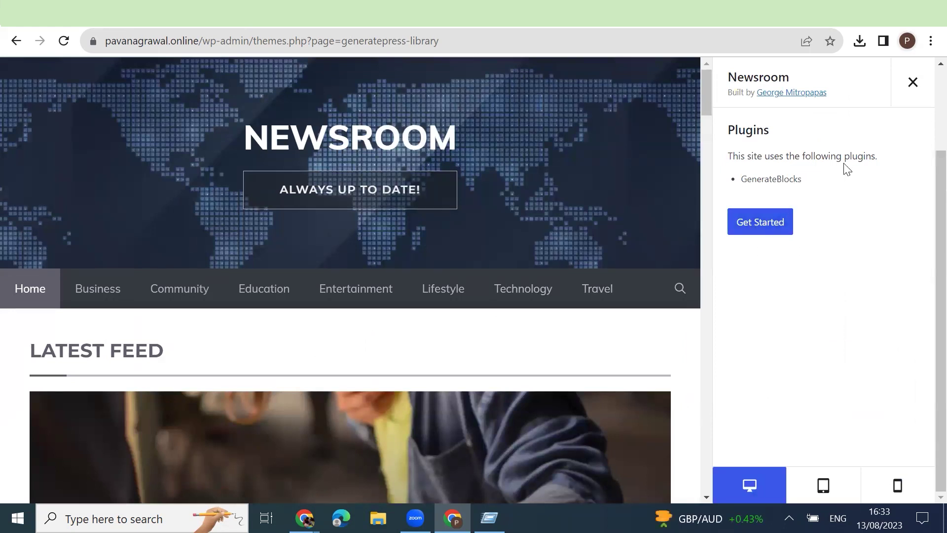
left_click(770, 224)
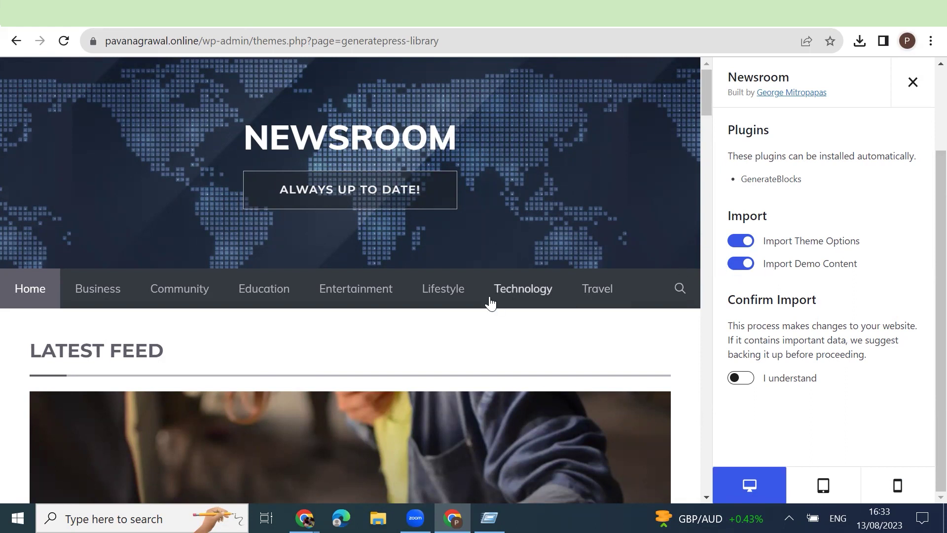
scroll(440, 311, "down", 9)
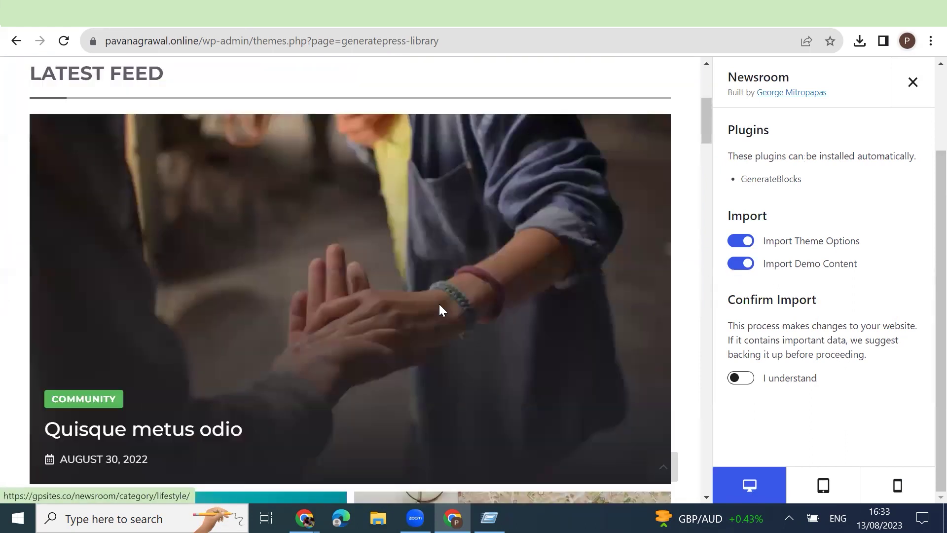
scroll(439, 305, "down", 3)
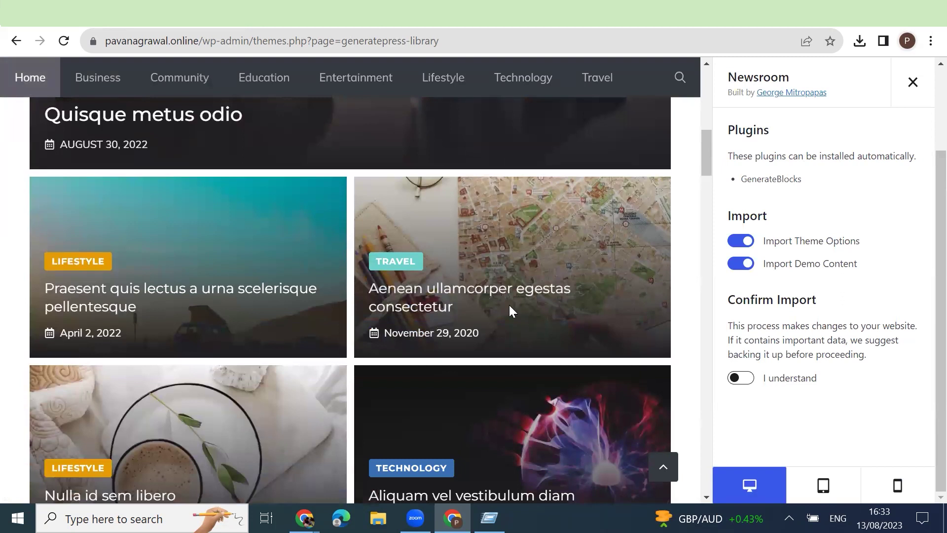
scroll(511, 307, "down", 5)
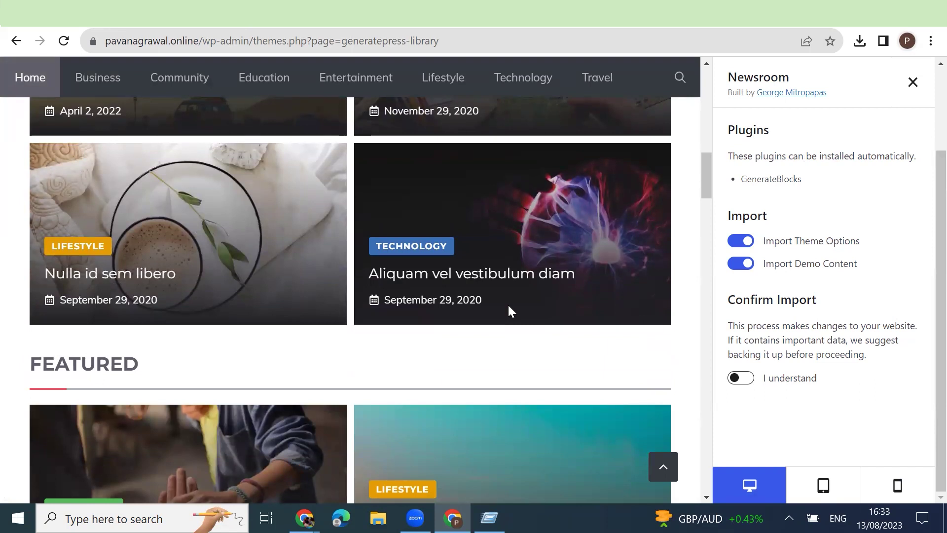
scroll(508, 305, "down", 6)
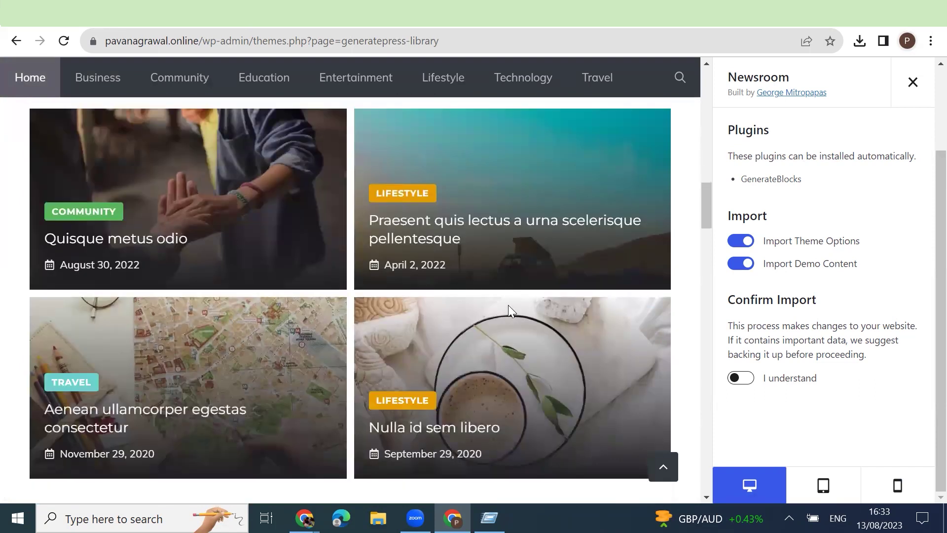
Step: Turn Demo Content off, accept 'I understand', and begin importing only Newsroom's theme options
left_click(739, 268)
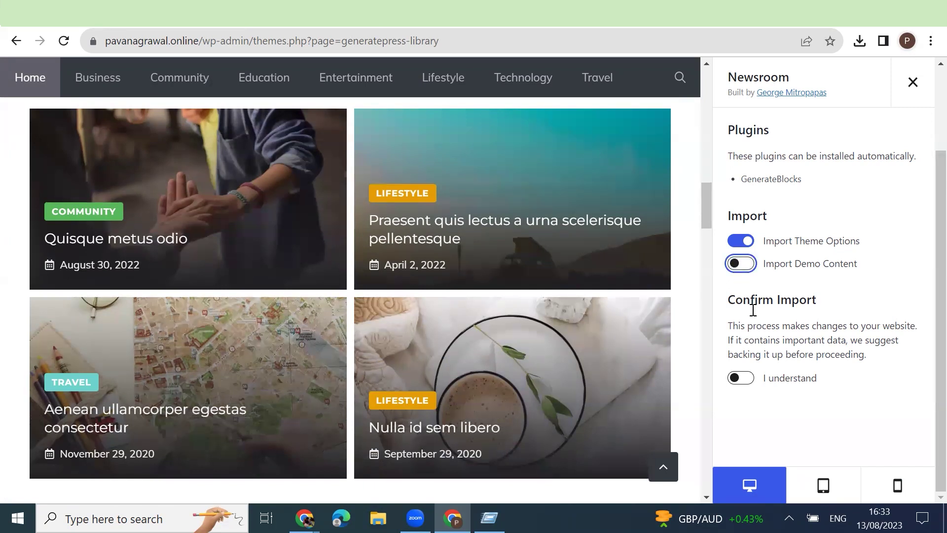
left_click(749, 382)
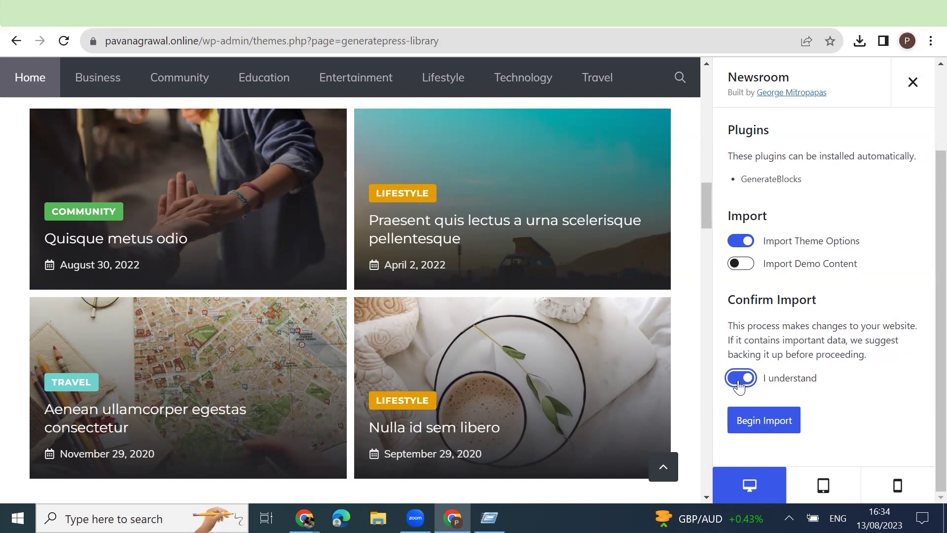
left_click(739, 385)
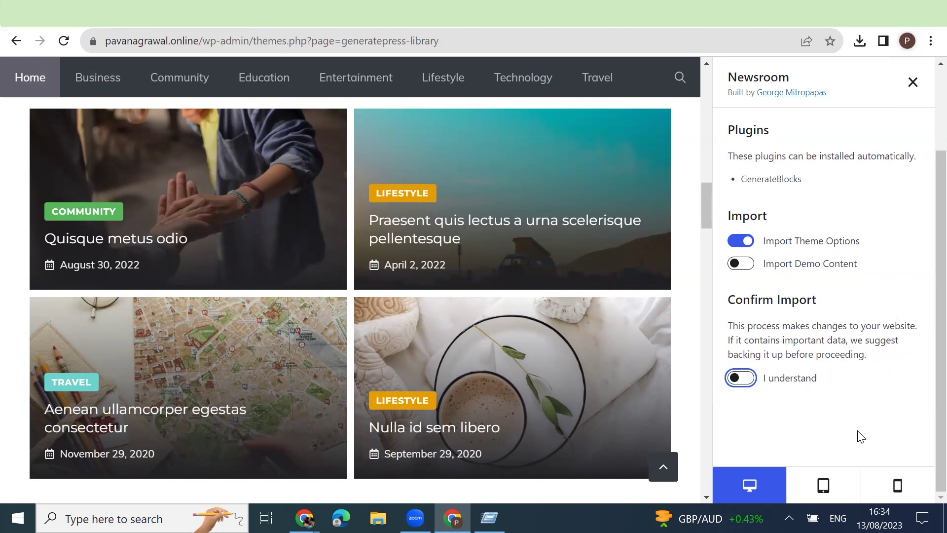
left_click(743, 381)
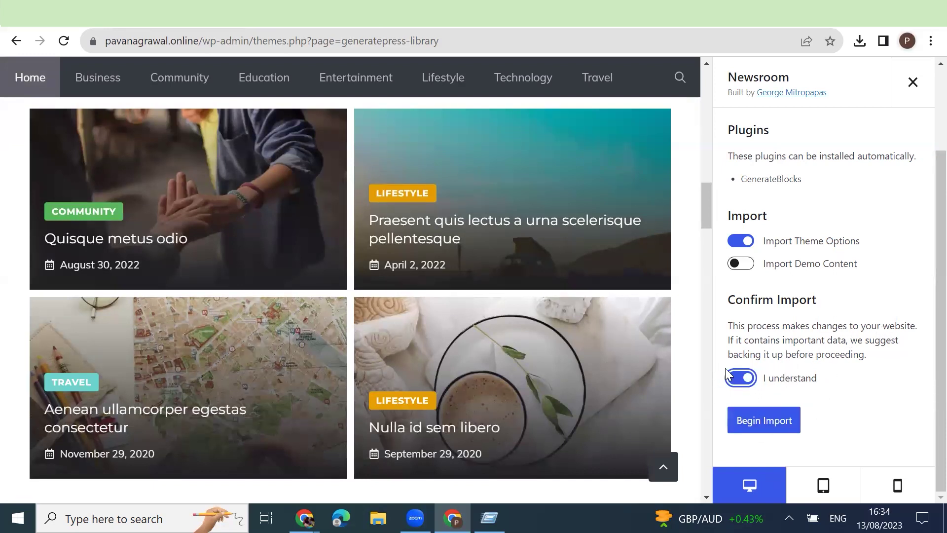
left_click(764, 434)
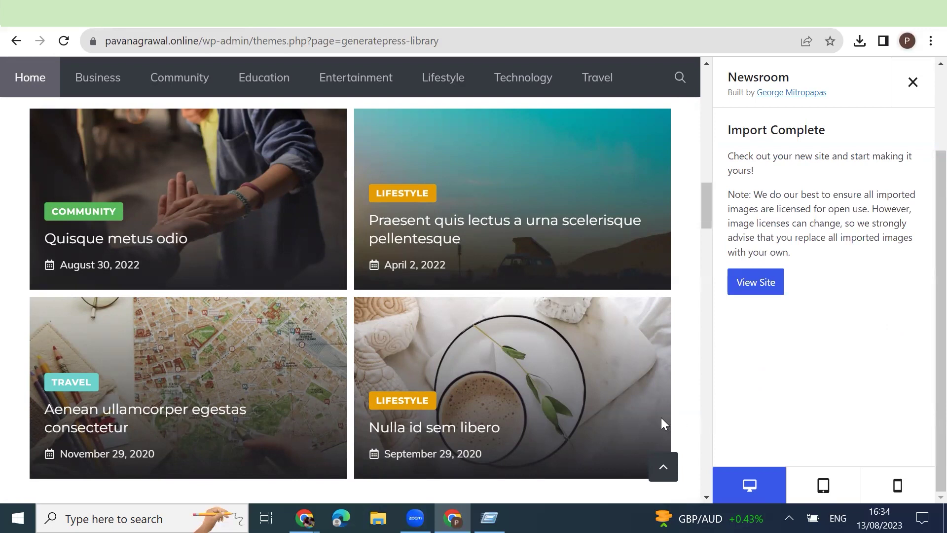
Step: Check the live site, then remove the previously imported site and confirm with OK
left_click(754, 285)
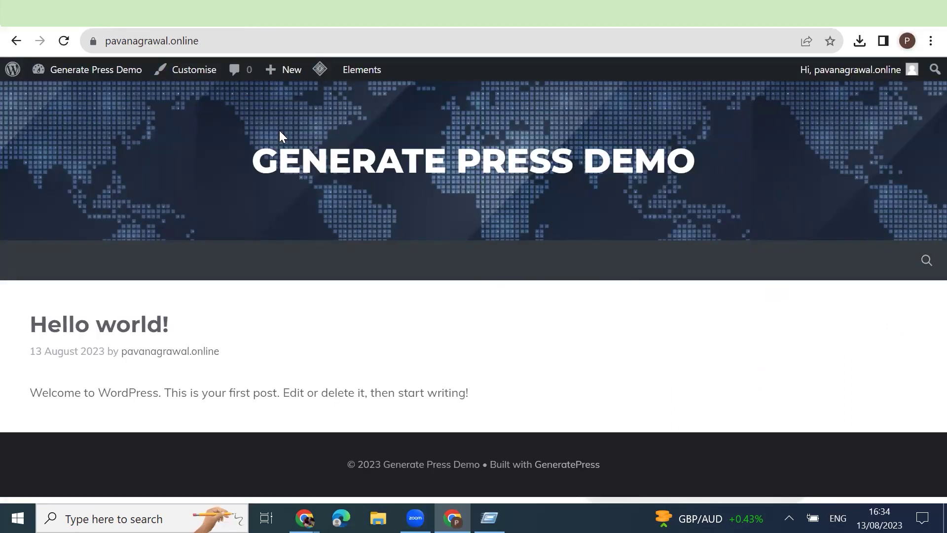
left_click(17, 42)
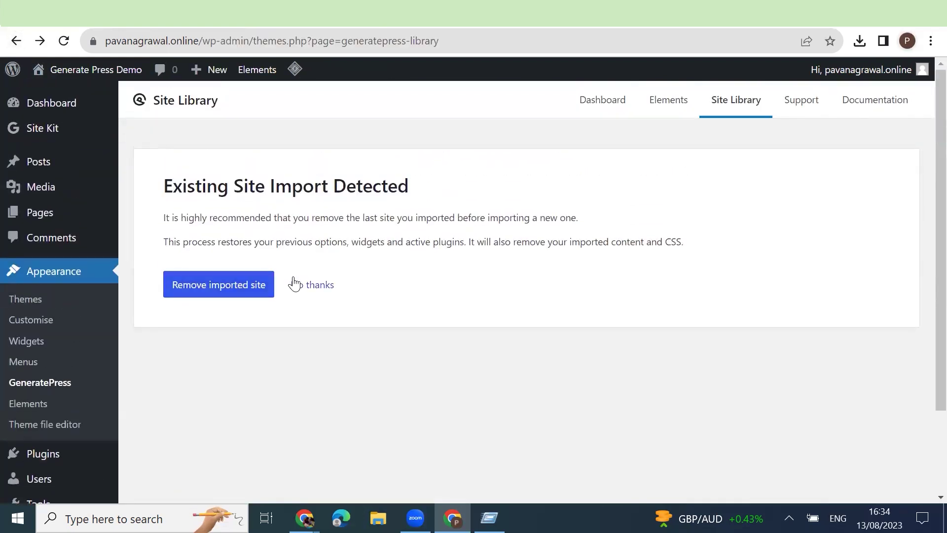
left_click(250, 296)
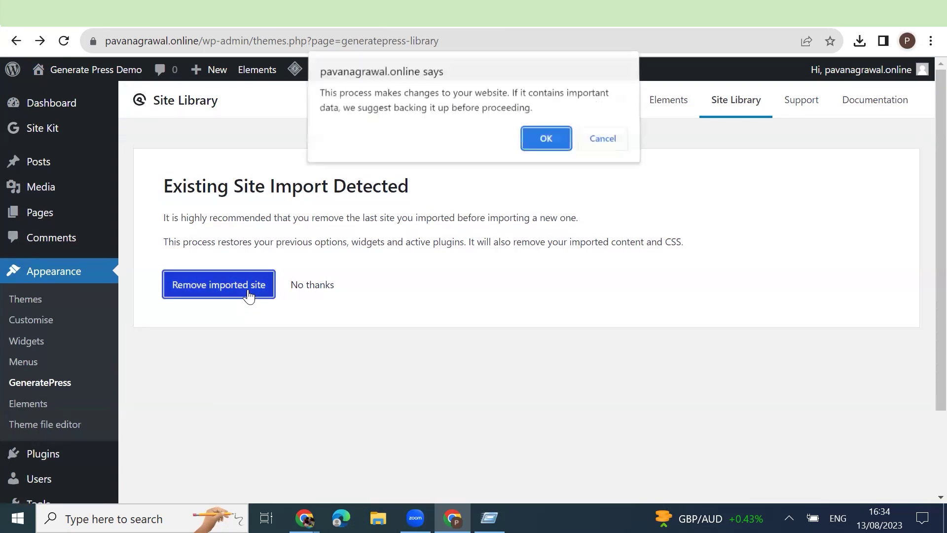
left_click(552, 140)
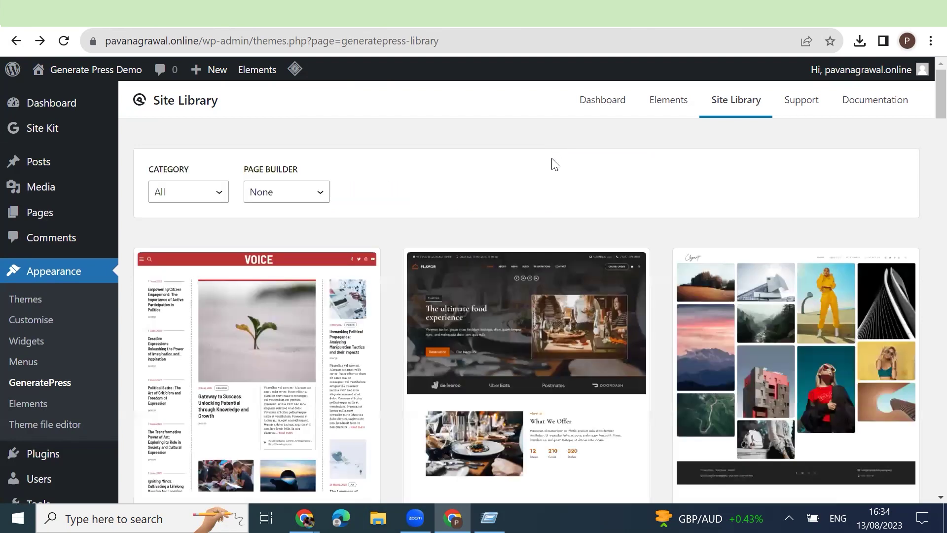
Step: Reopen the Newsroom starter site preview from the Site Library
scroll(538, 325, "down", 5)
scroll(537, 325, "down", 5)
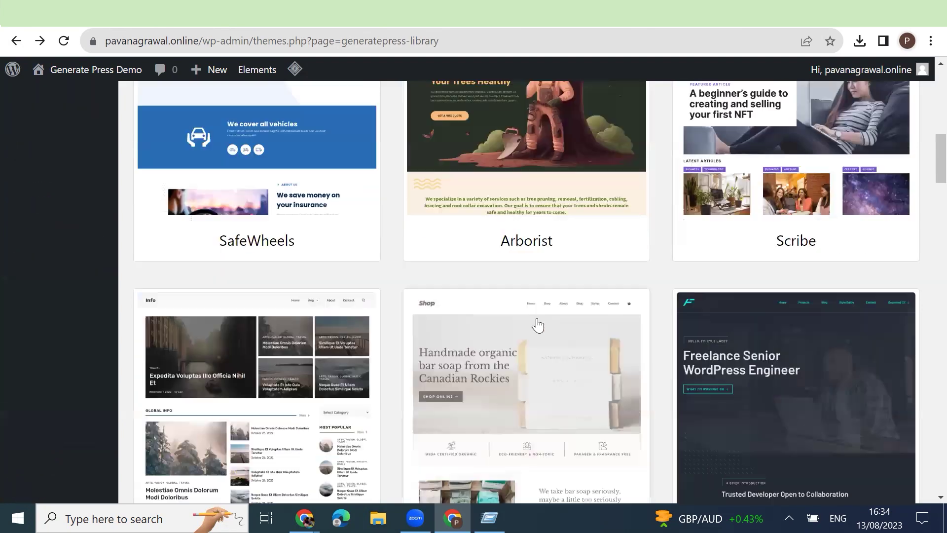
scroll(537, 325, "down", 7)
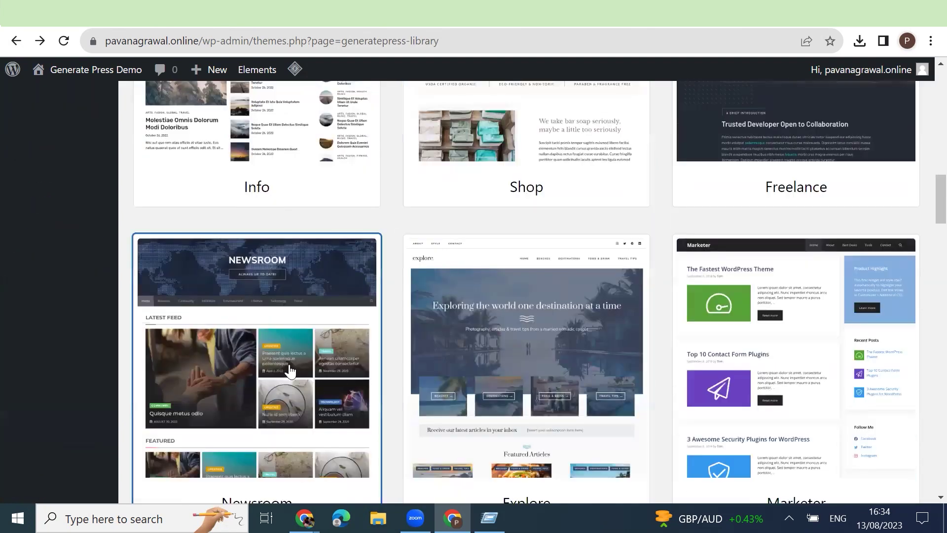
scroll(290, 371, "down", 3)
left_click(291, 324)
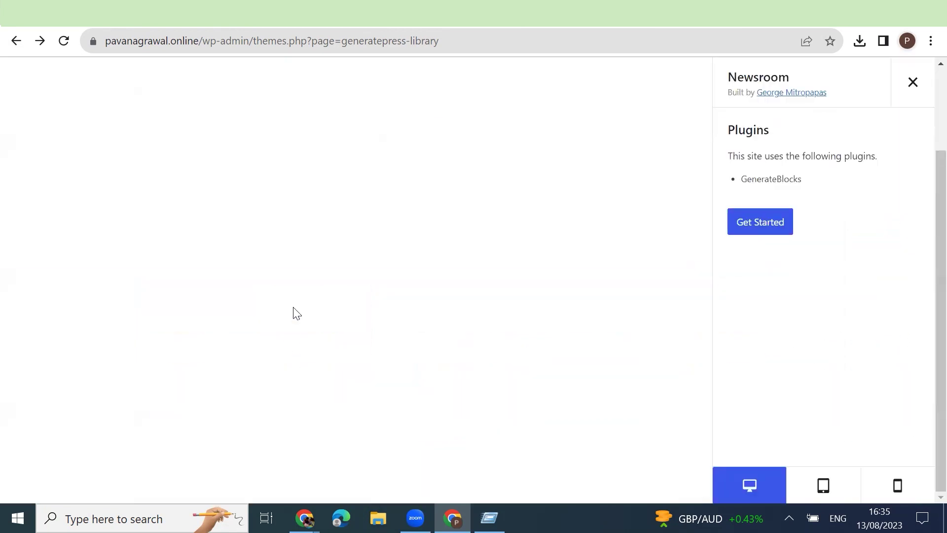
Step: Begin the Newsroom import with theme options and demo content both on, warning acknowledged
left_click(734, 223)
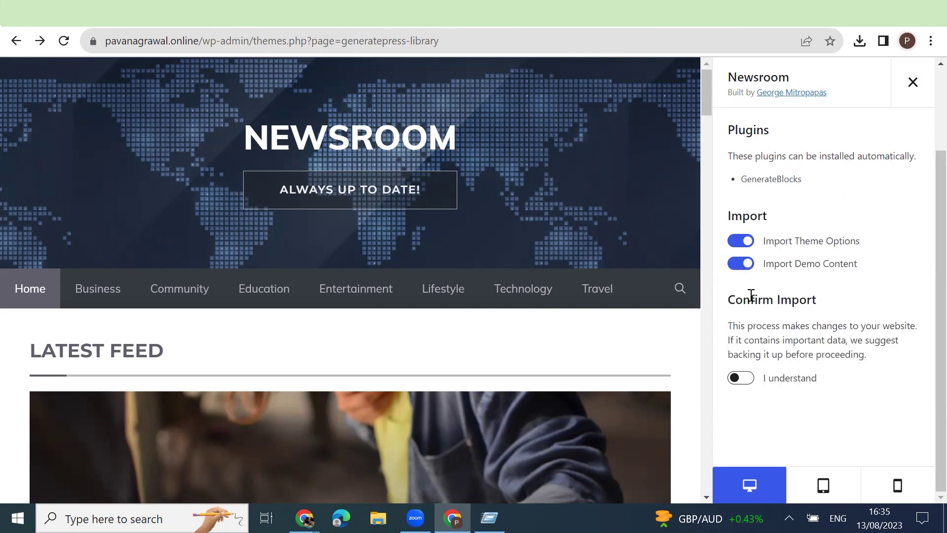
left_click(740, 379)
left_click(762, 420)
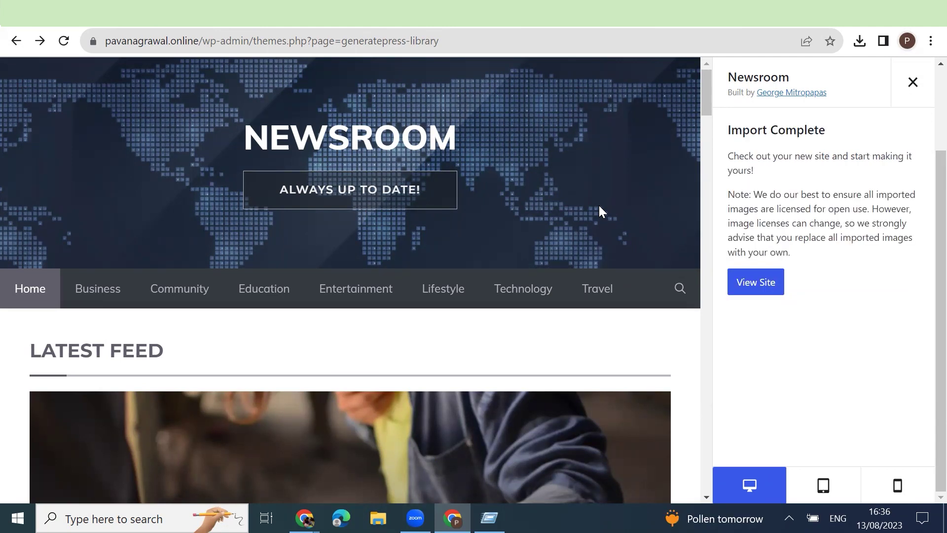
Step: View the live Newsroom homepage, scrolling through the category navigation, Latest Feed posts and footer
left_click(765, 288)
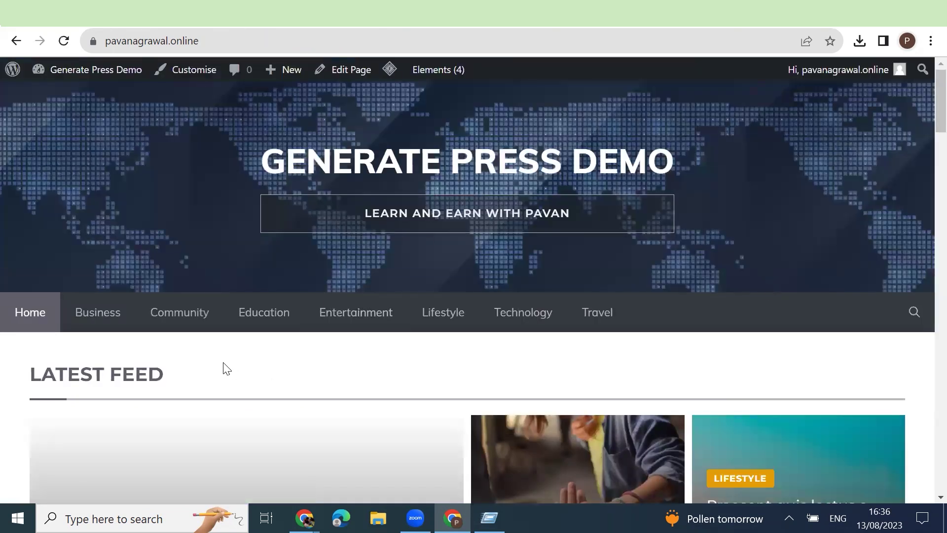
scroll(267, 366, "down", 6)
scroll(425, 317, "down", 6)
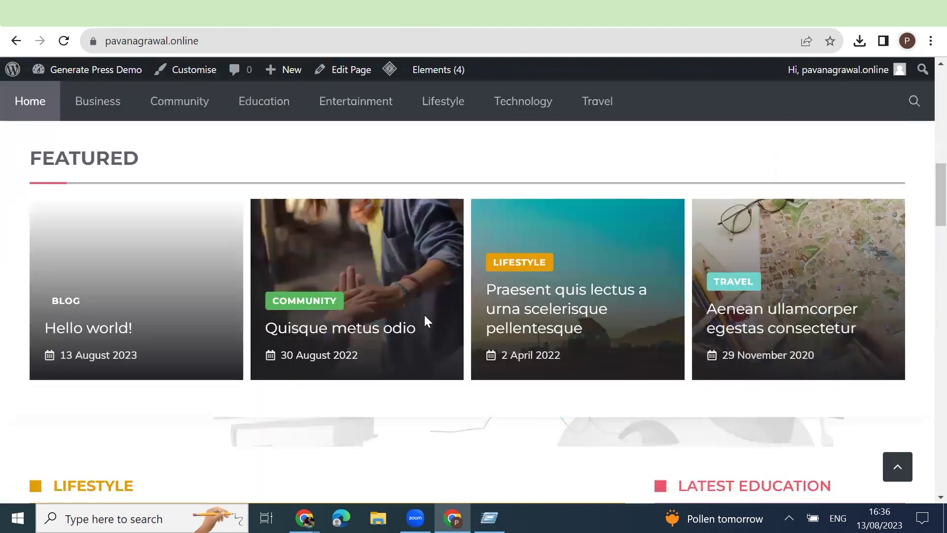
scroll(425, 318, "down", 9)
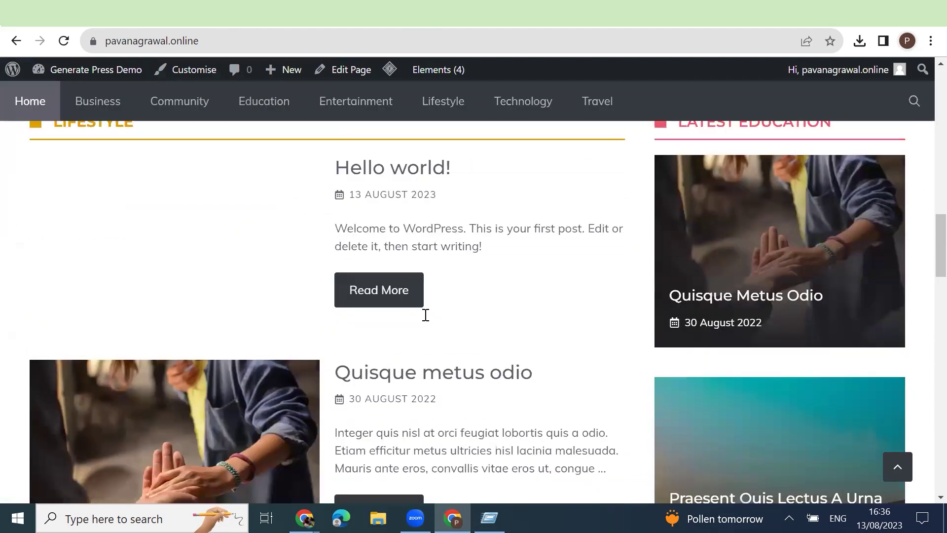
scroll(428, 319, "down", 12)
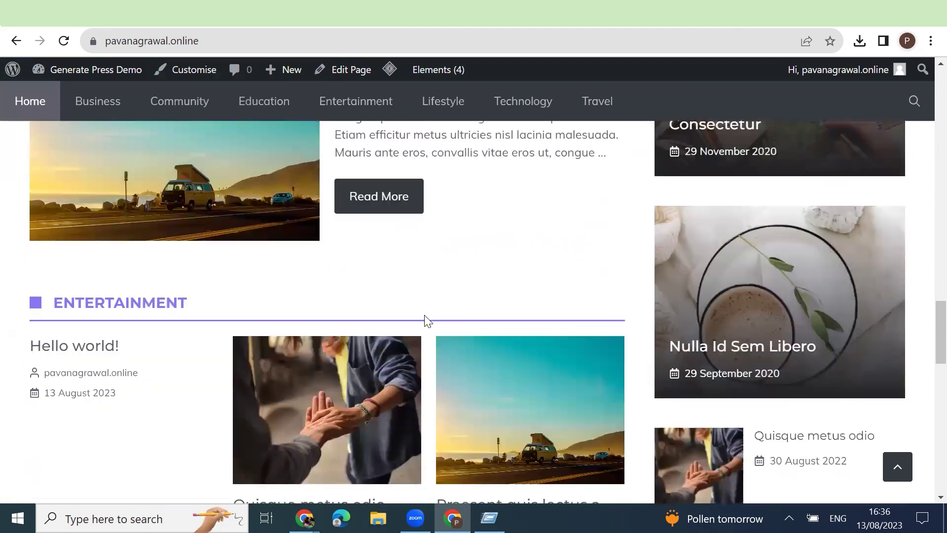
scroll(427, 320, "down", 12)
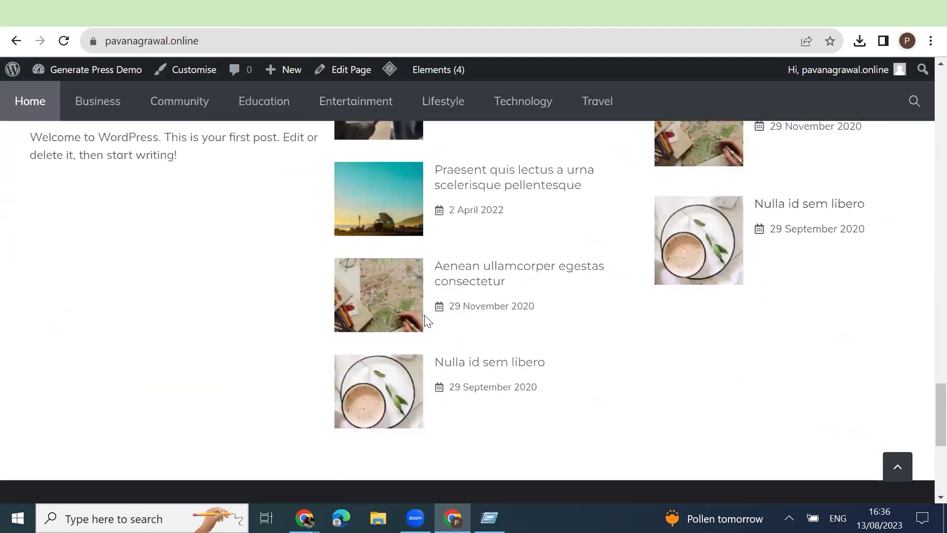
scroll(427, 321, "down", 3)
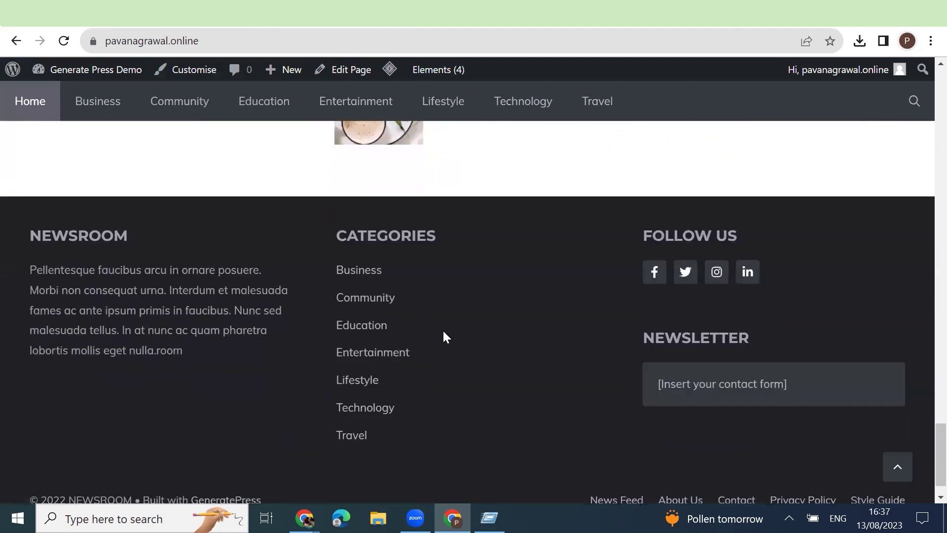
scroll(641, 365, "down", 1)
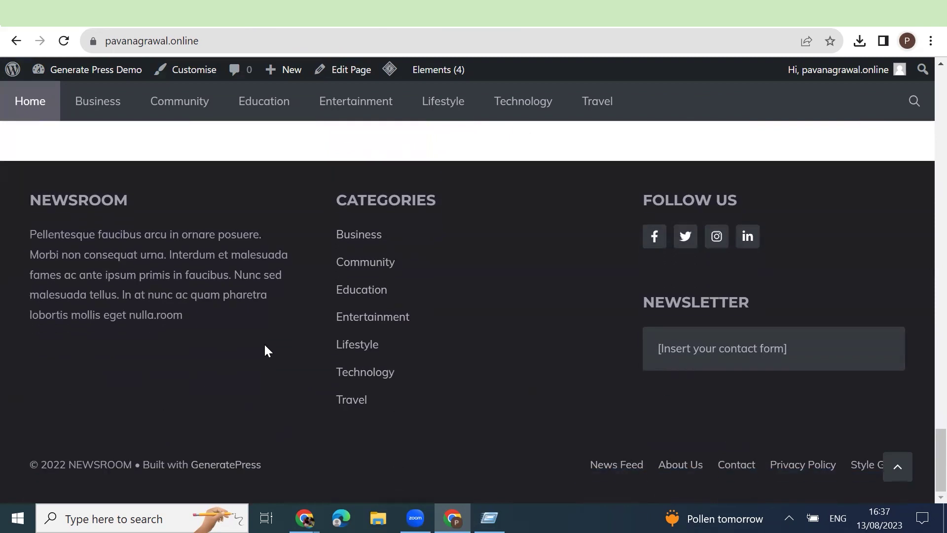
scroll(265, 345, "up", 15)
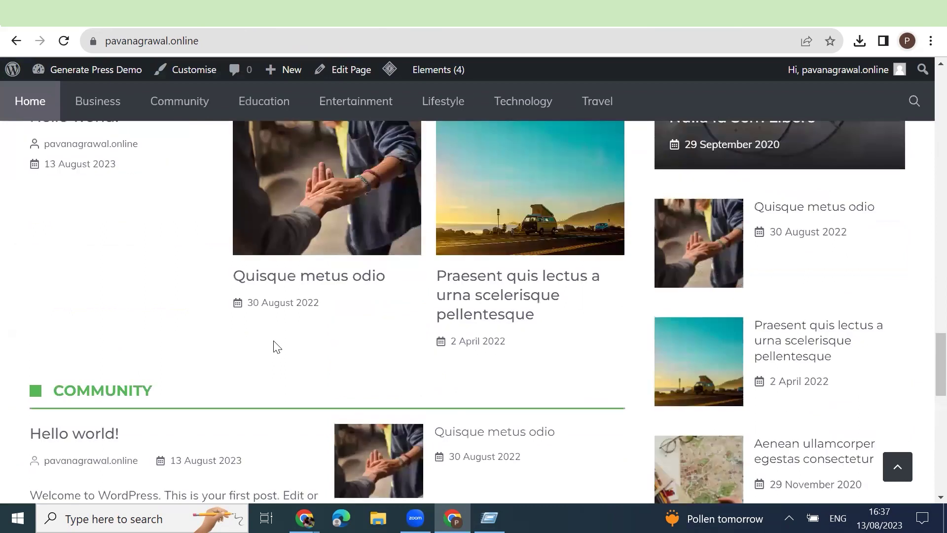
scroll(274, 342, "up", 15)
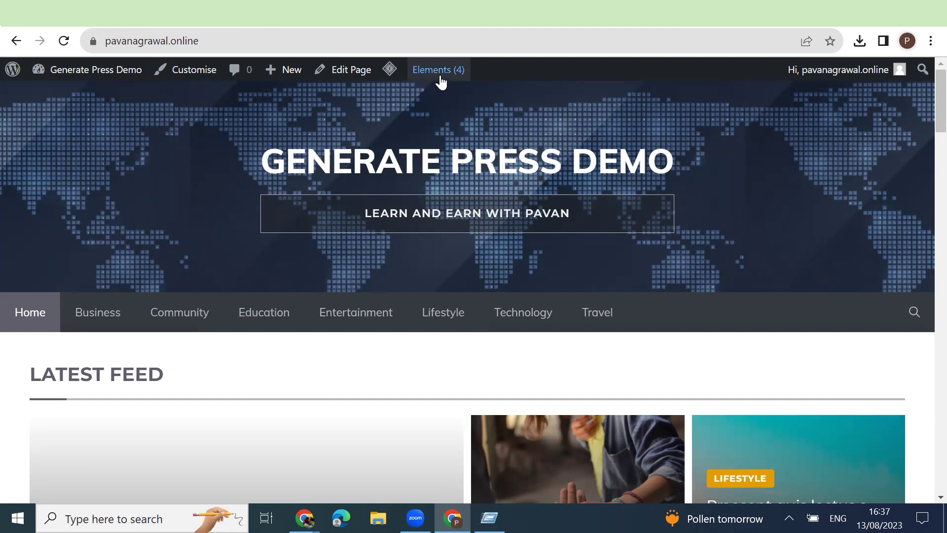
mouse_move(441, 78)
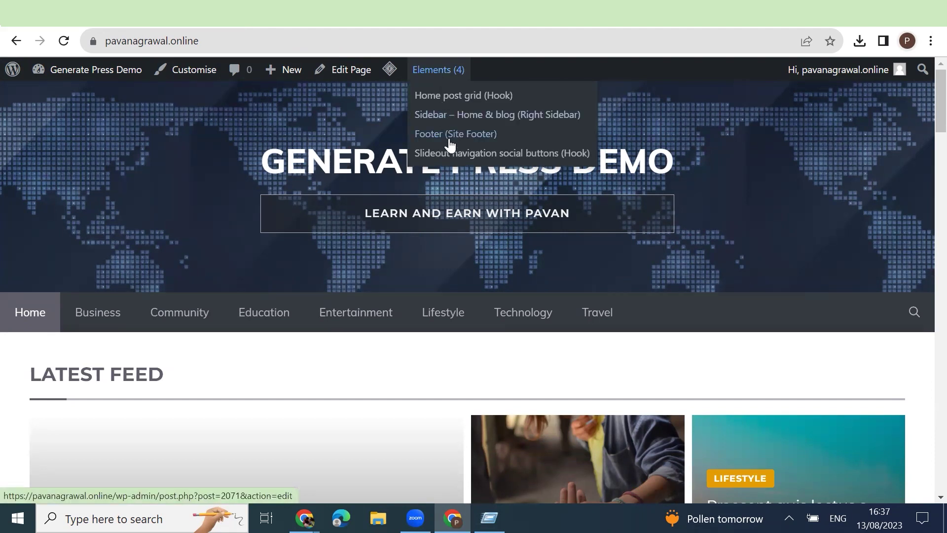
scroll(594, 291, "down", 3)
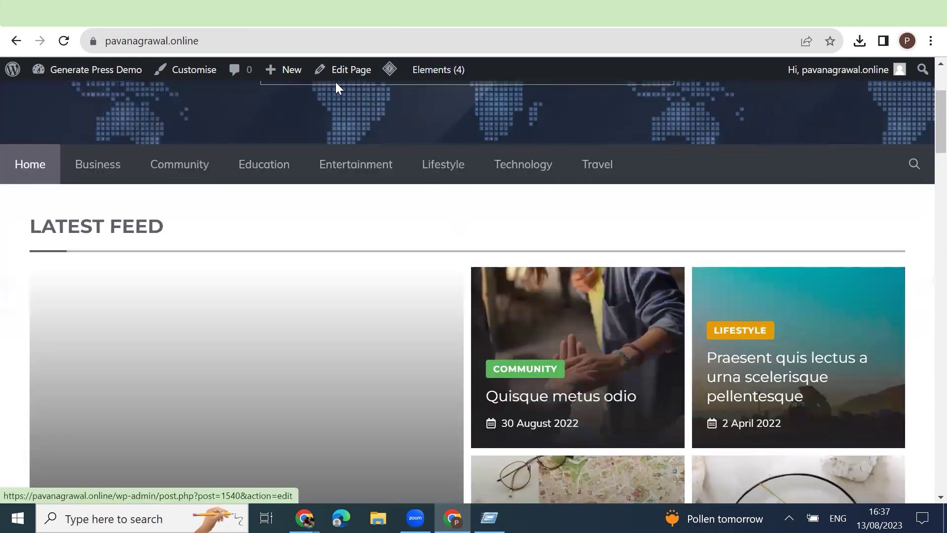
Step: Review the imported demo posts and their categories in Posts > Categories
mouse_move(117, 78)
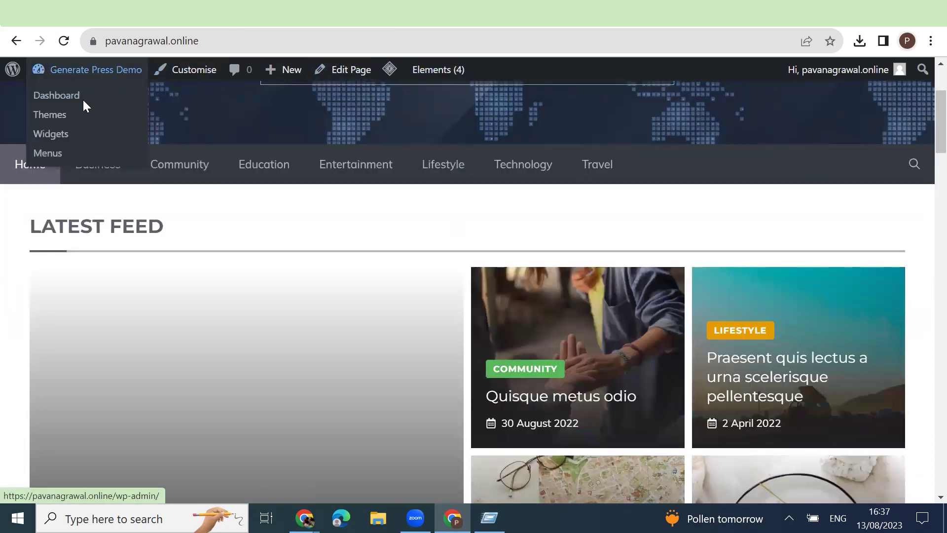
left_click(120, 117)
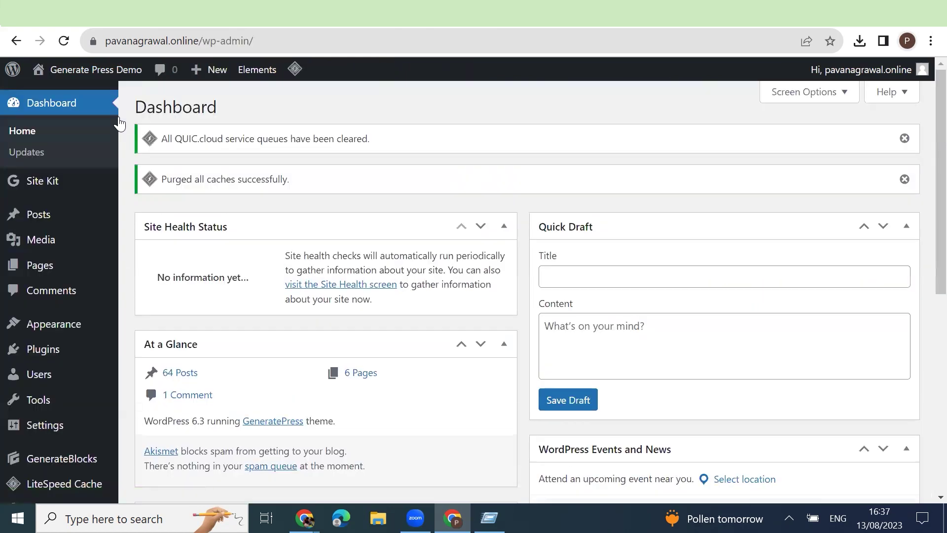
mouse_move(55, 351)
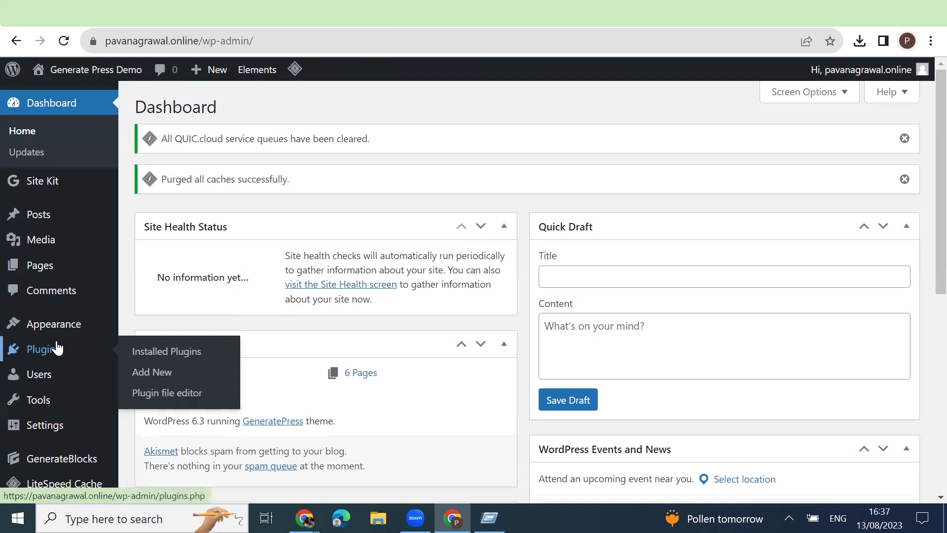
mouse_move(71, 223)
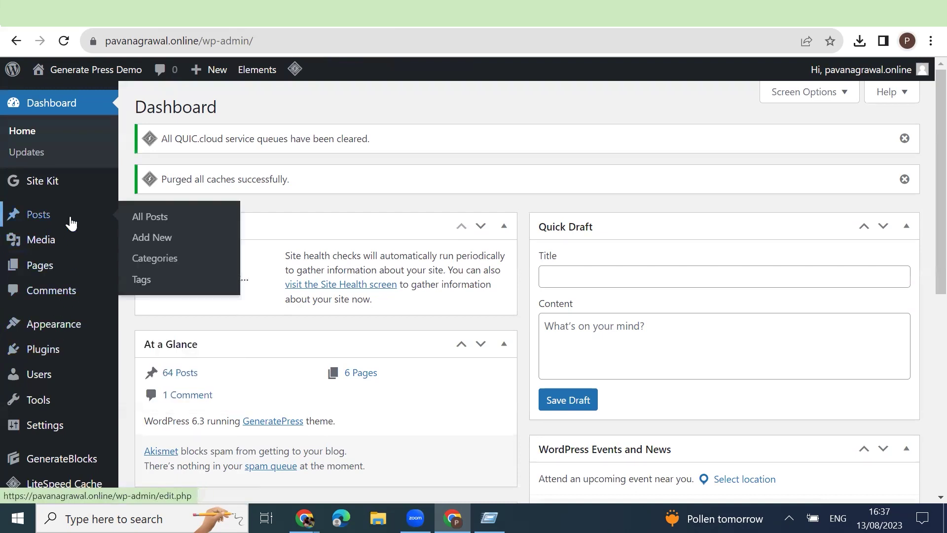
left_click(151, 218)
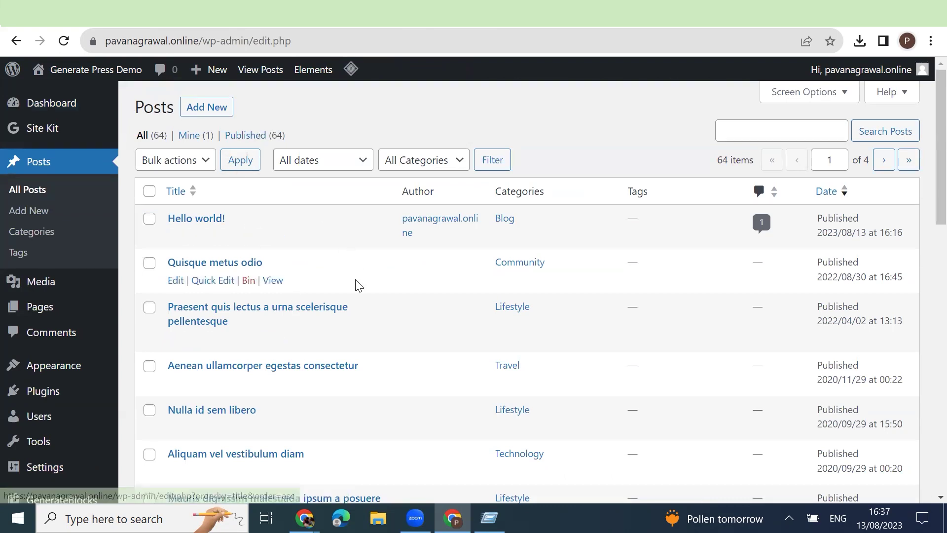
scroll(357, 287, "down", 5)
scroll(356, 287, "down", 12)
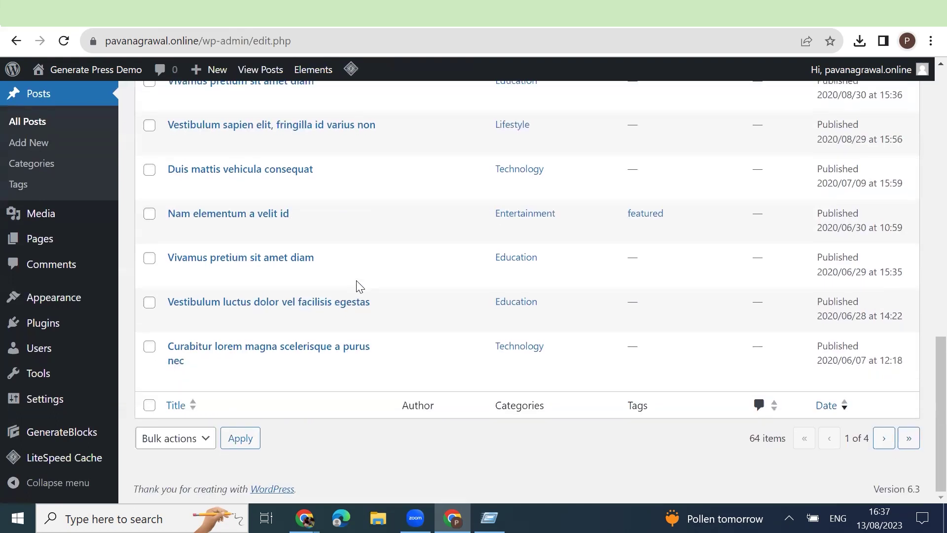
scroll(356, 287, "up", 10)
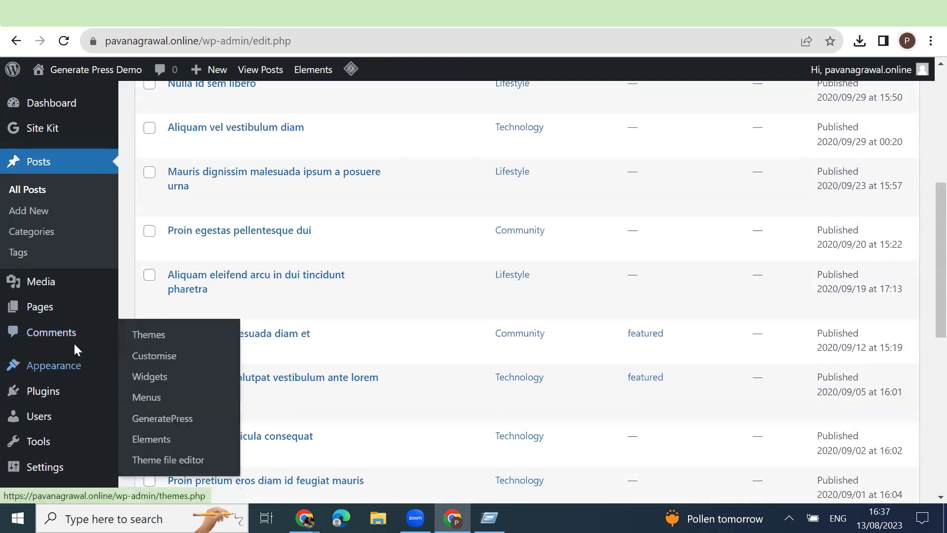
left_click(56, 230)
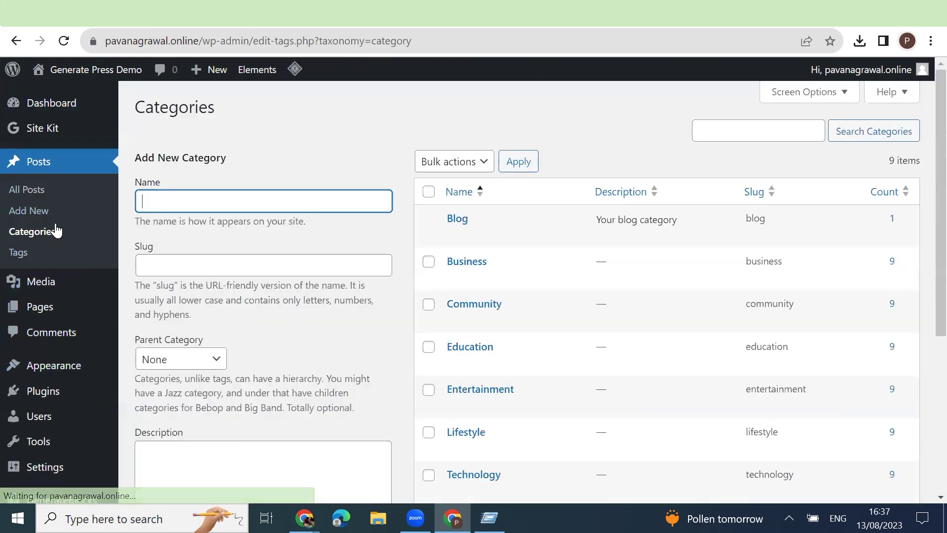
scroll(549, 286, "down", 5)
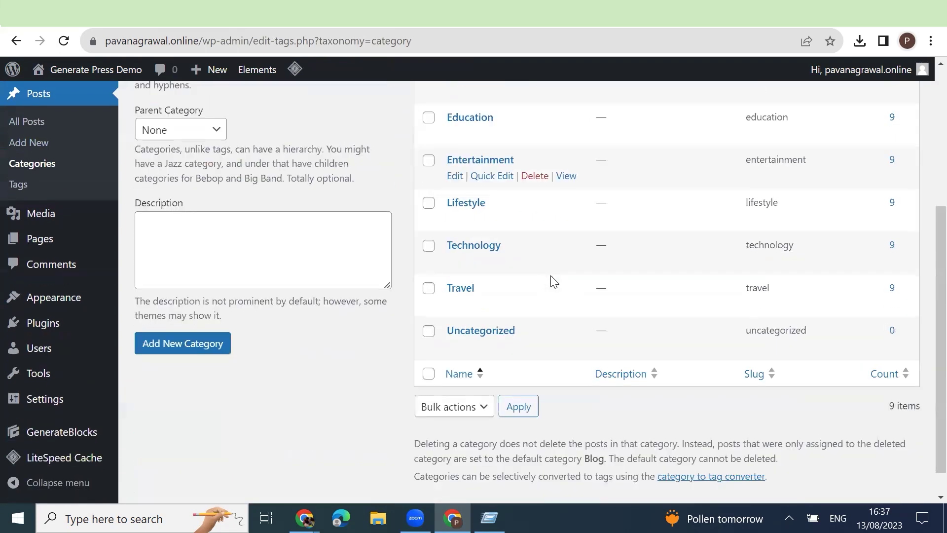
scroll(541, 284, "up", 4)
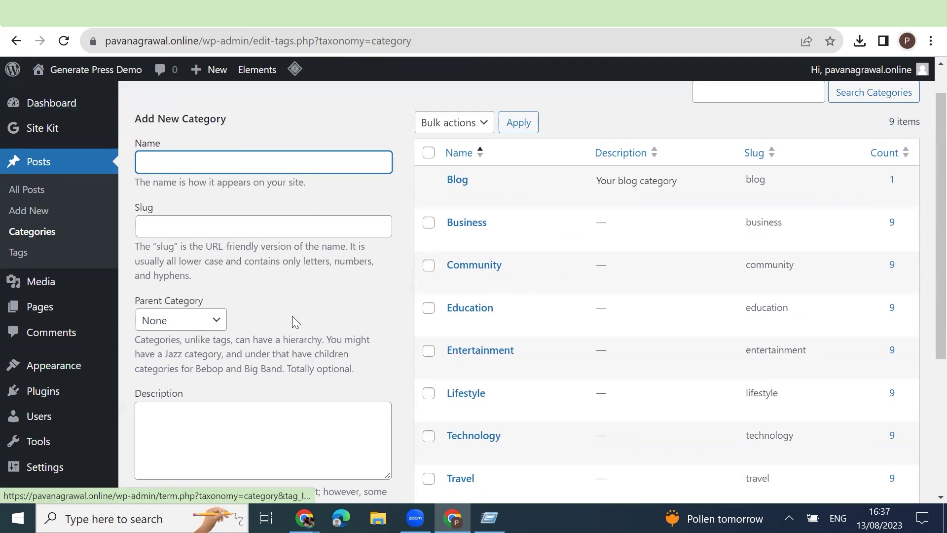
Step: Open All Pages to see the 7 imported pages, including Home and News feed
mouse_move(63, 312)
left_click(148, 310)
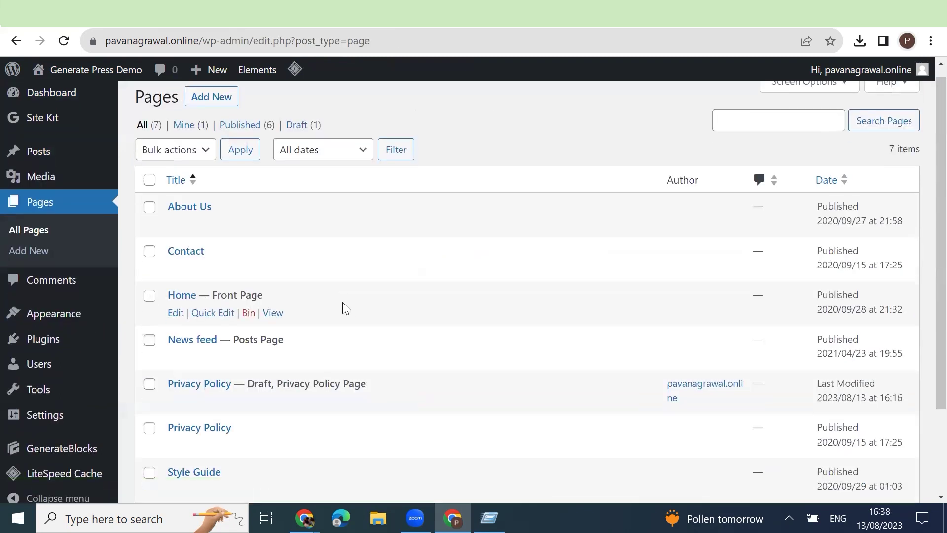
scroll(335, 316, "down", 3)
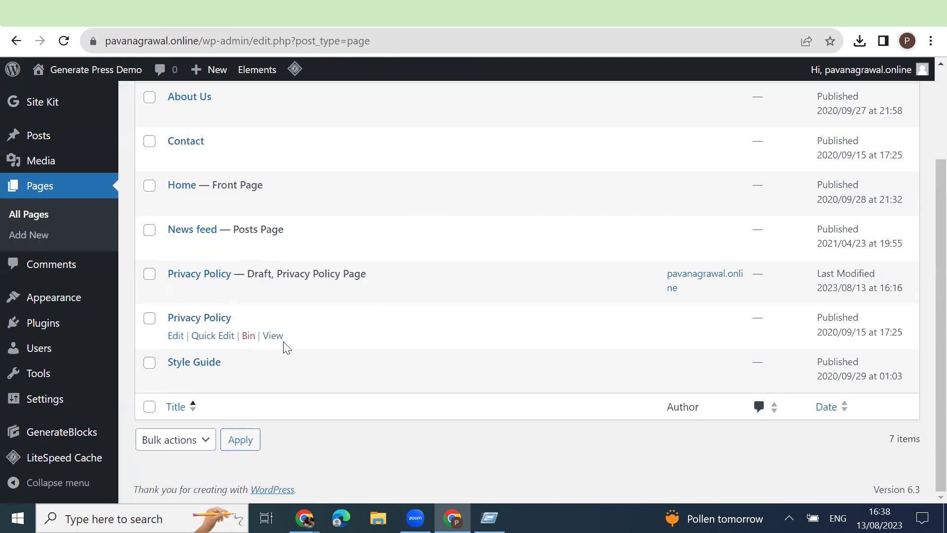
scroll(283, 345, "up", 3)
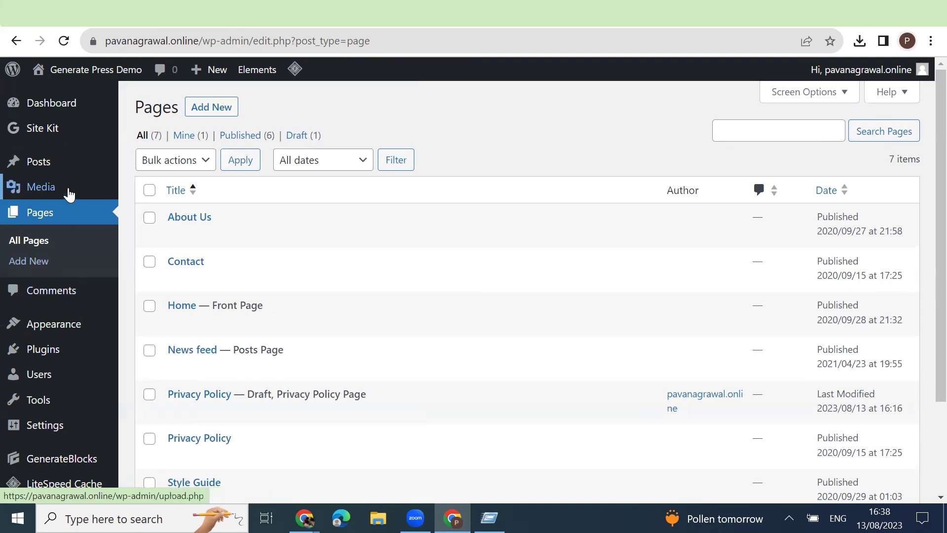
Step: Browse the imported files in Media > Library
mouse_move(121, 198)
left_click(163, 200)
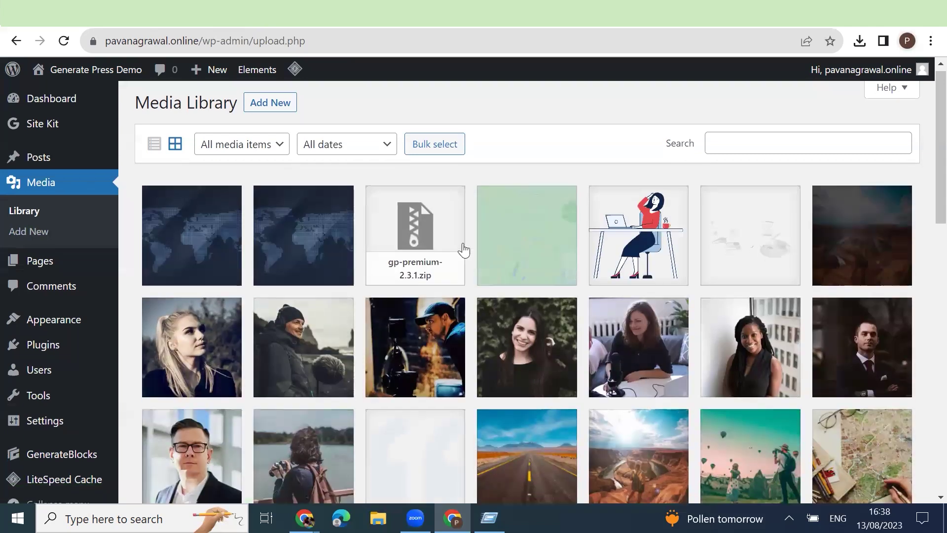
scroll(460, 250, "down", 4)
scroll(495, 264, "down", 5)
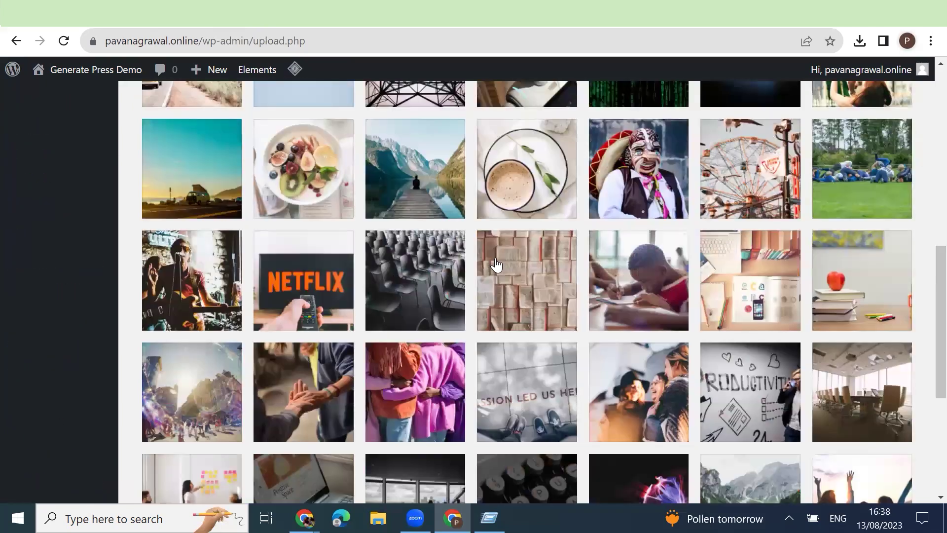
scroll(496, 265, "down", 5)
scroll(496, 265, "up", 7)
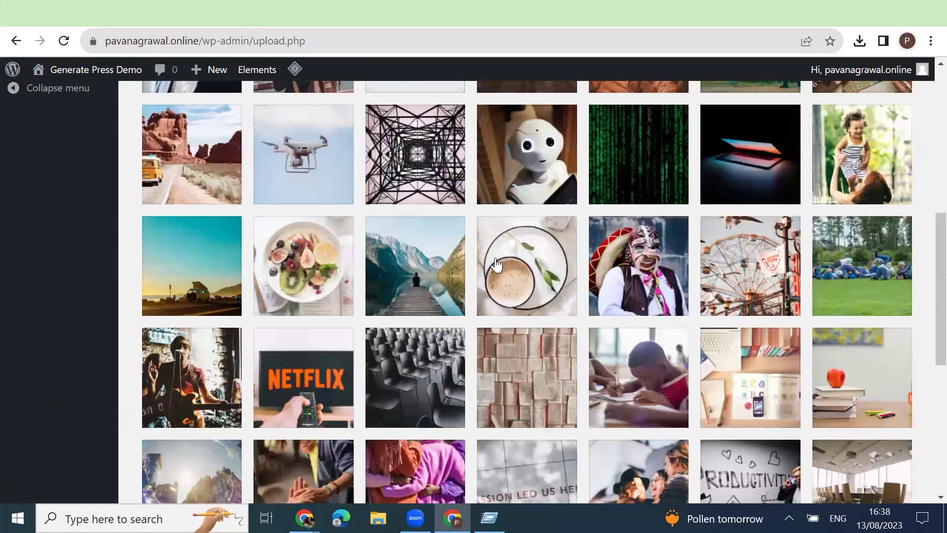
scroll(496, 265, "up", 10)
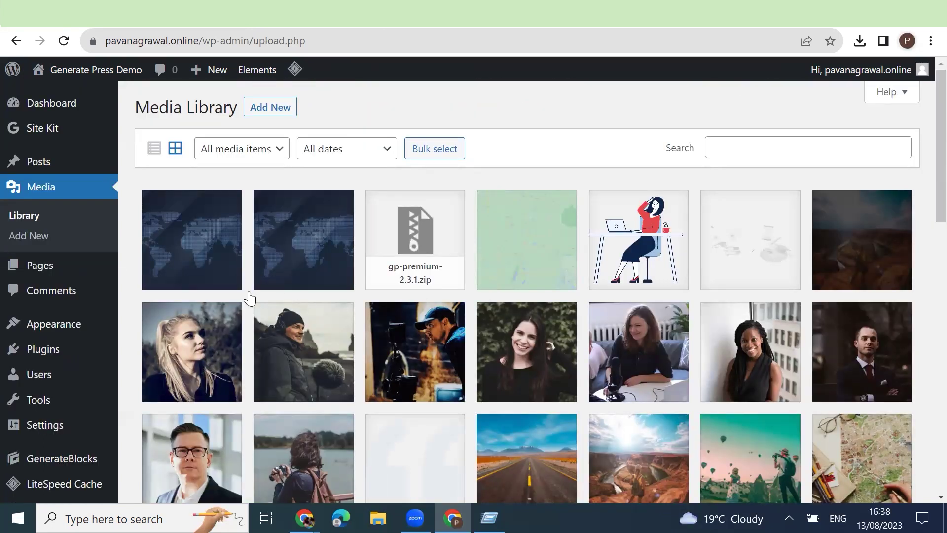
Step: Review the imported Appearance > Elements list, then switch to the Site Library tab
mouse_move(68, 381)
mouse_move(74, 329)
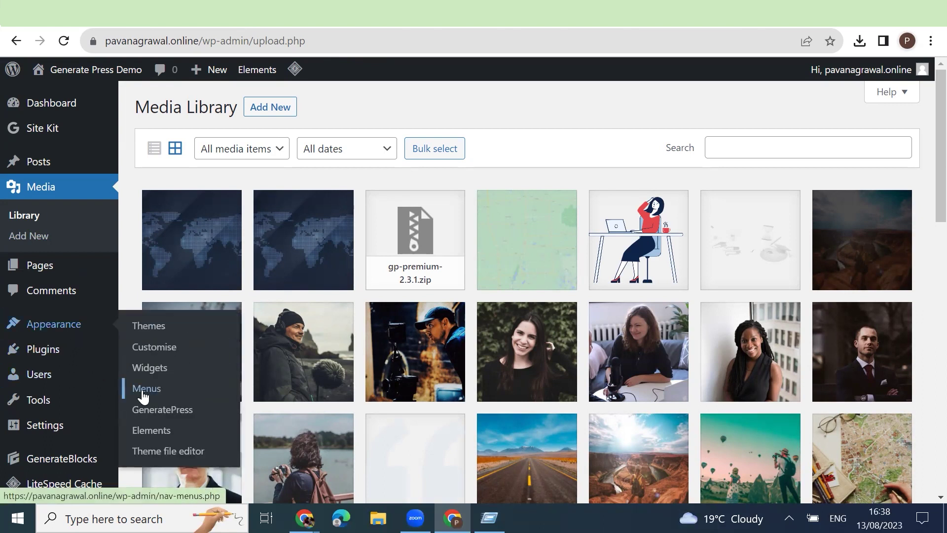
left_click(154, 432)
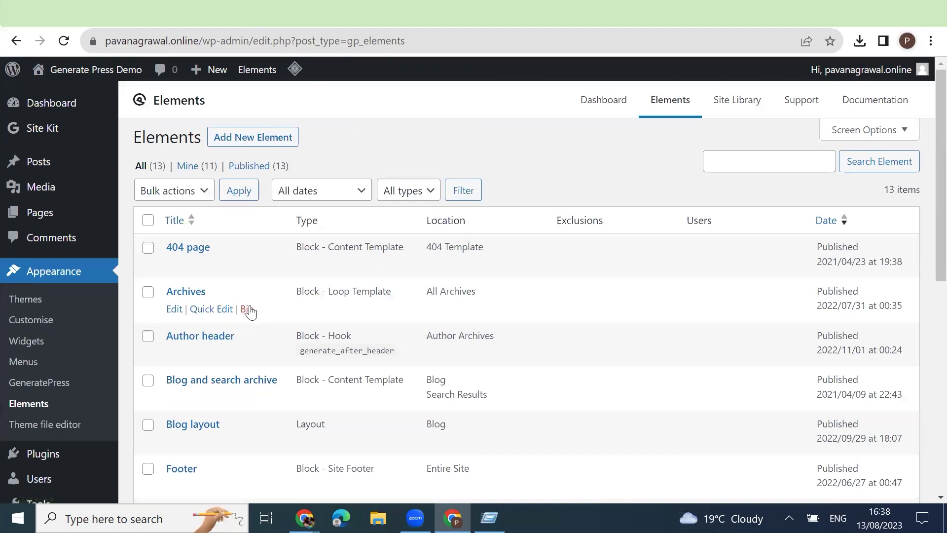
scroll(244, 306, "down", 4)
scroll(242, 295, "down", 3)
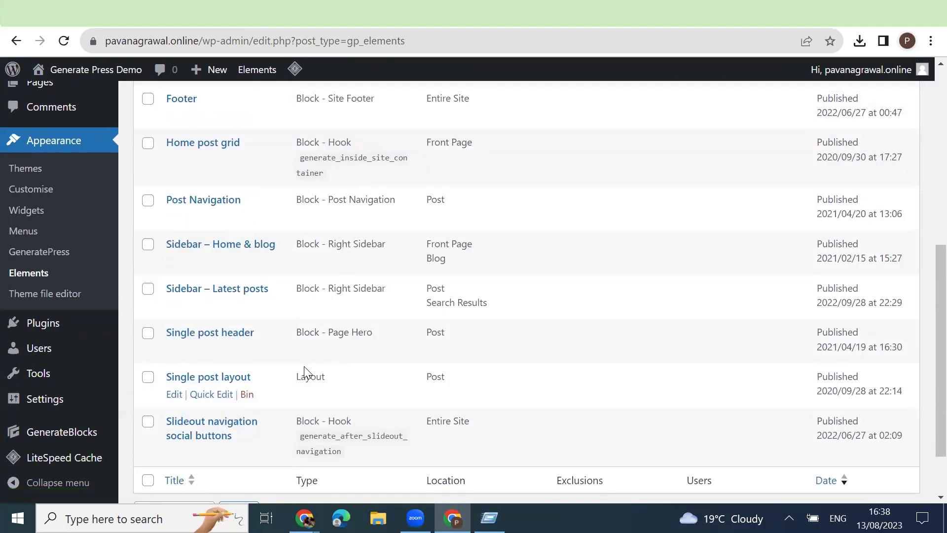
mouse_move(86, 344)
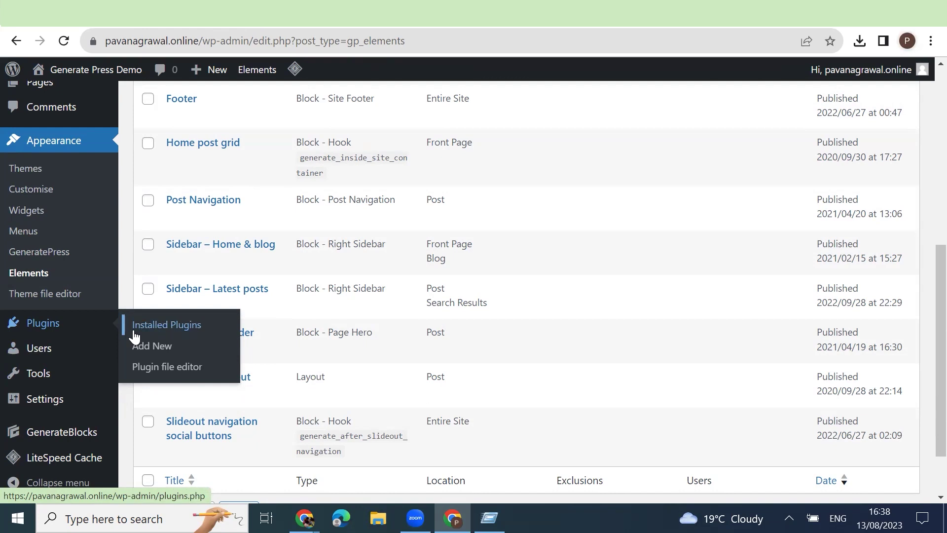
scroll(135, 337, "up", 7)
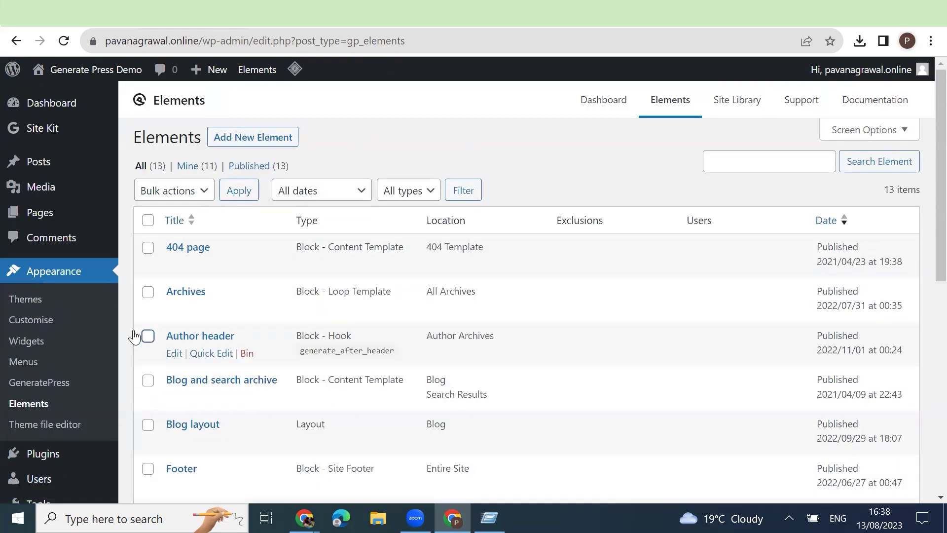
left_click(743, 104)
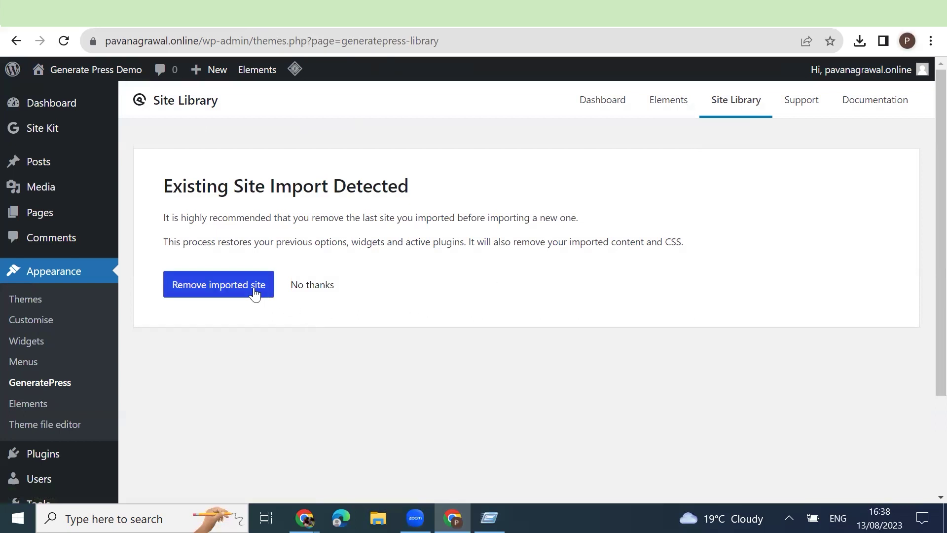
Step: Remove the imported starter site and reload the front end to confirm only the default post remains
left_click(254, 292)
left_click(548, 142)
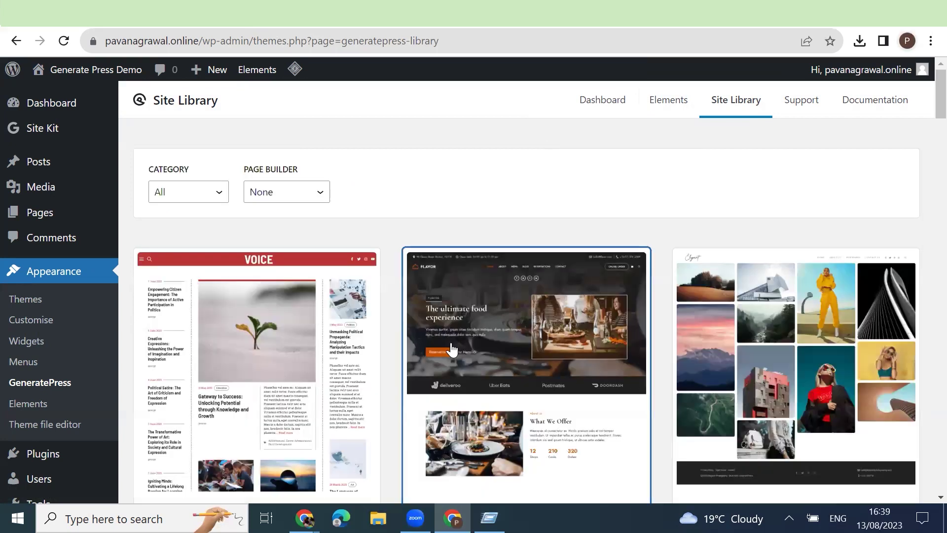
left_click(129, 72)
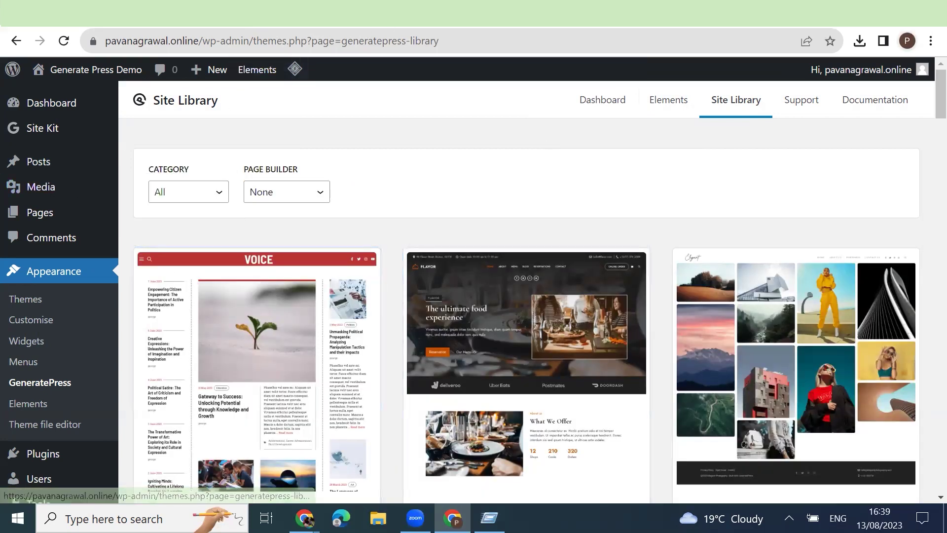
left_click(63, 41)
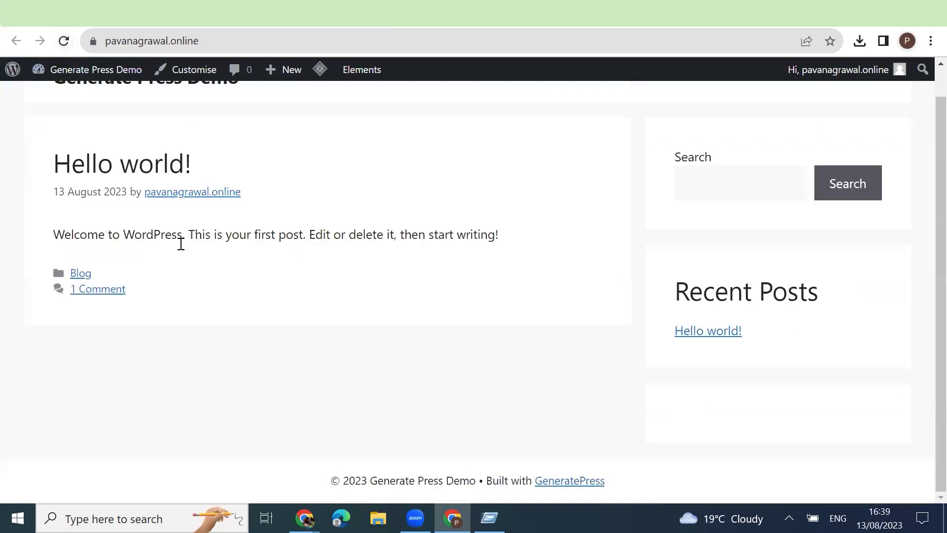
Step: Return to the Site Library and open the Newsroom starter site
key("alt+Left")
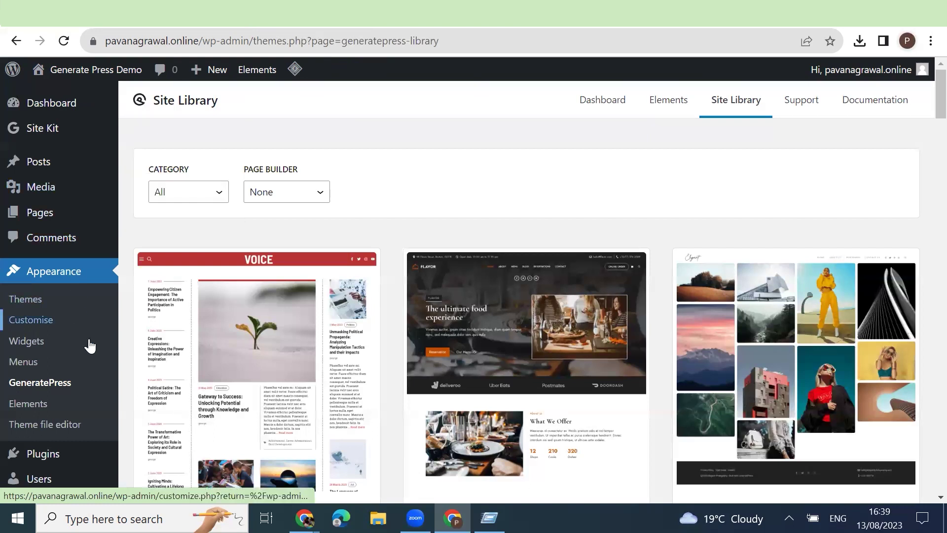
scroll(406, 314, "down", 5)
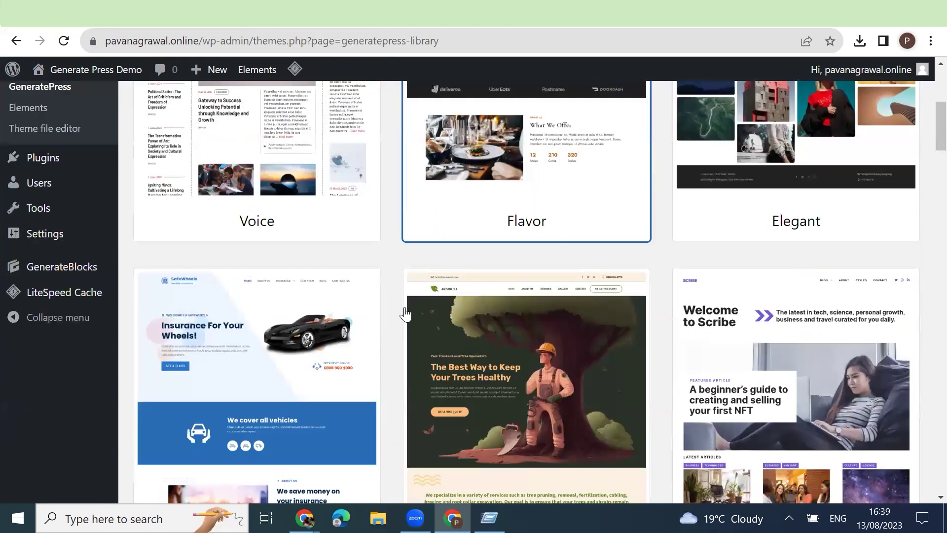
scroll(406, 314, "down", 12)
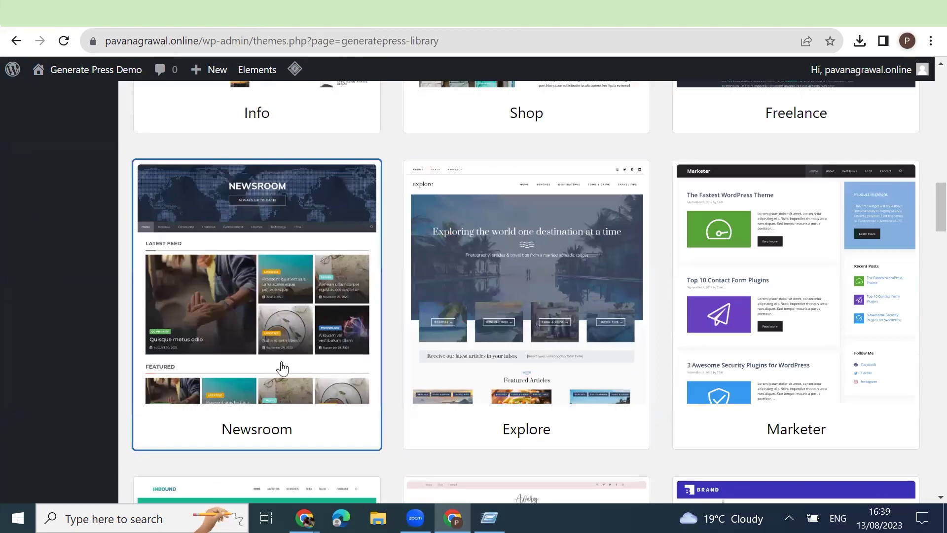
left_click(282, 368)
Step: Import Newsroom with Import Demo Content off and the warning acknowledged, then view the restyled site
left_click(742, 218)
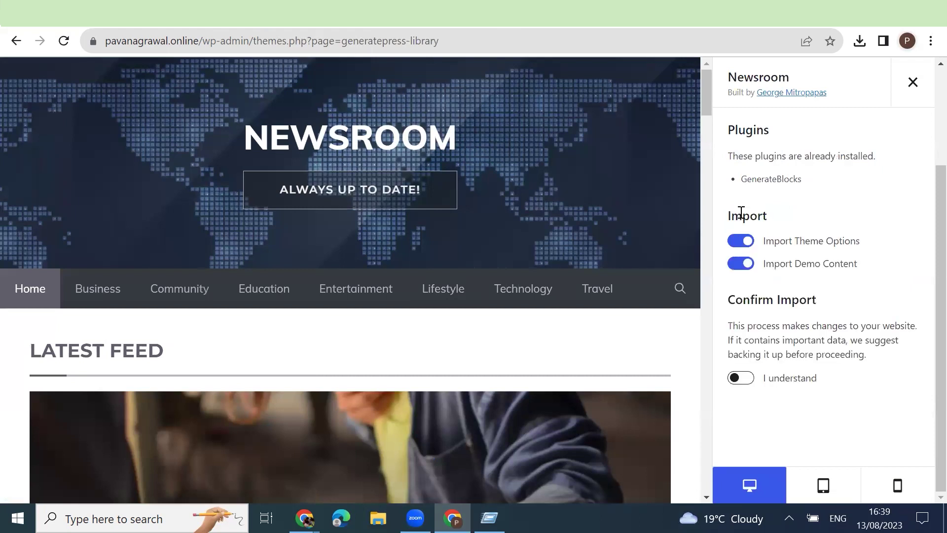
left_click(740, 268)
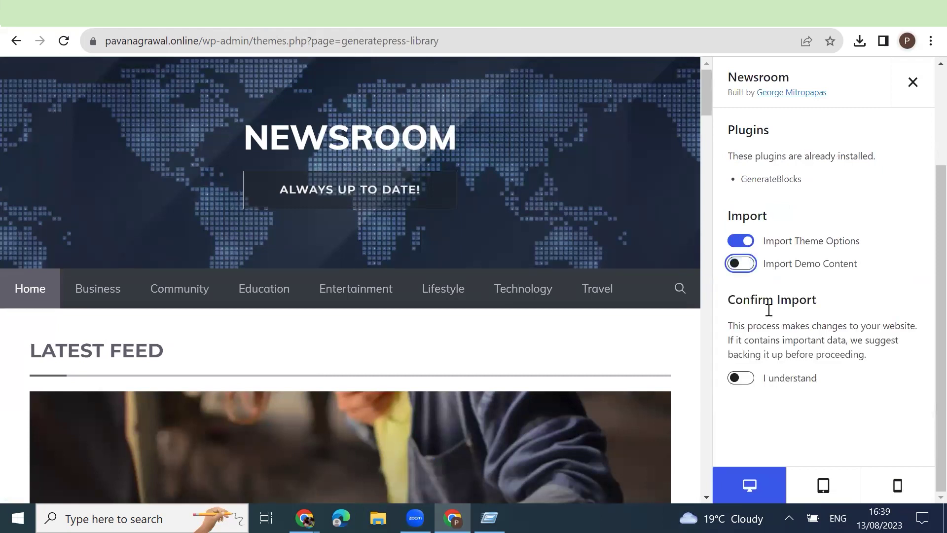
left_click(751, 388)
left_click(762, 418)
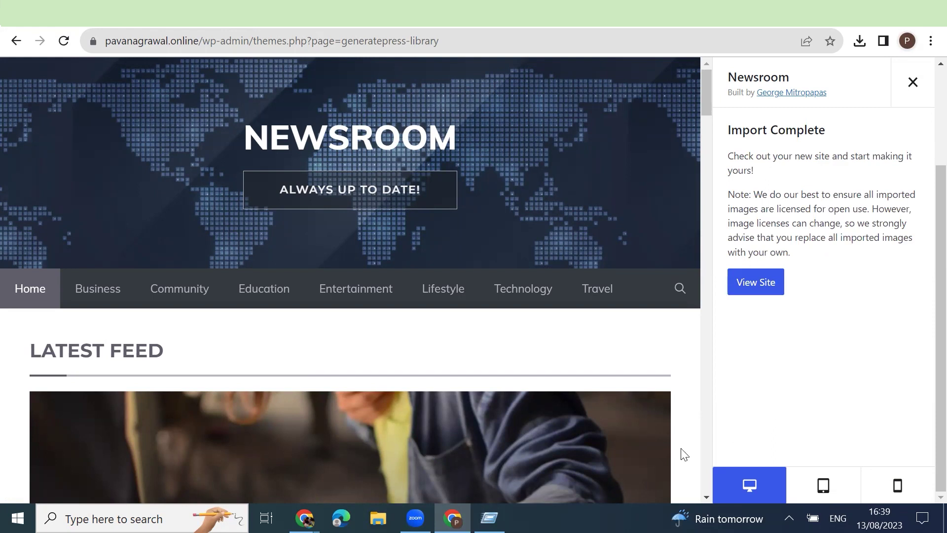
left_click(751, 291)
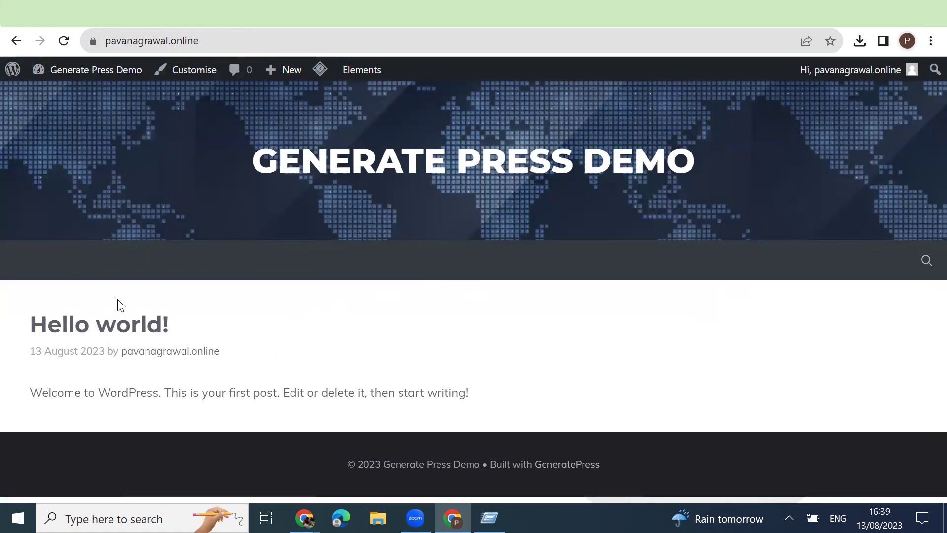
Step: Review the Elements list, then remove the theme-options-only Newsroom import from the Site Library
left_click(359, 73)
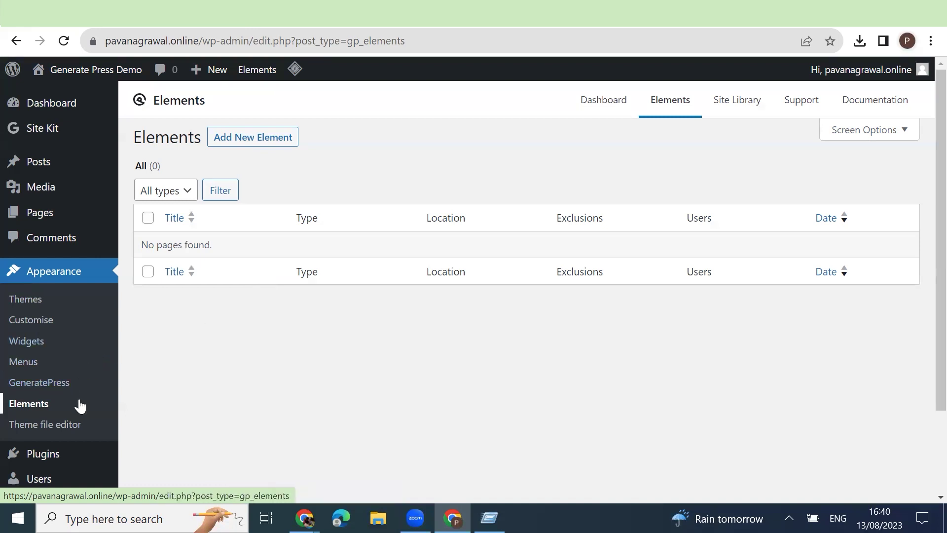
left_click(731, 95)
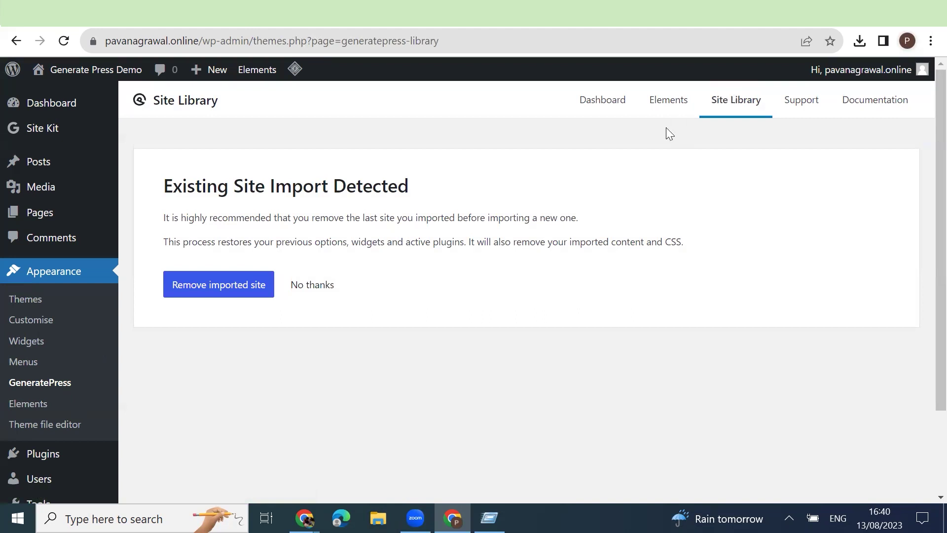
left_click(219, 292)
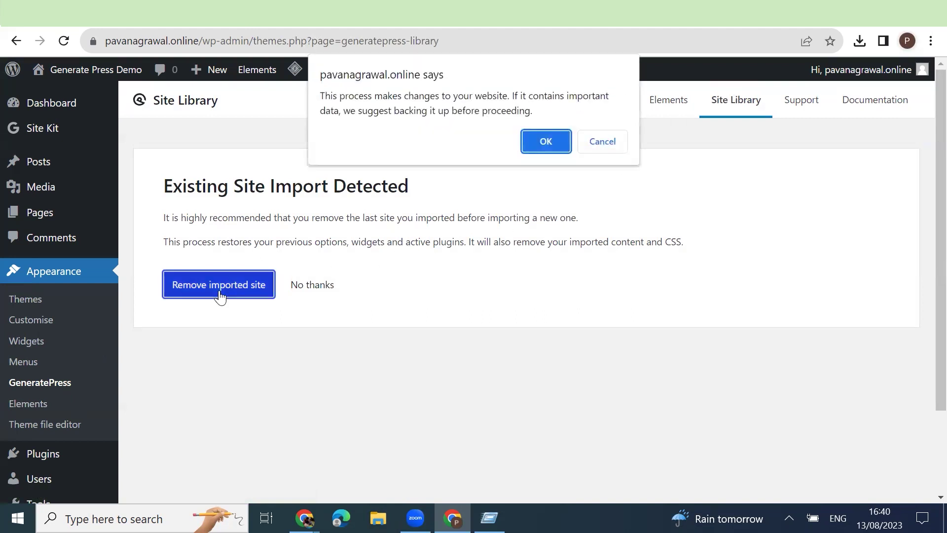
left_click(542, 141)
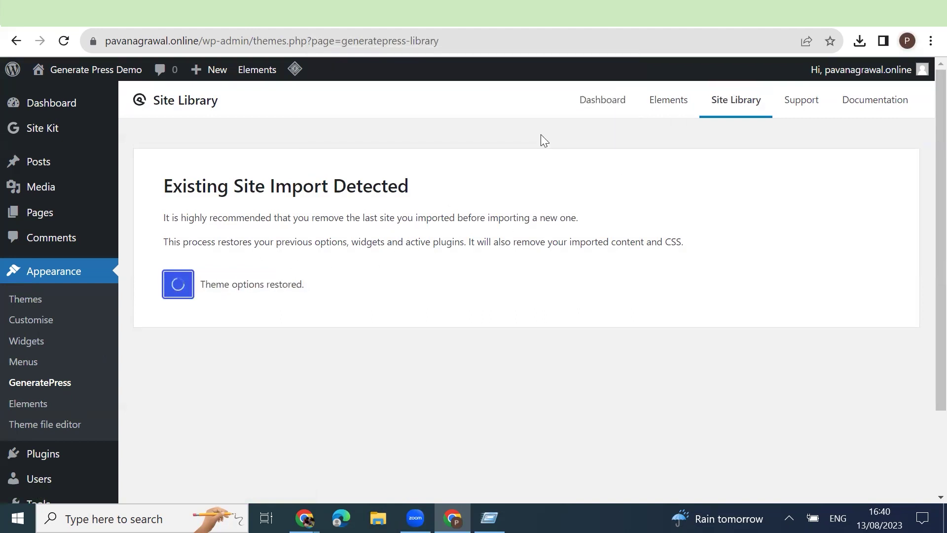